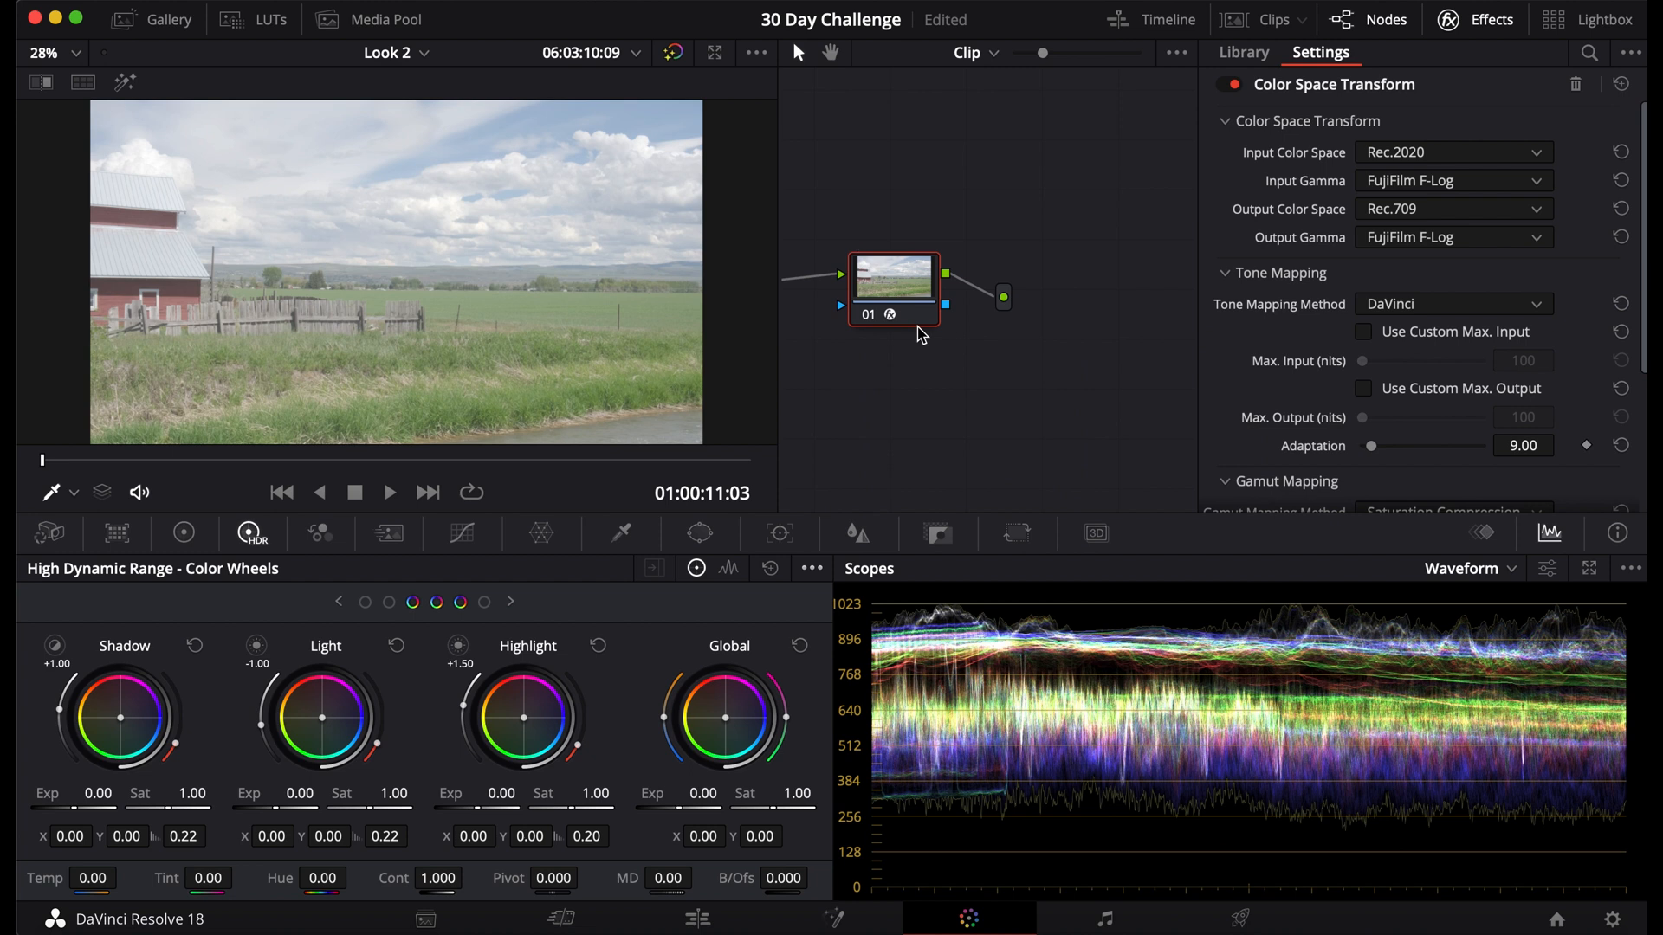
- Label the Color Space Transform node 709 and set its output gamma to Gamma 2.4
text(709)
click(1443, 240)
click(1420, 390)
scroll(1422, 371, down, 5)
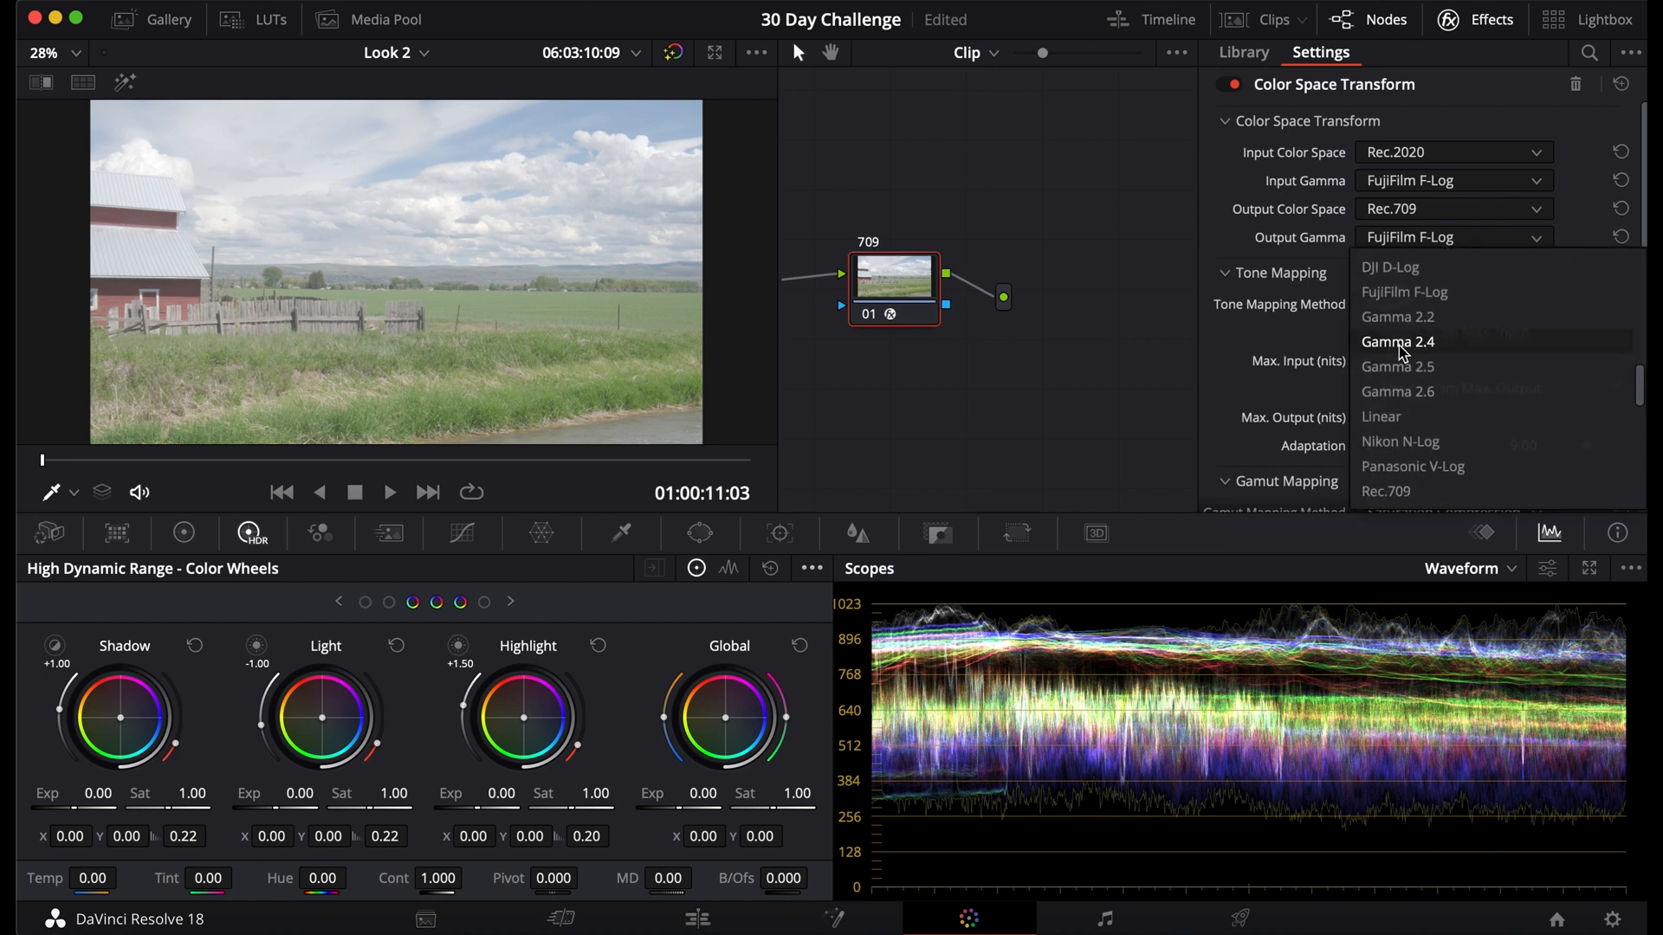
click(1399, 343)
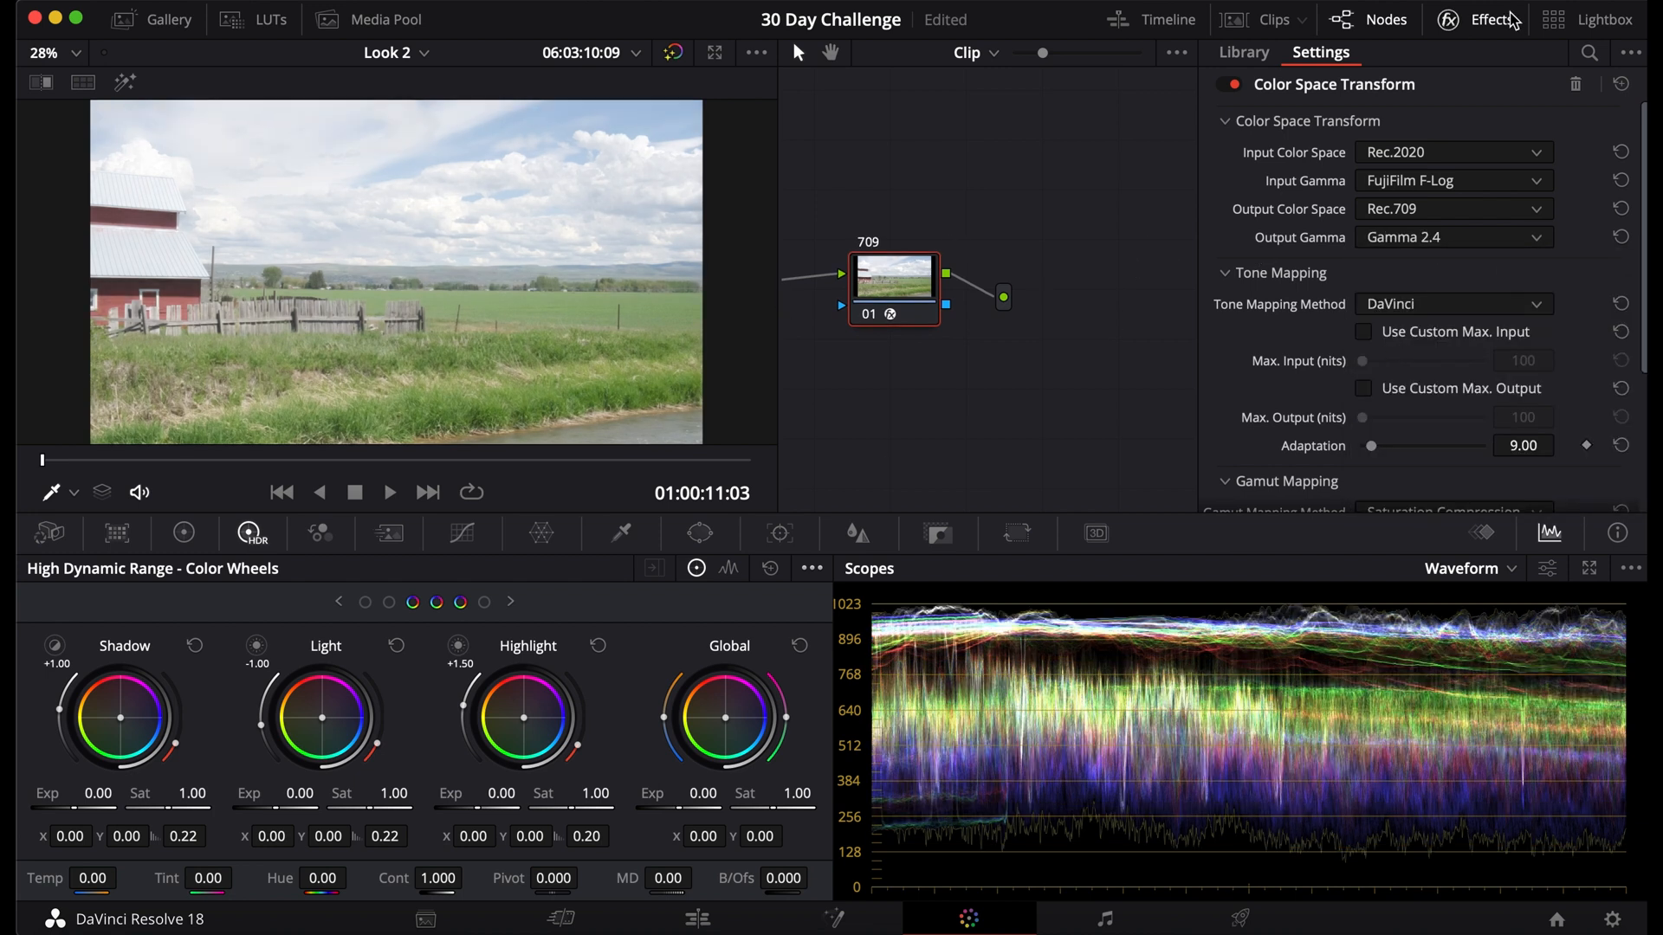
- Hide the effects panel, then add a serial node before the 709 node and label it exp
click(1472, 25)
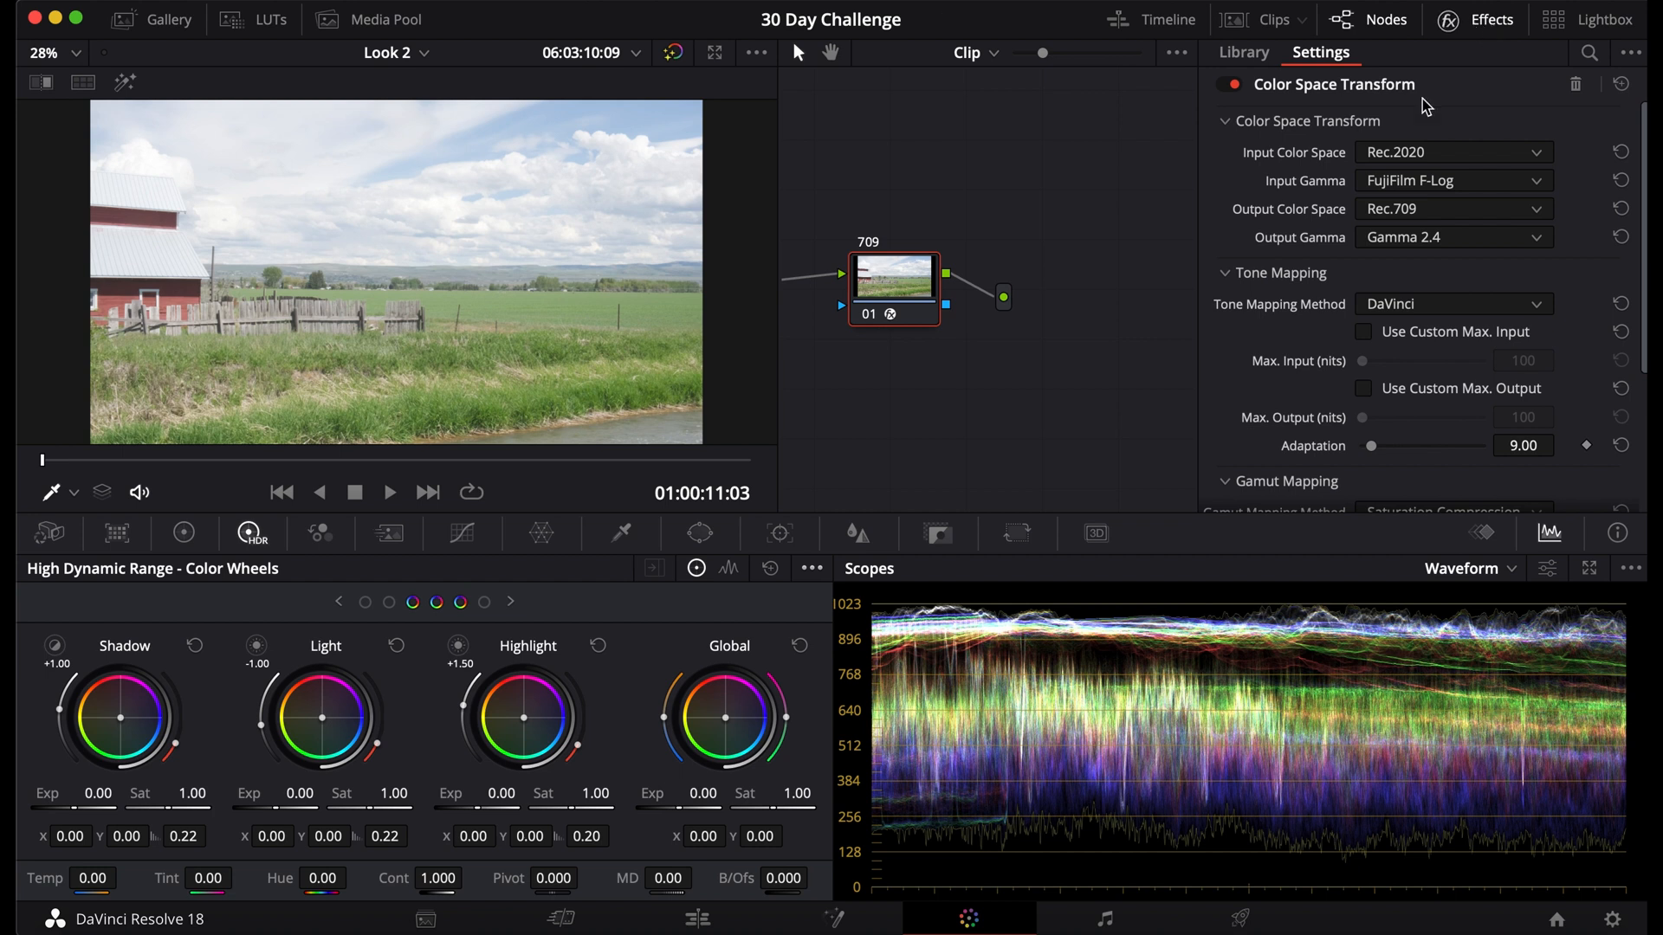
right_click(964, 359)
mouse_move(1125, 396)
click(1278, 400)
drag(932, 297, 915, 297)
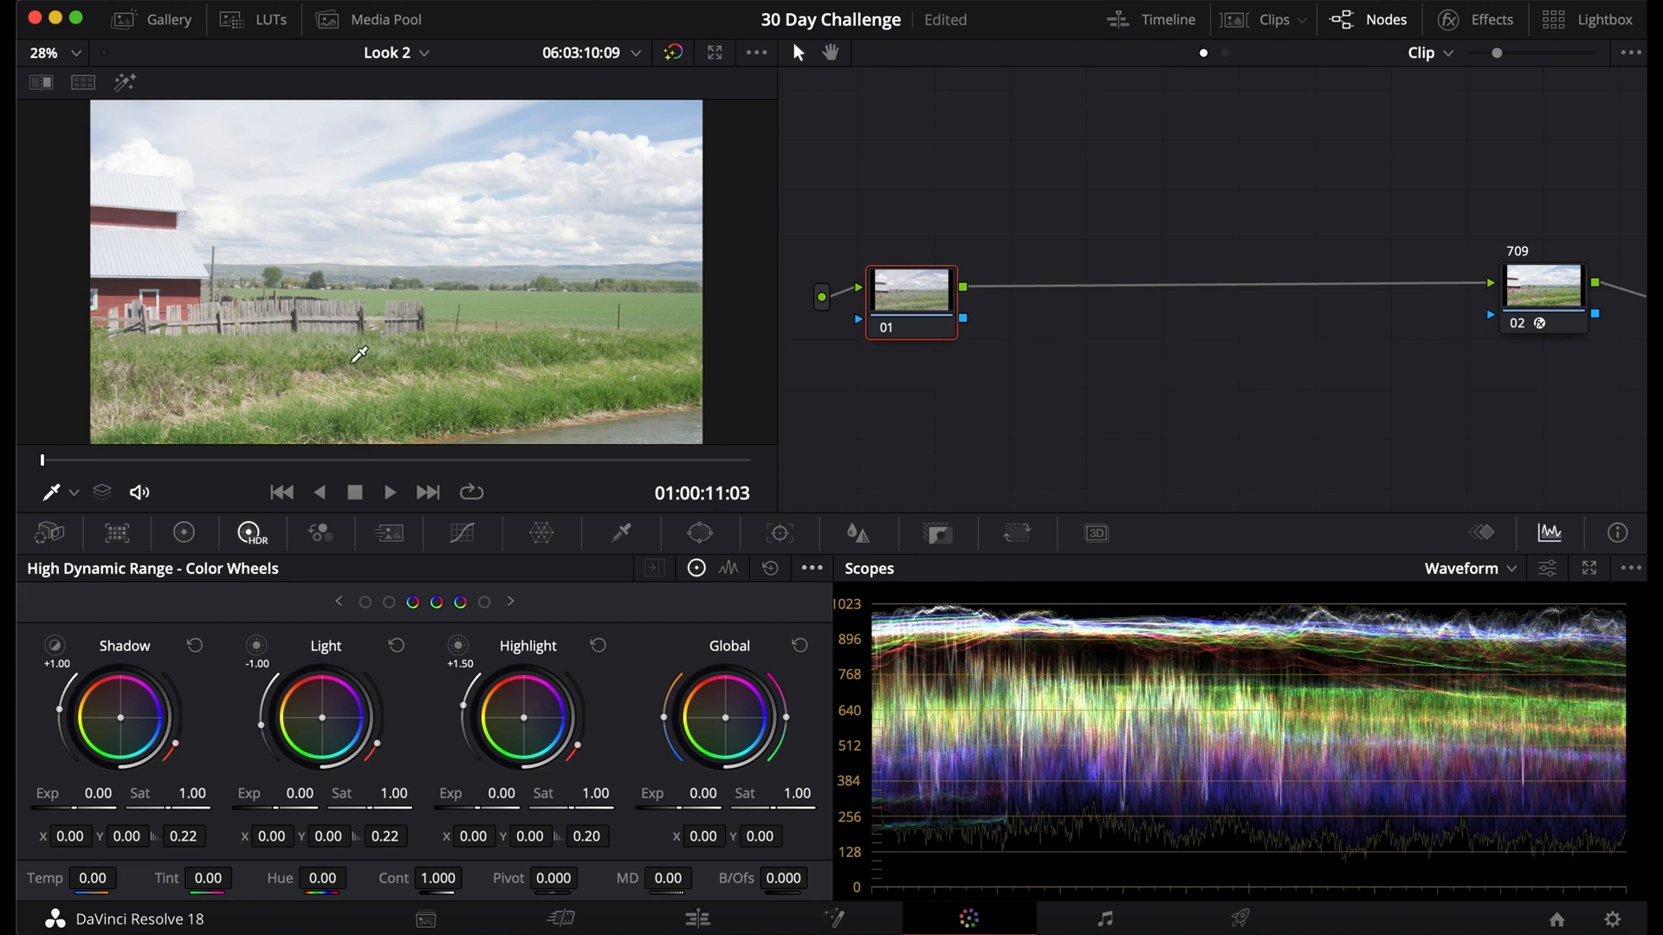
right_click(933, 278)
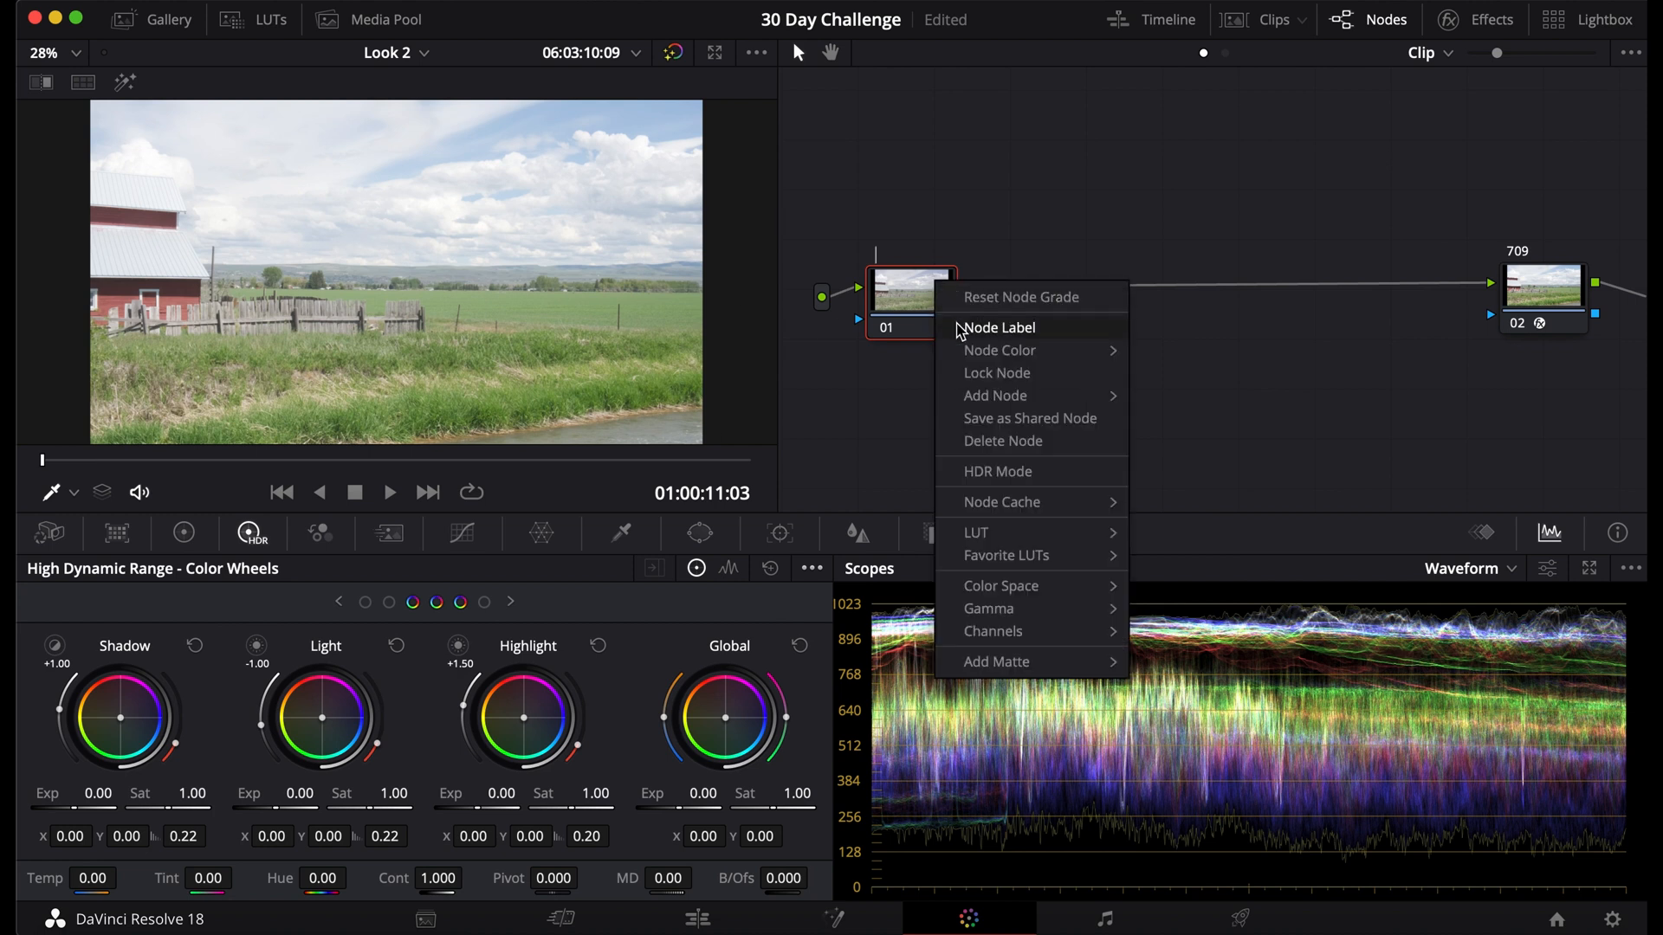
click(960, 329)
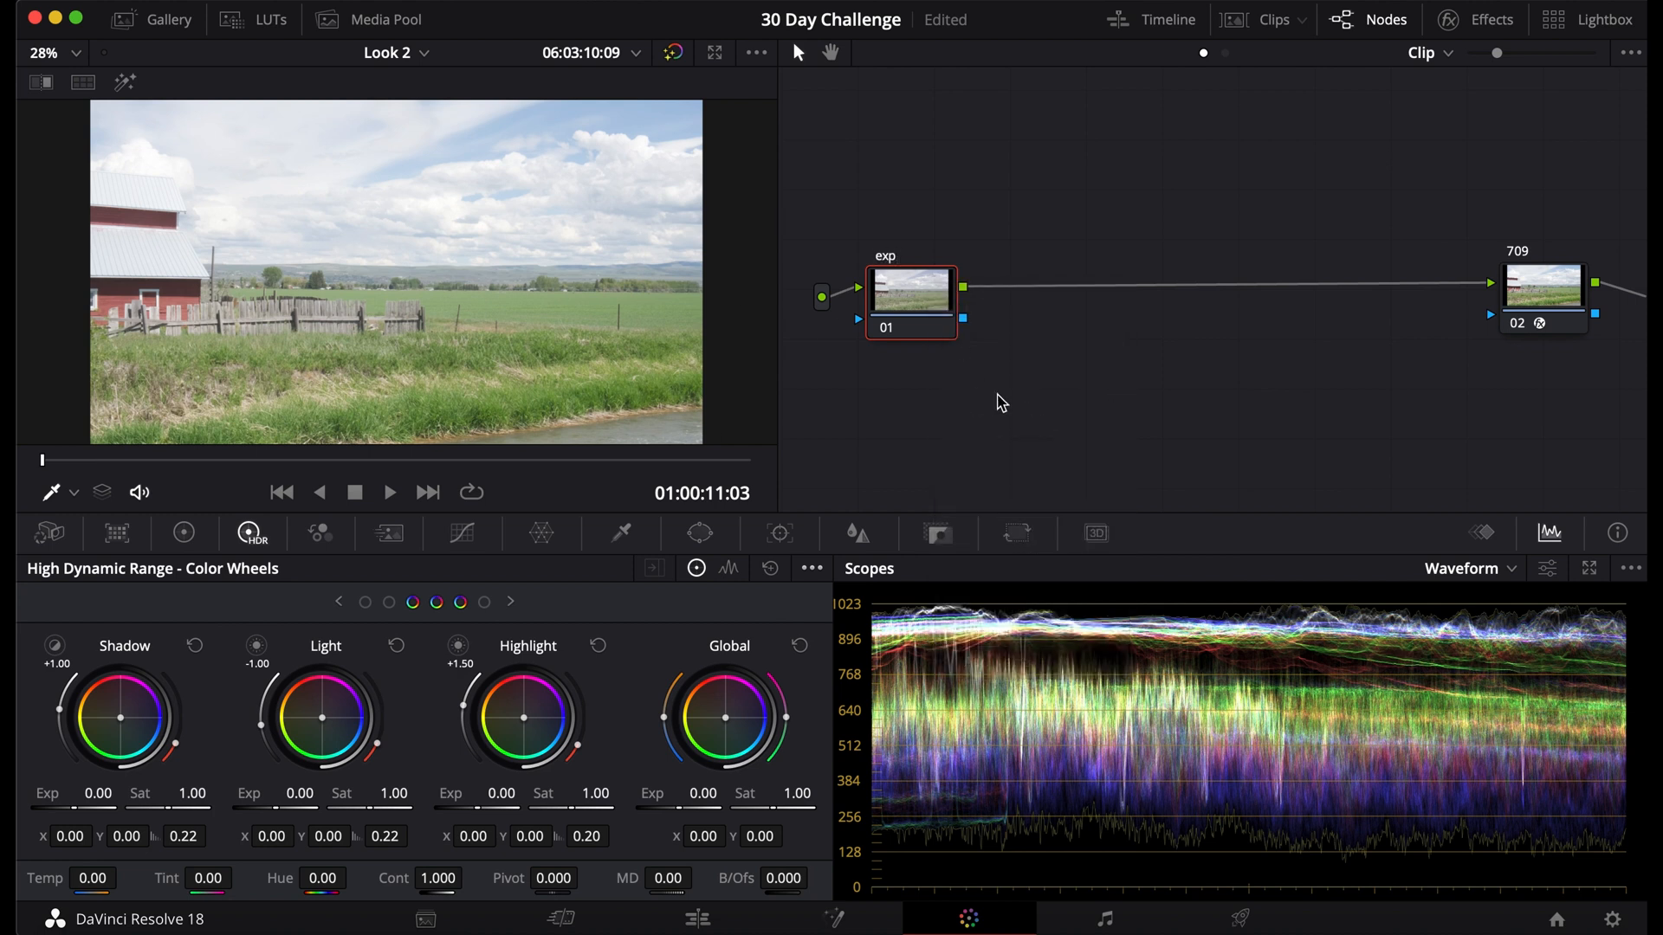
- Set the HDR wheels' gamma to FujiFilm F-Log, lower Global exposure to -1.00, and compare with the exp node off and on
click(812, 570)
click(809, 575)
click(812, 568)
mouse_move(854, 793)
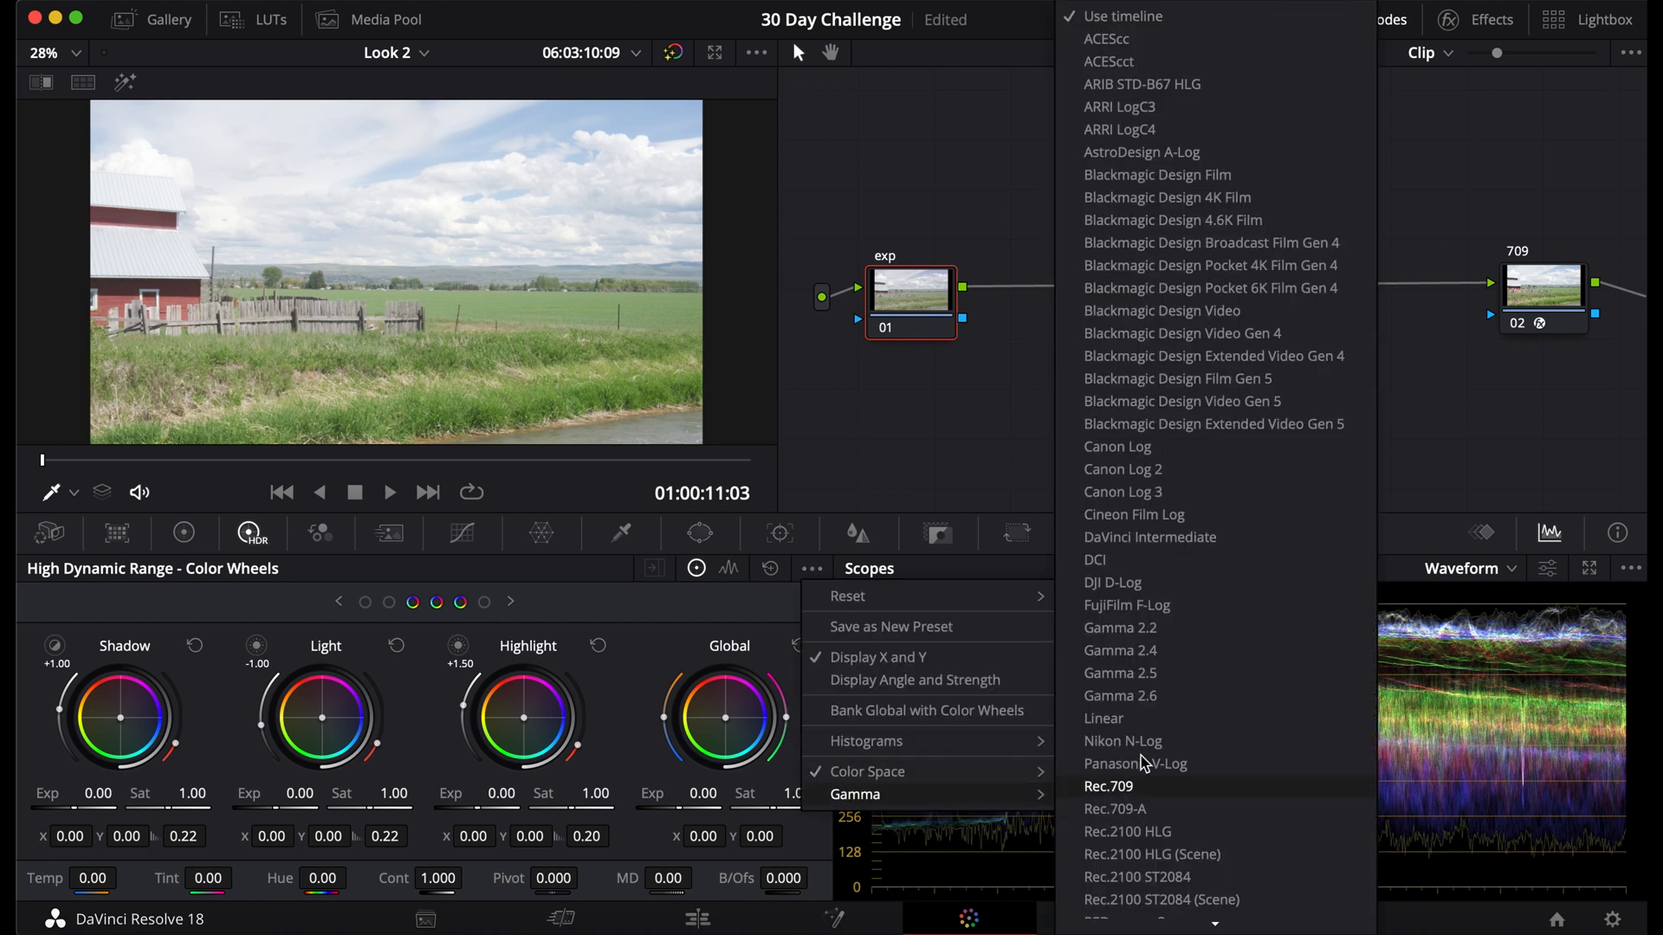
click(1176, 611)
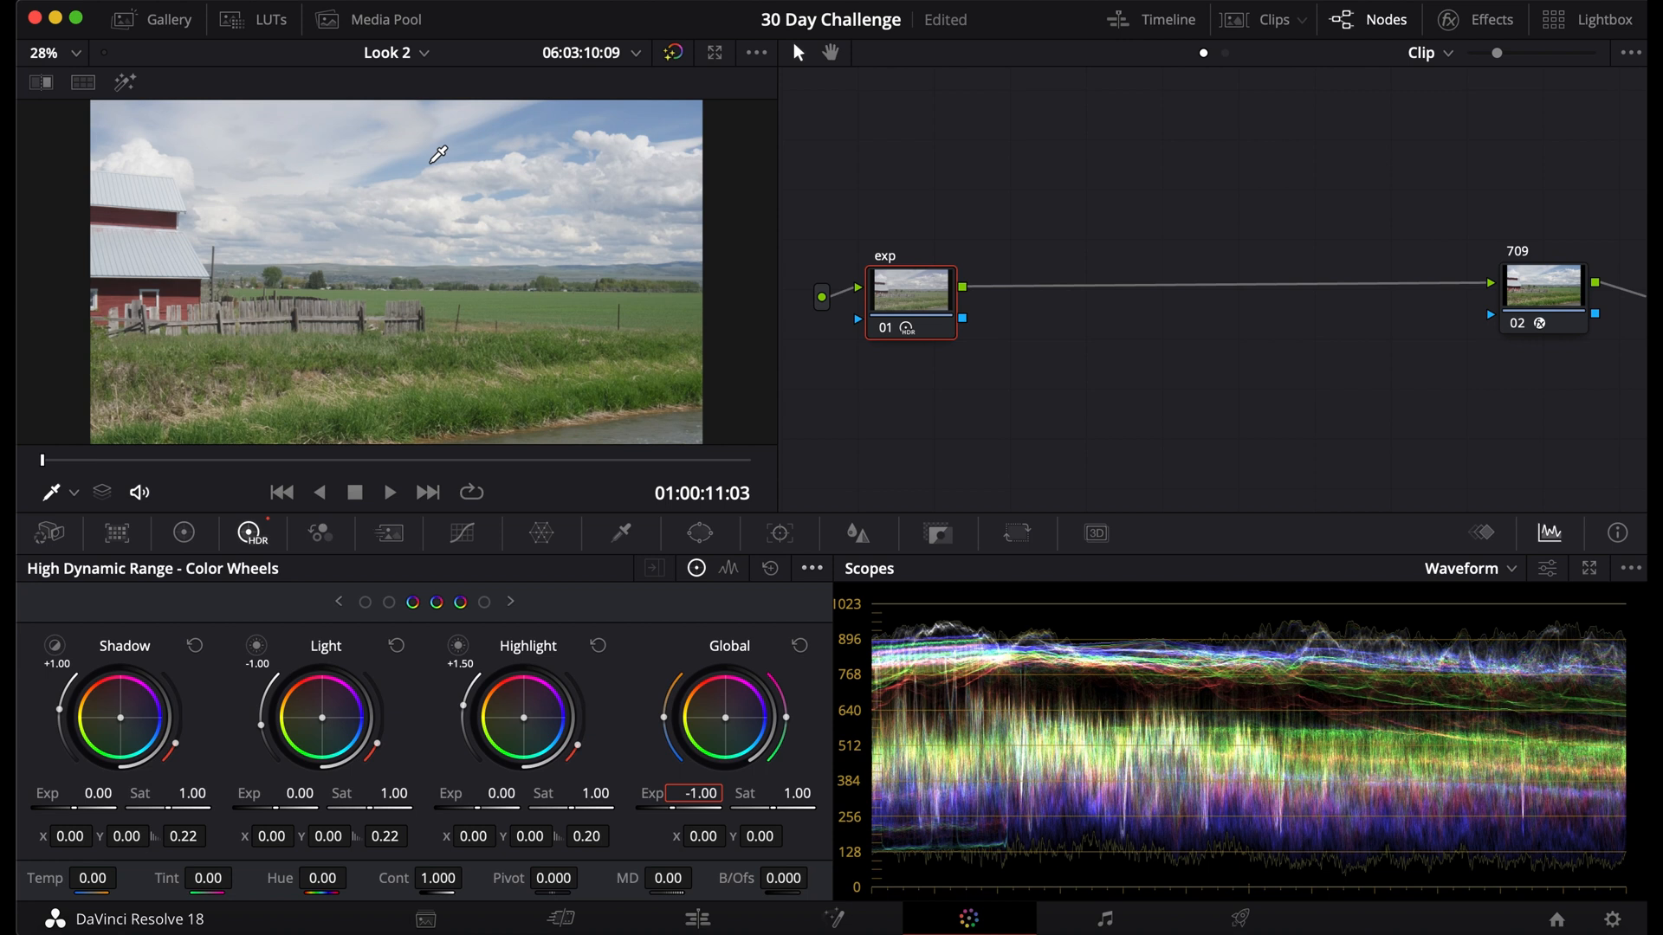
key(super+d)
key(super+d)
- Try a Shadow zone exposure of 0.25 and compare the image with the exp node off and on
click(389, 602)
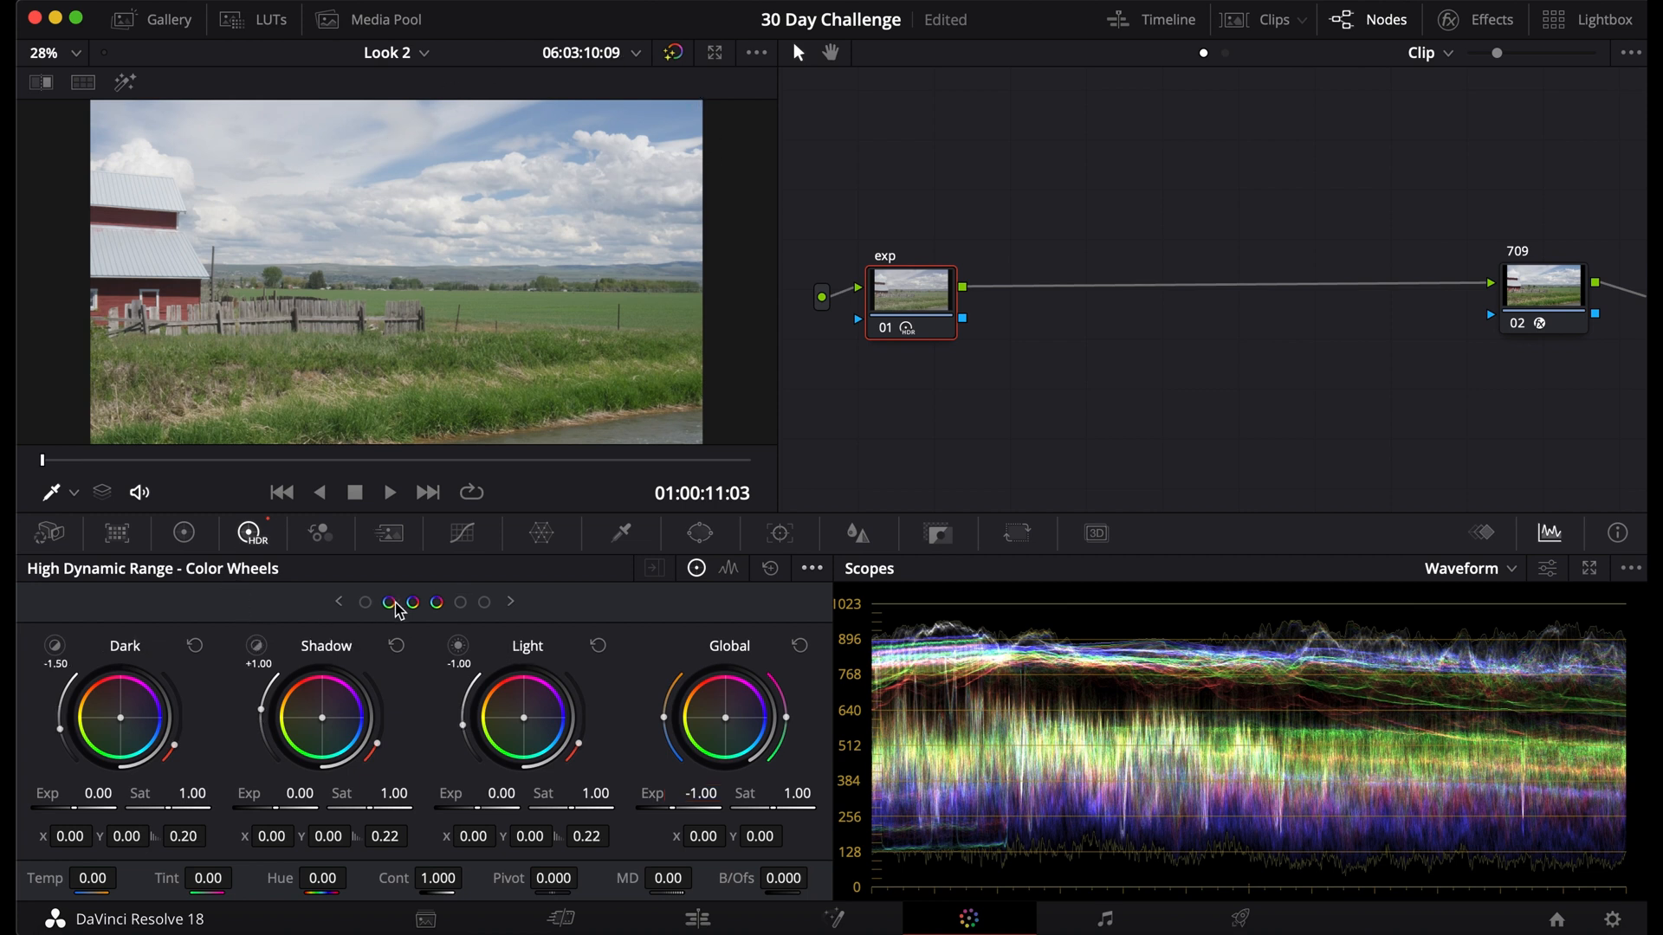
click(364, 601)
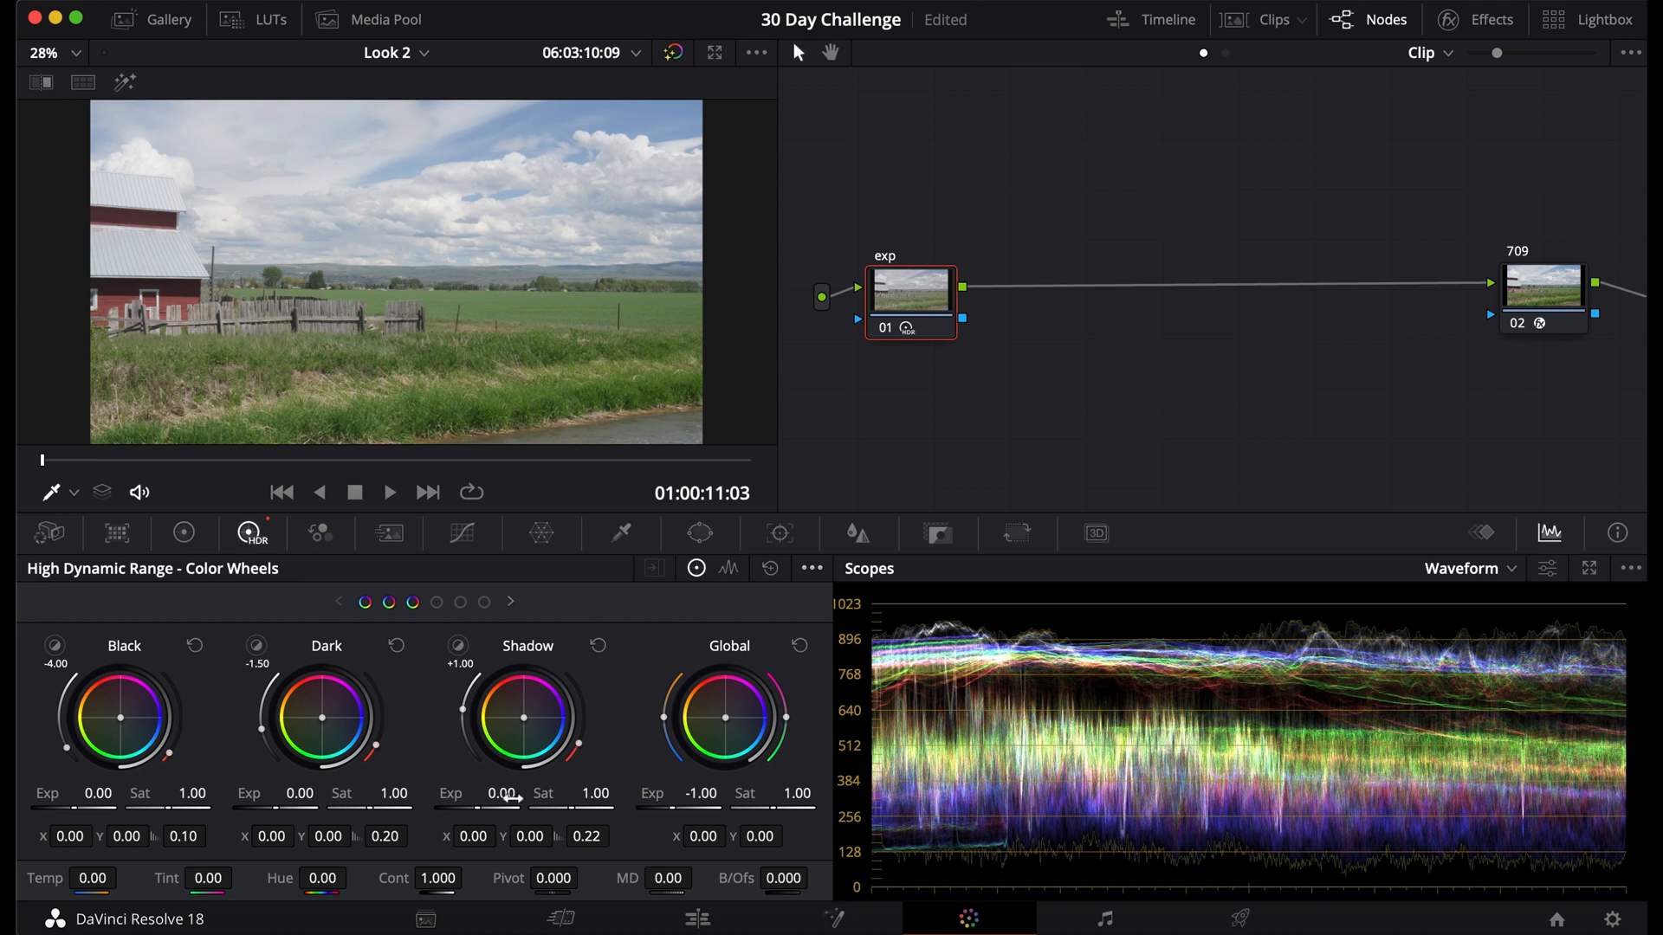
drag(494, 793, 489, 794)
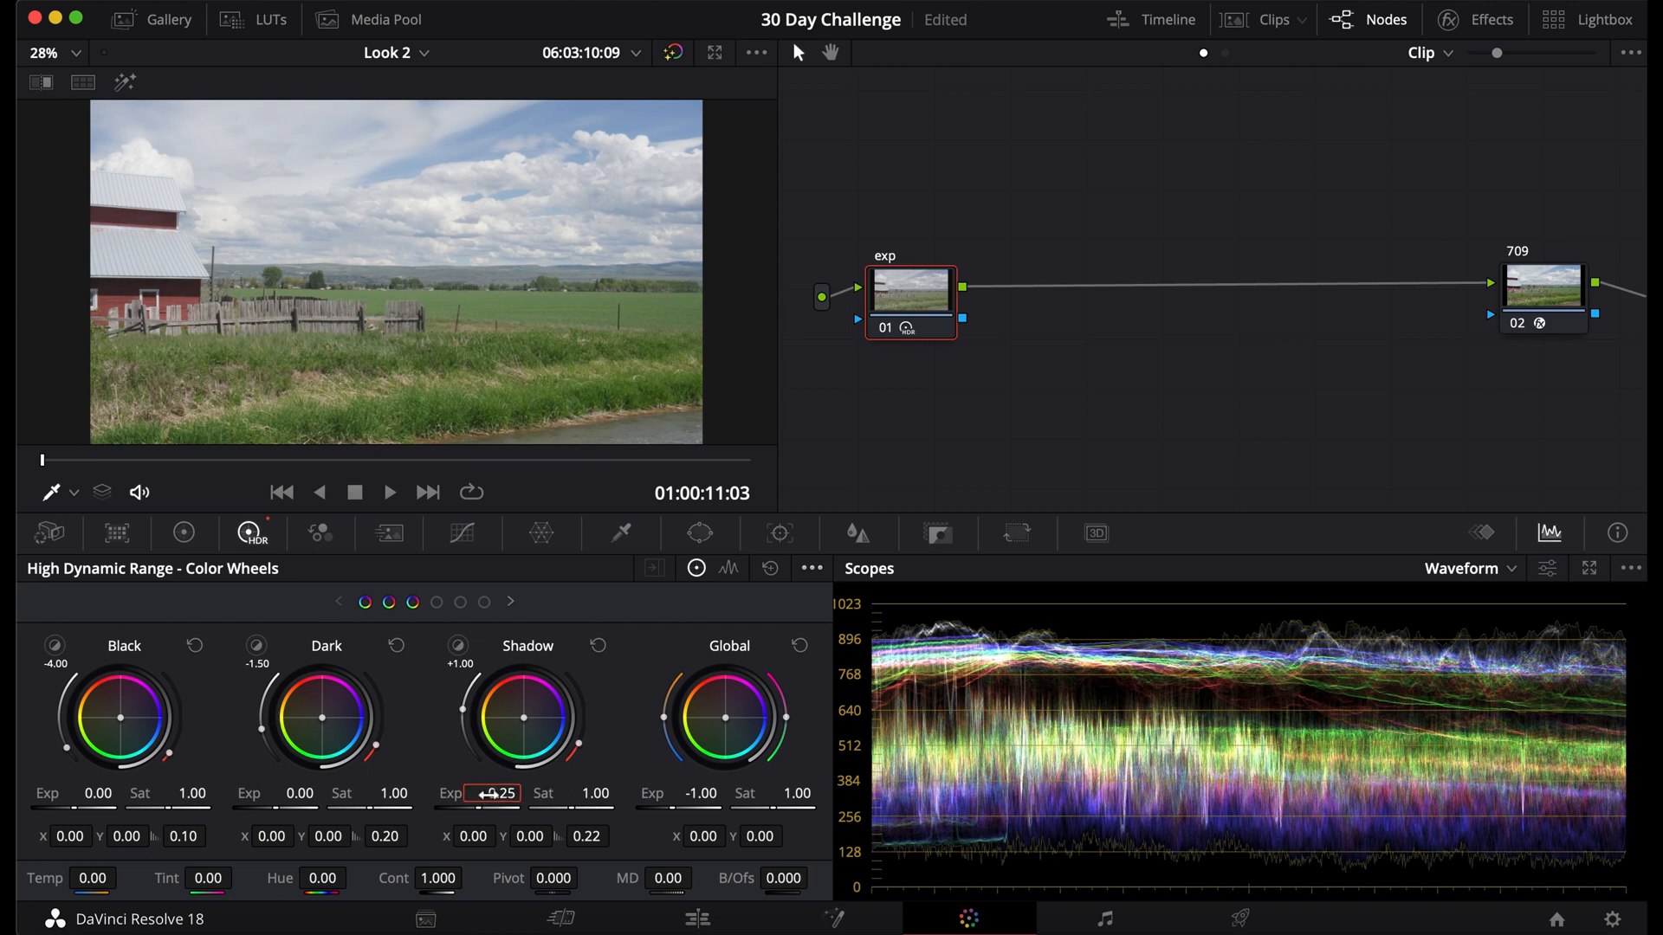
key(super+d)
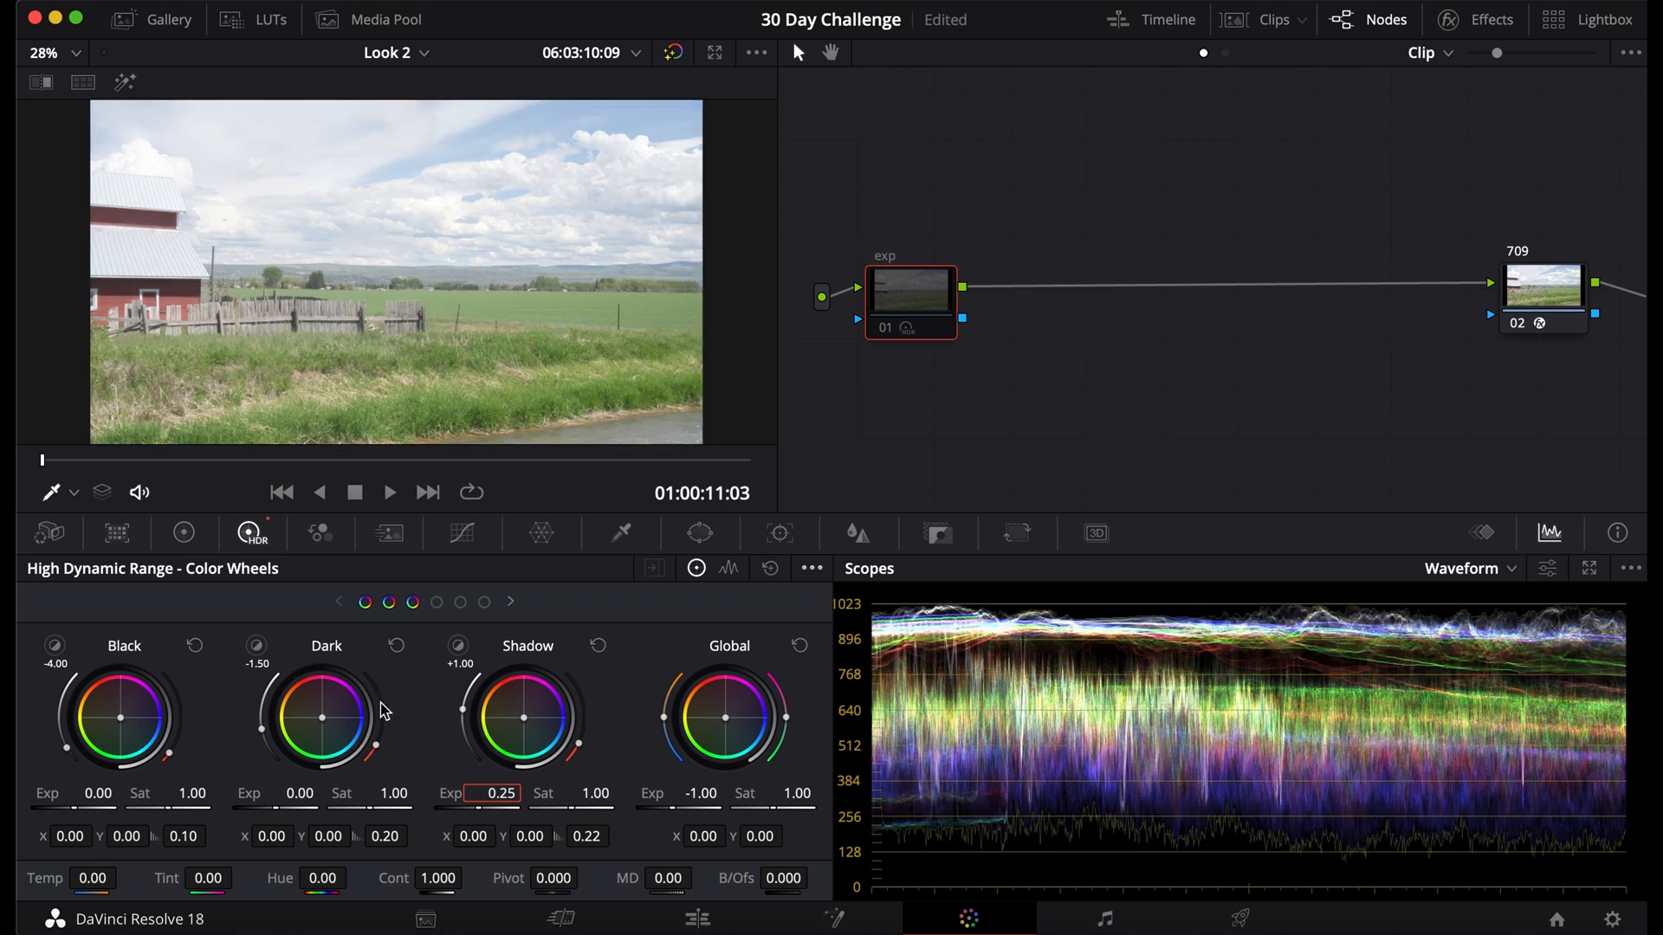
key(super+d)
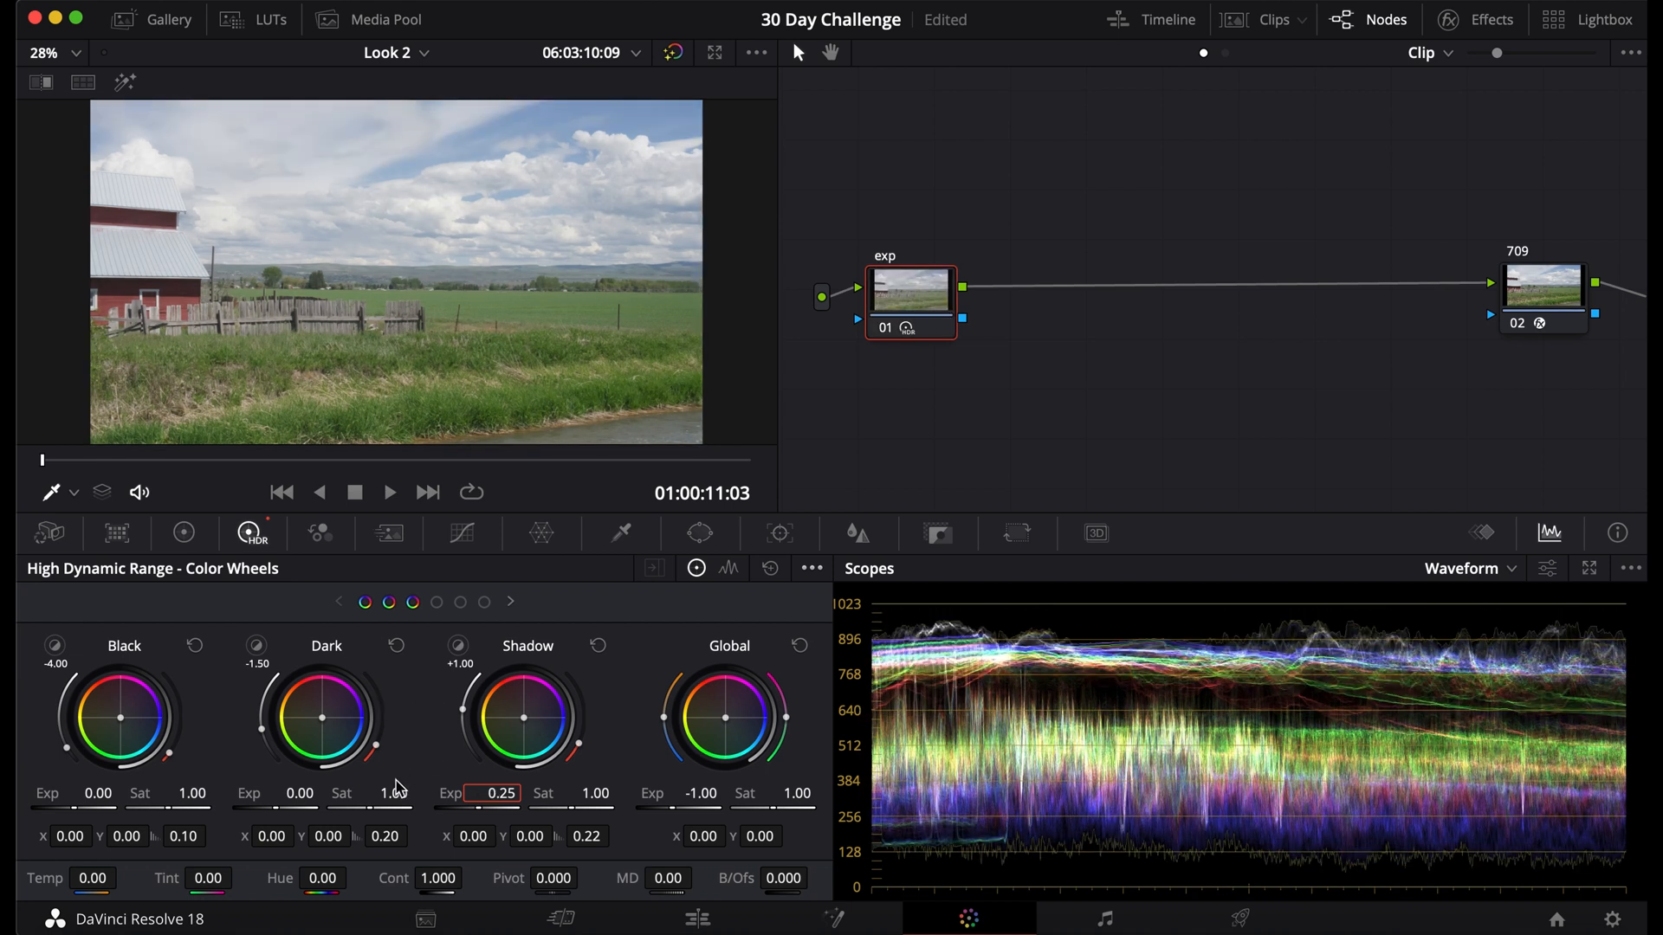
- Try a Dark zone exposure of 0.50 and reset the Shadow zone
double_click(289, 793)
text(.5)
key(Return)
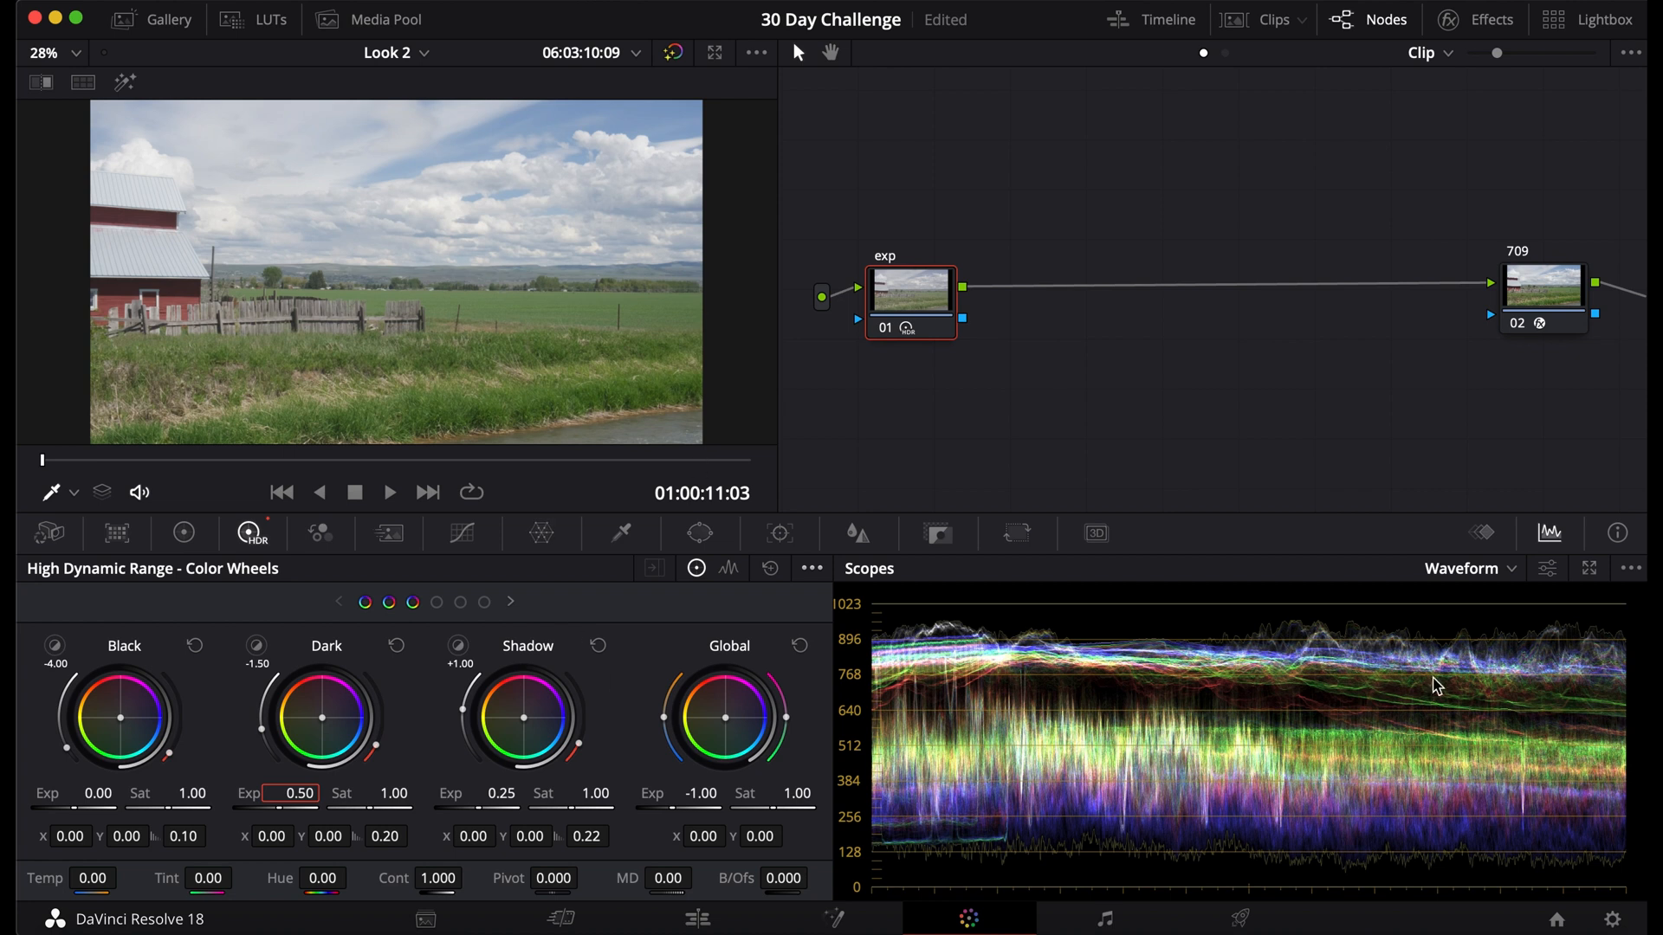
click(594, 648)
- Set the Dark zone exposure to 0.10 and the Shadow zone exposure to 0.50
click(298, 795)
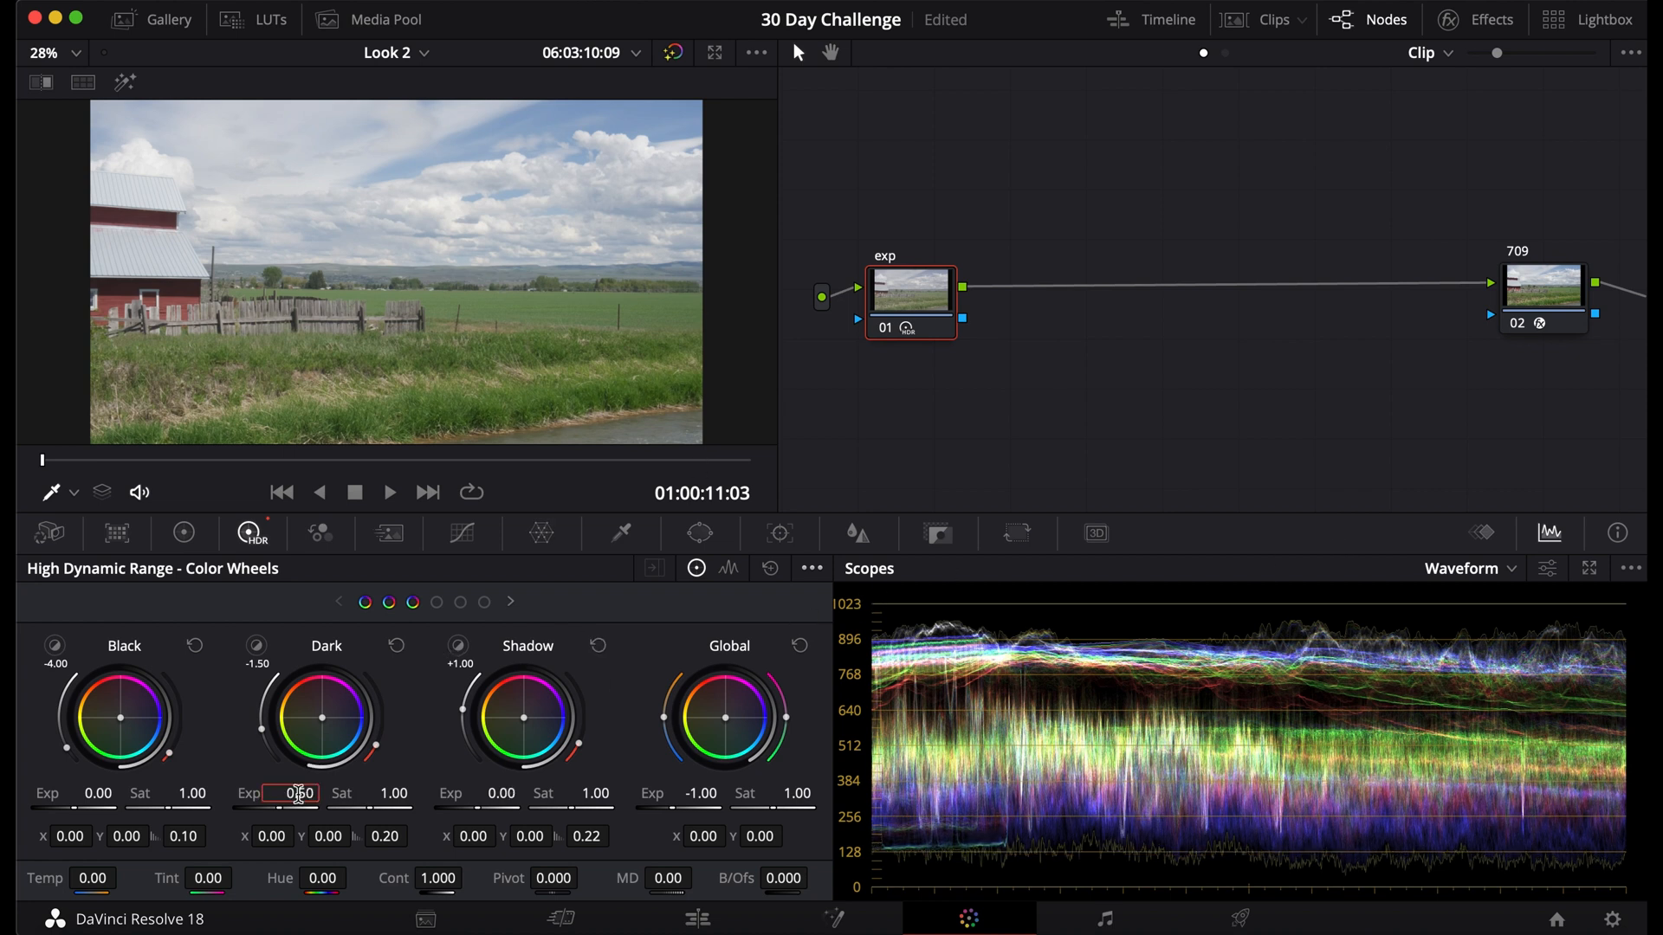
text(0.10)
key(Return)
click(490, 793)
text(0.50)
key(Return)
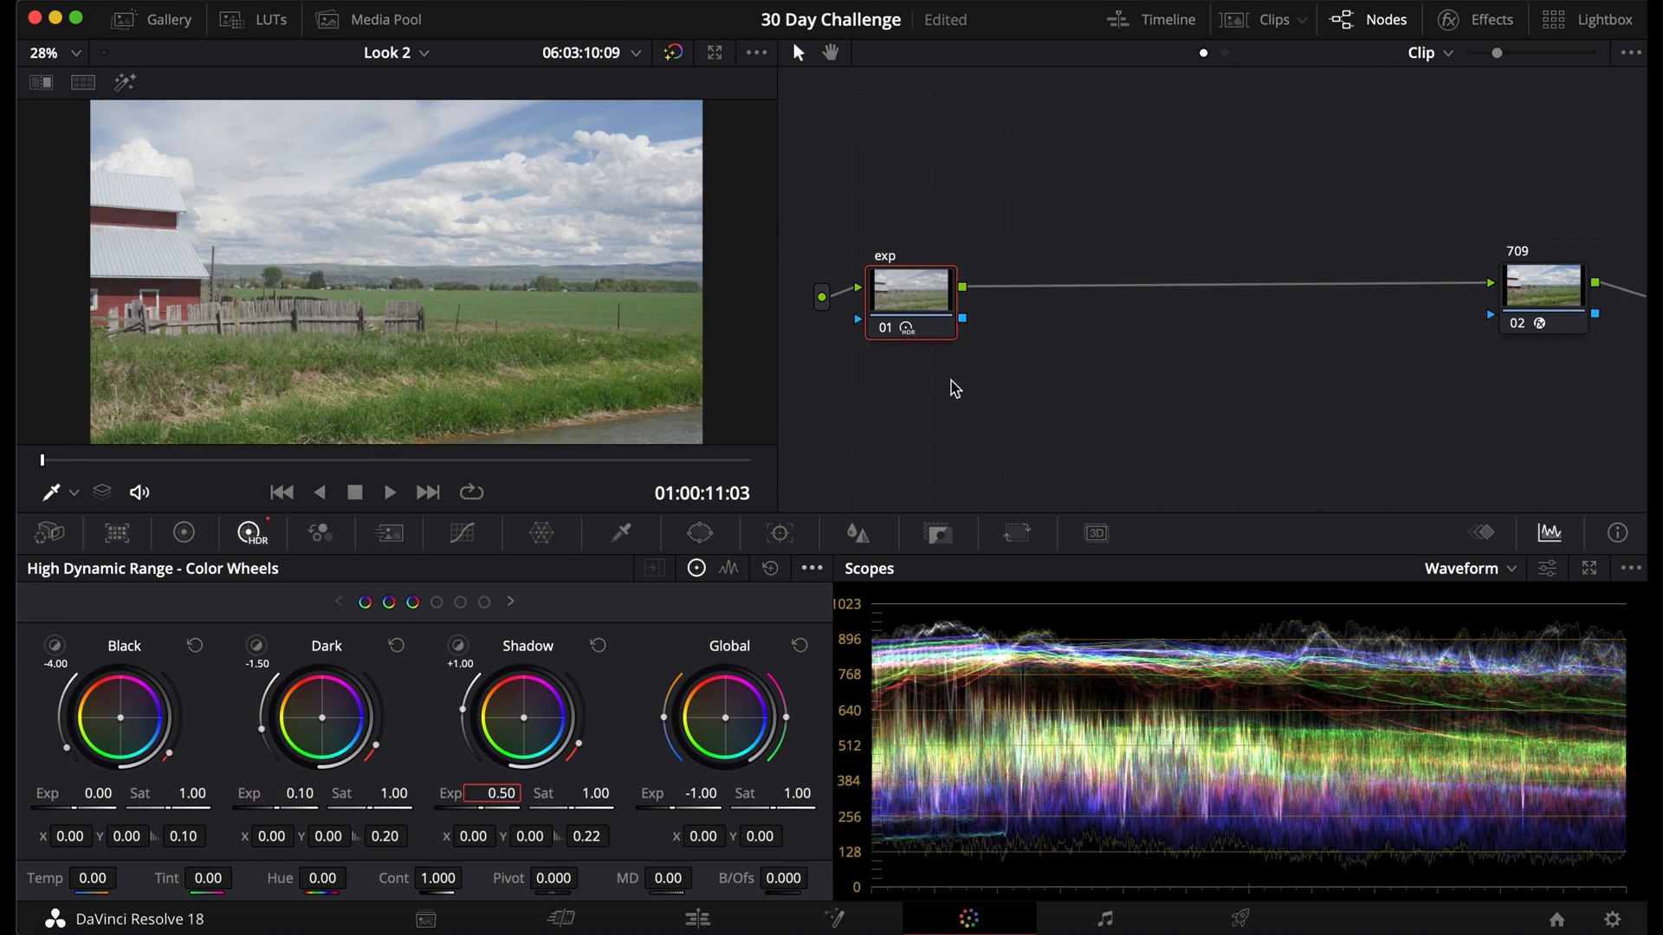
- Try Light zone exposures of 1.00 and 0.50, and settle on 0.25
key(Tab)
text(1)
key(Return)
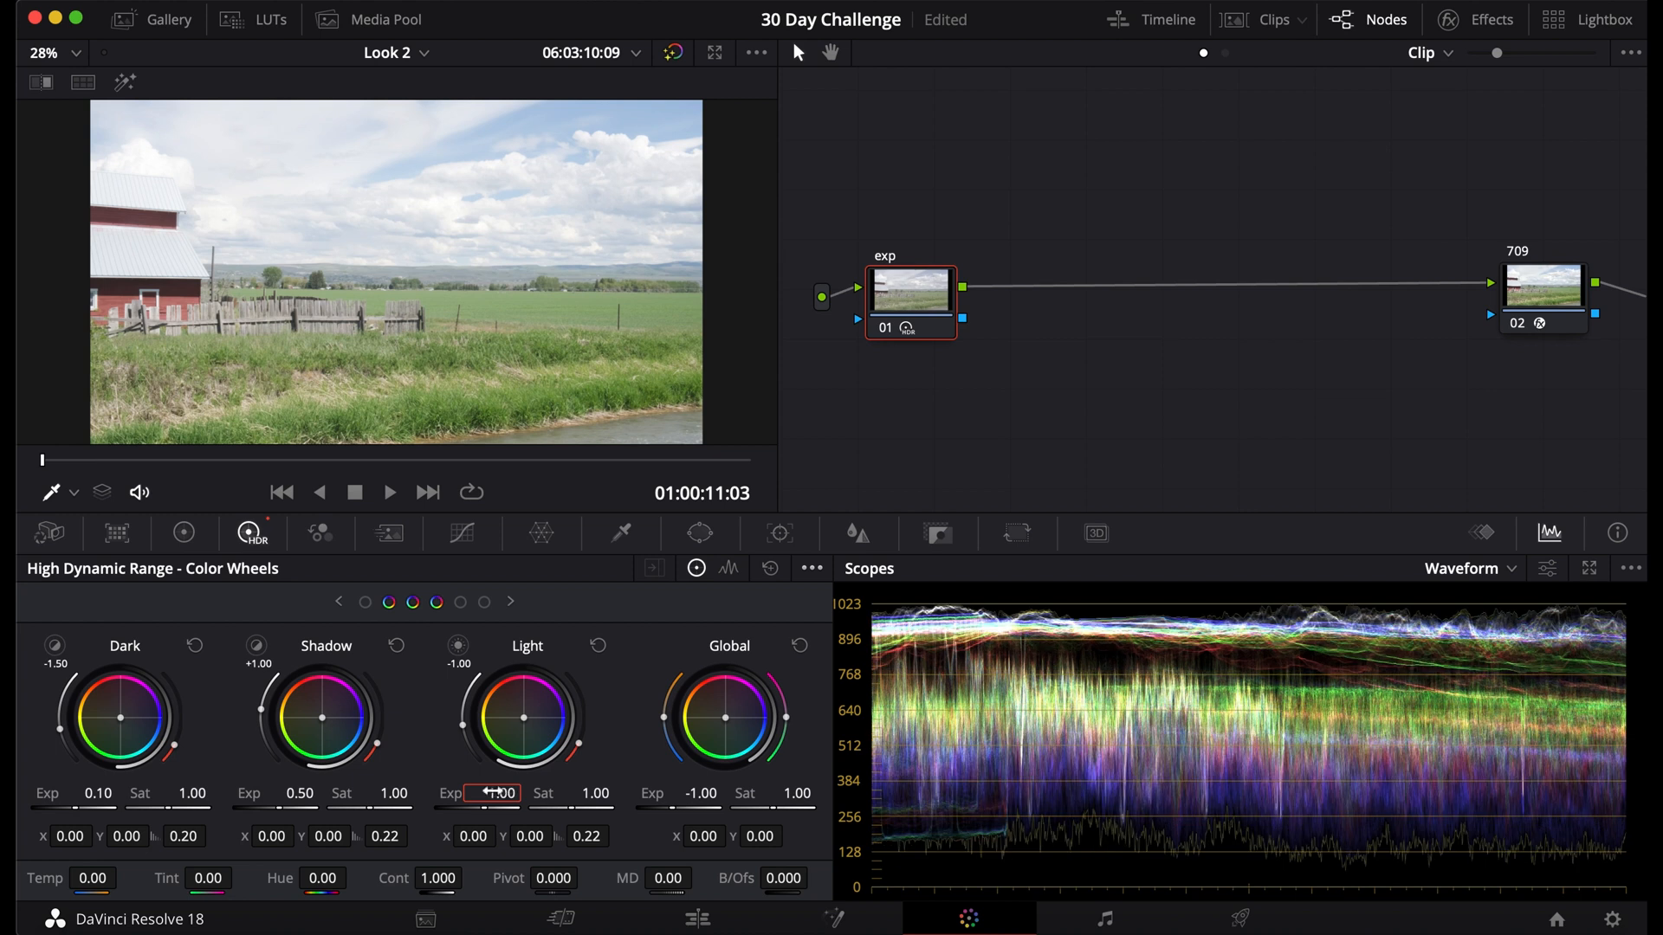
click(490, 792)
text(.5)
key(Return)
text(.25)
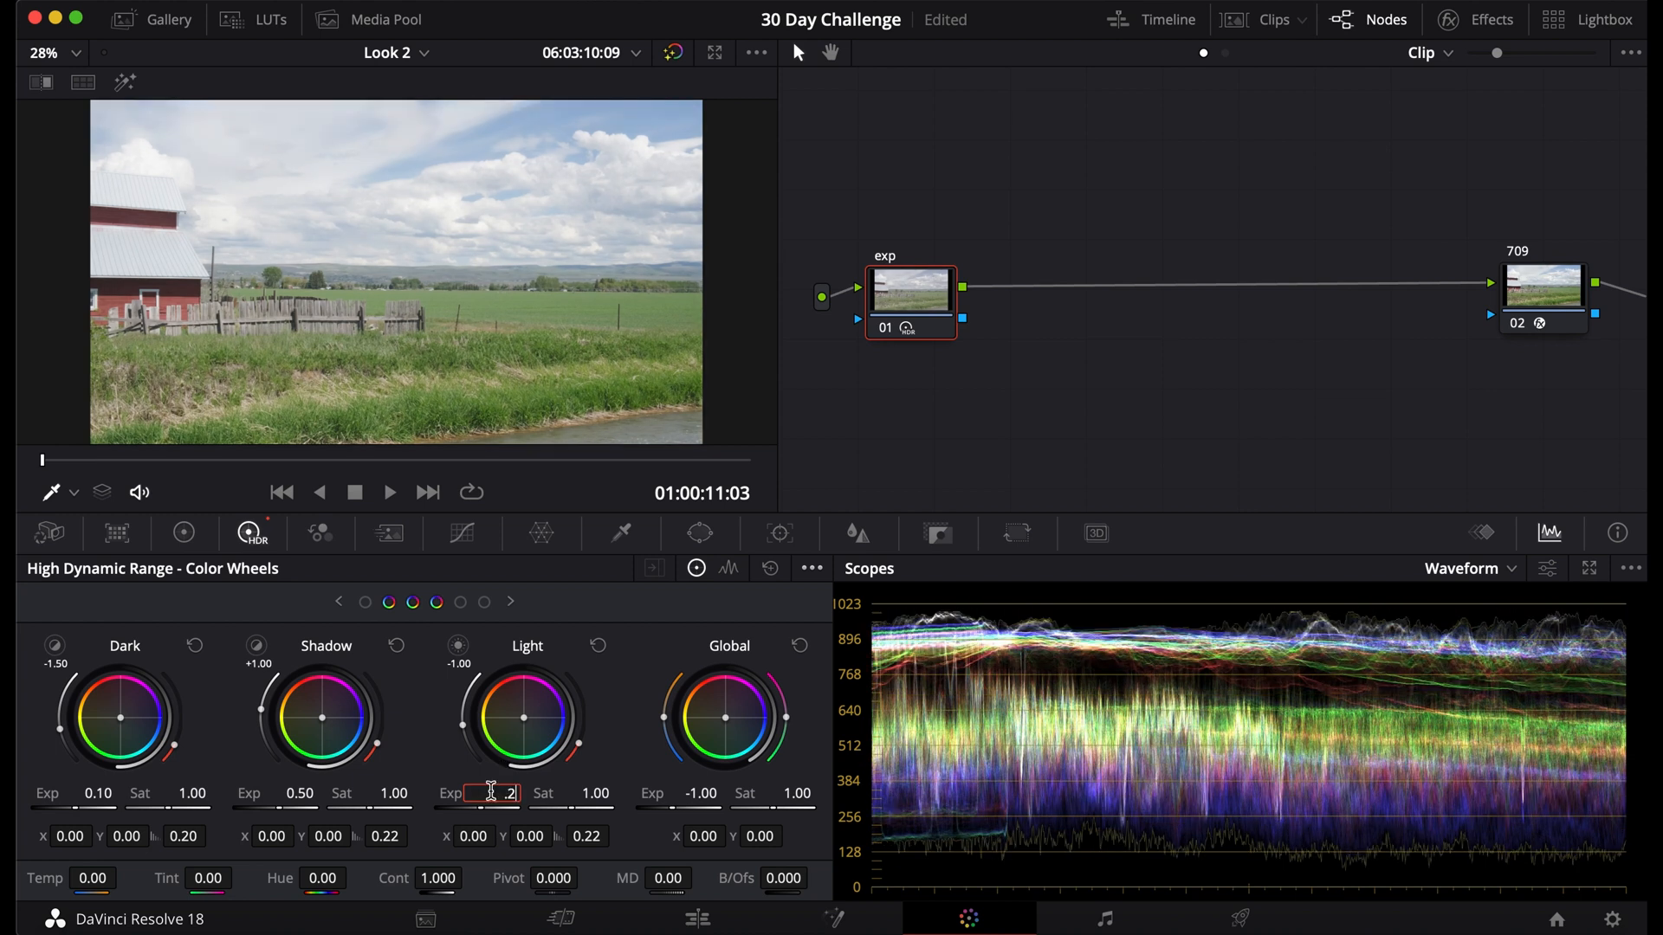
key(Return)
- Raise the Shadow zone exposure to 0.75
click(300, 792)
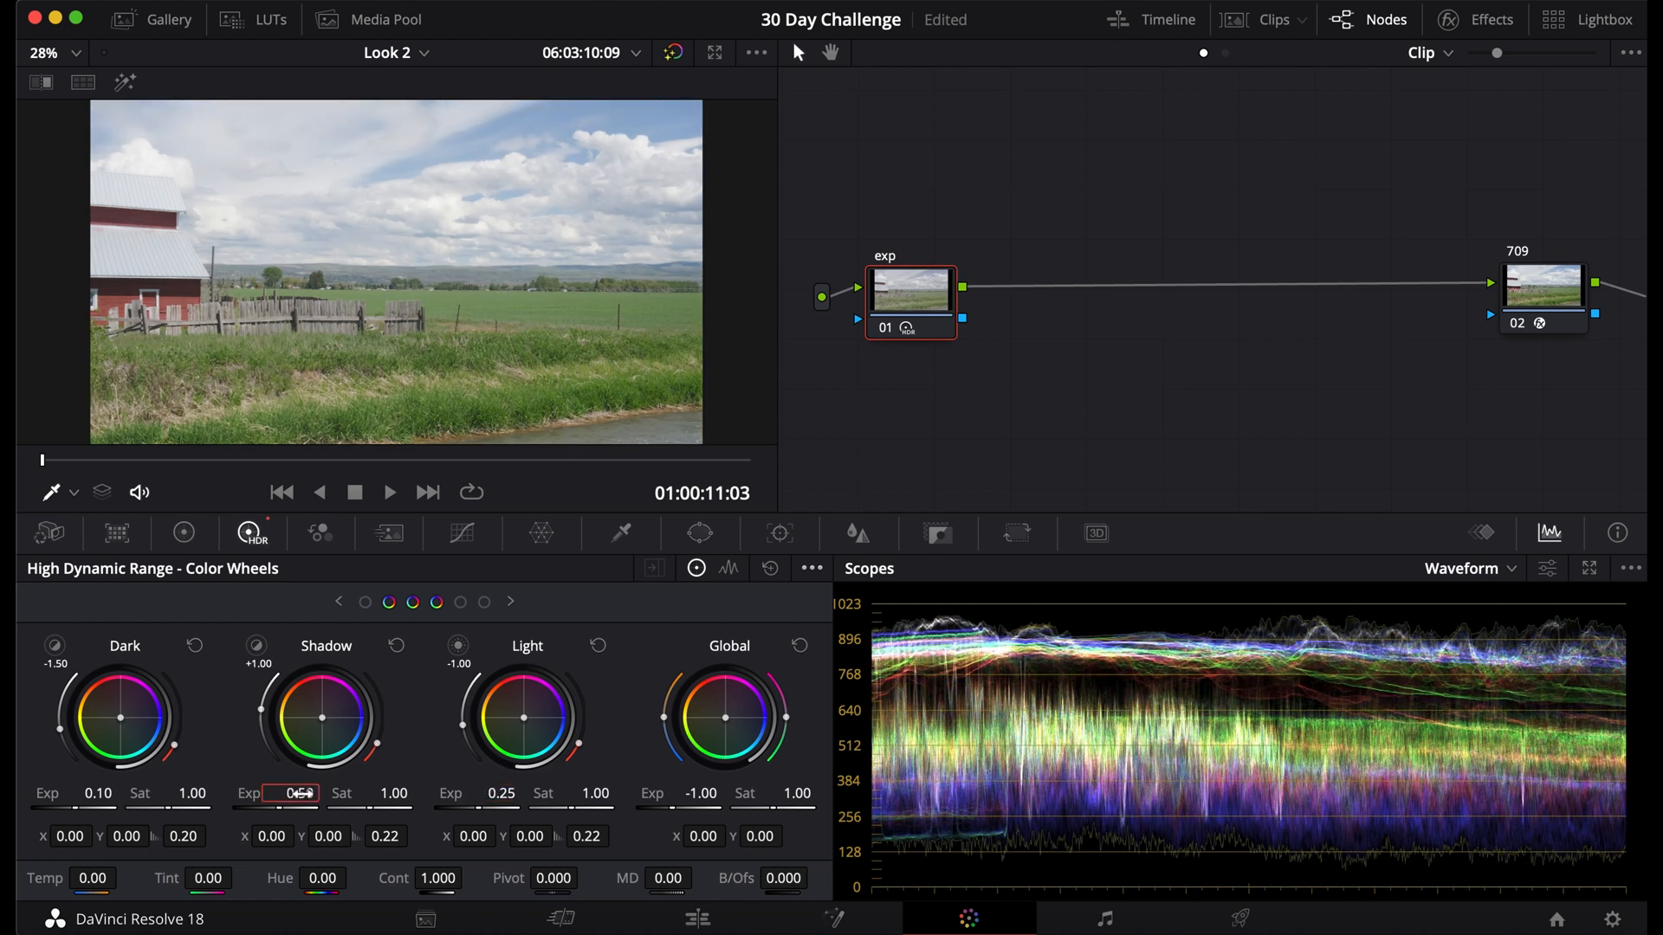
text(.75)
key(Return)
click(98, 792)
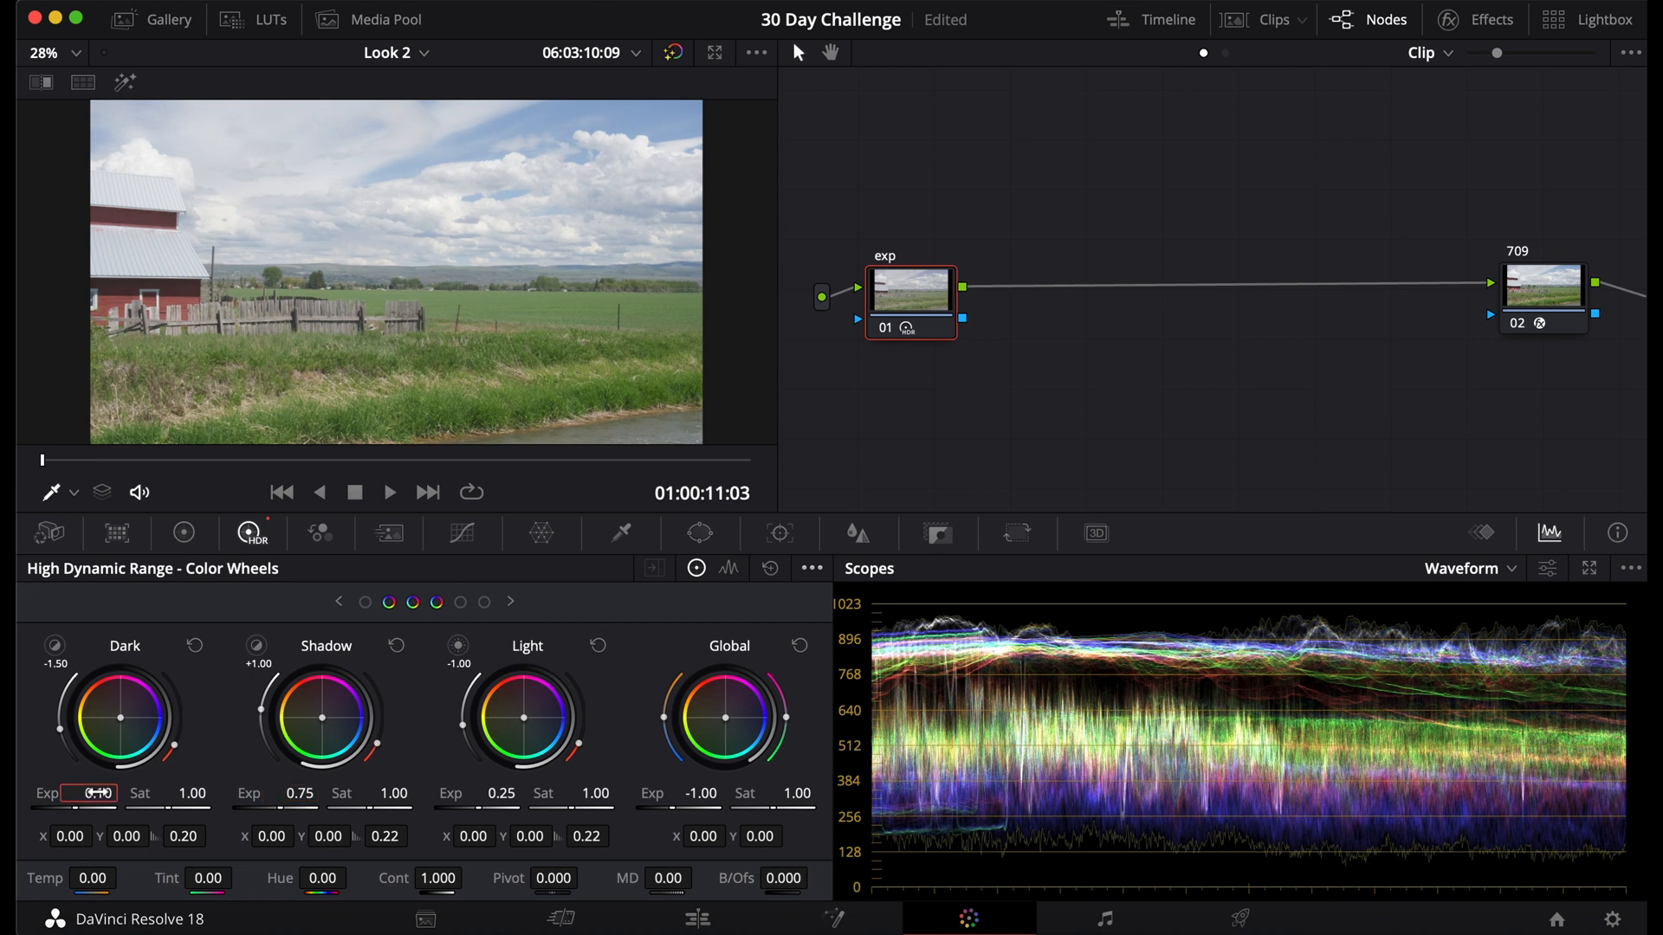
- Add a serial node labelled Con after the first node, and relabel the first node Exp
key(alt+s)
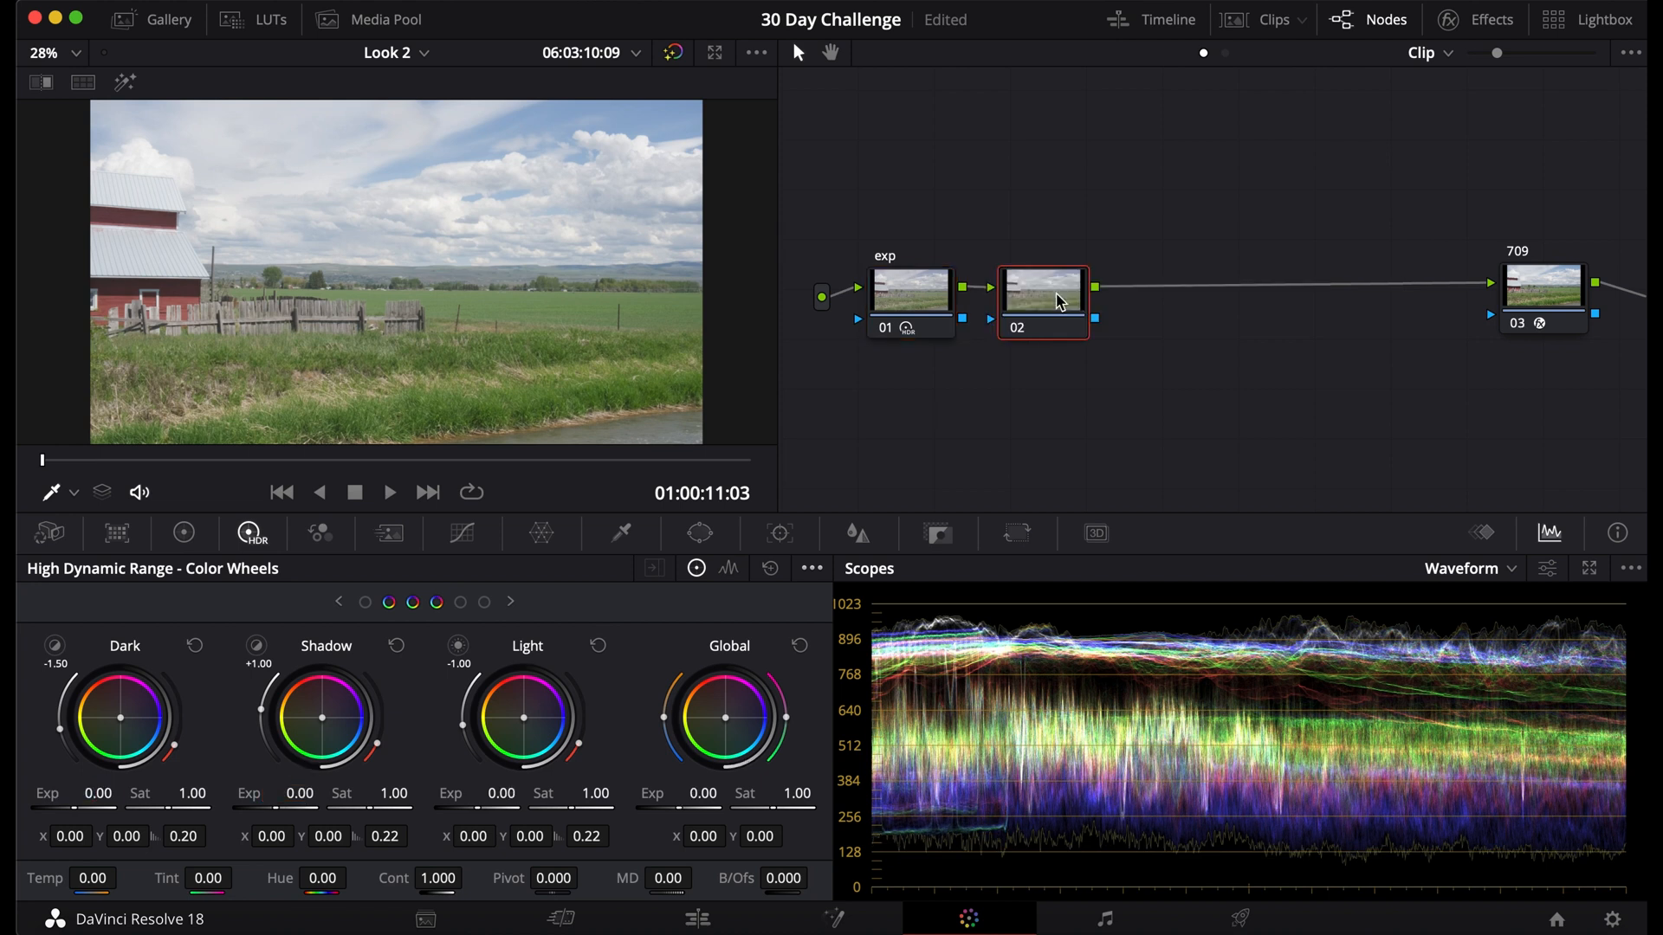
right_click(1053, 295)
click(1109, 343)
text(Con)
right_click(914, 301)
click(944, 341)
text(Exp)
- Sample the fence and clouds onto the Con node's custom curve, lower the shadow point, and slightly lift the midtones and highlights
click(461, 532)
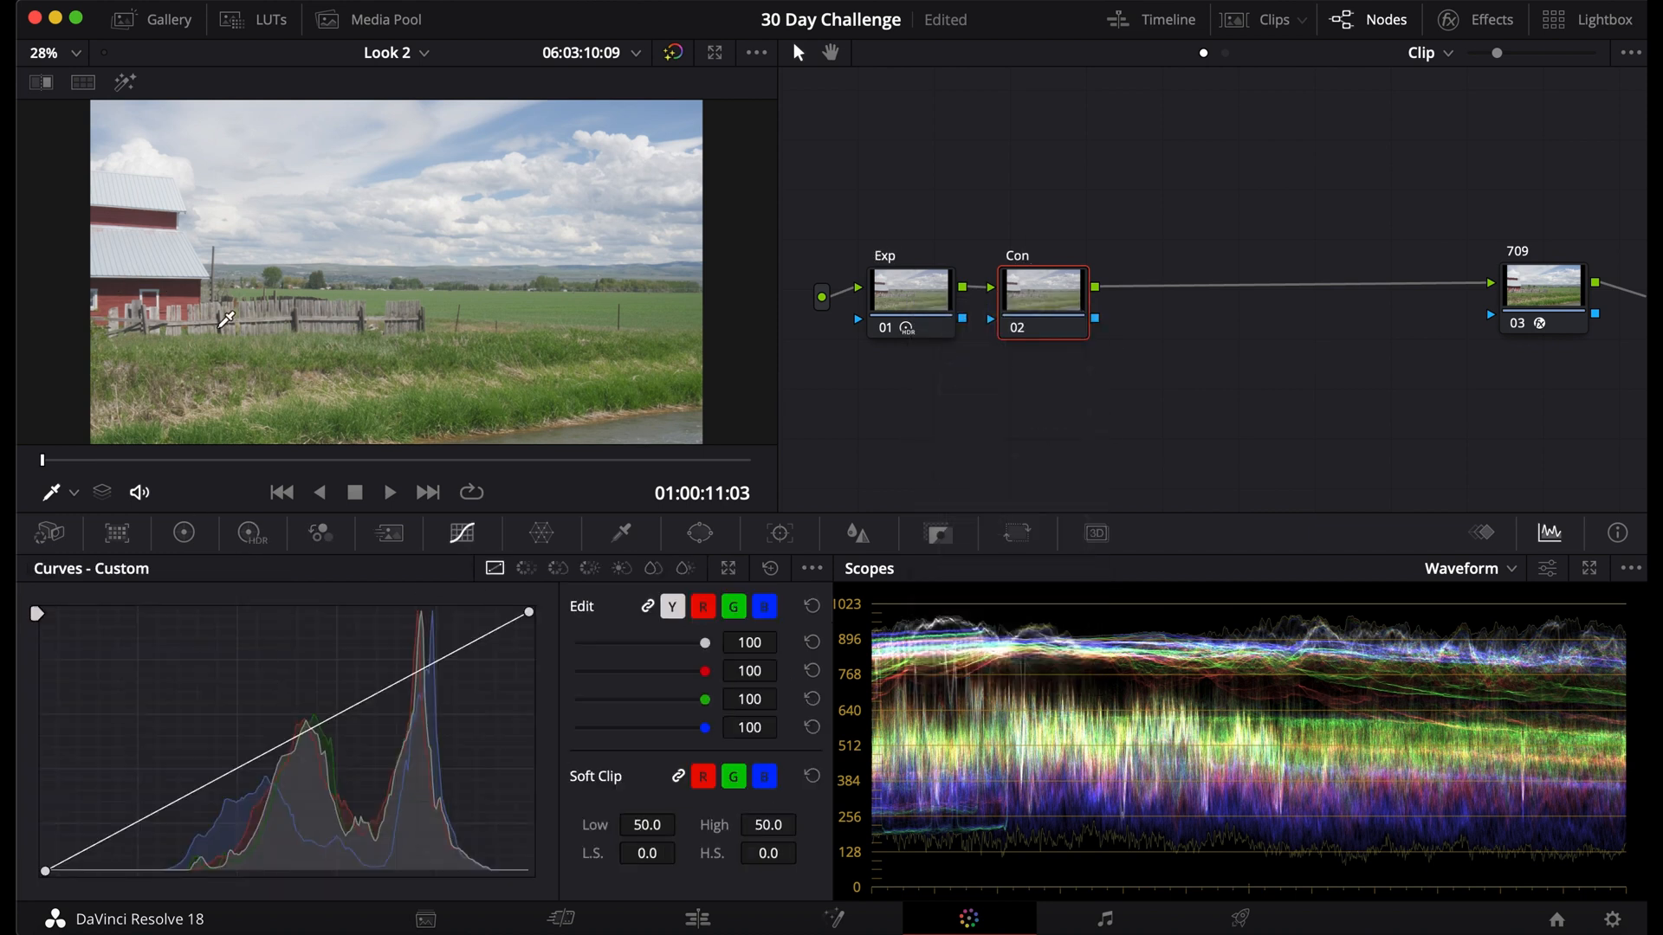
click(225, 321)
click(647, 135)
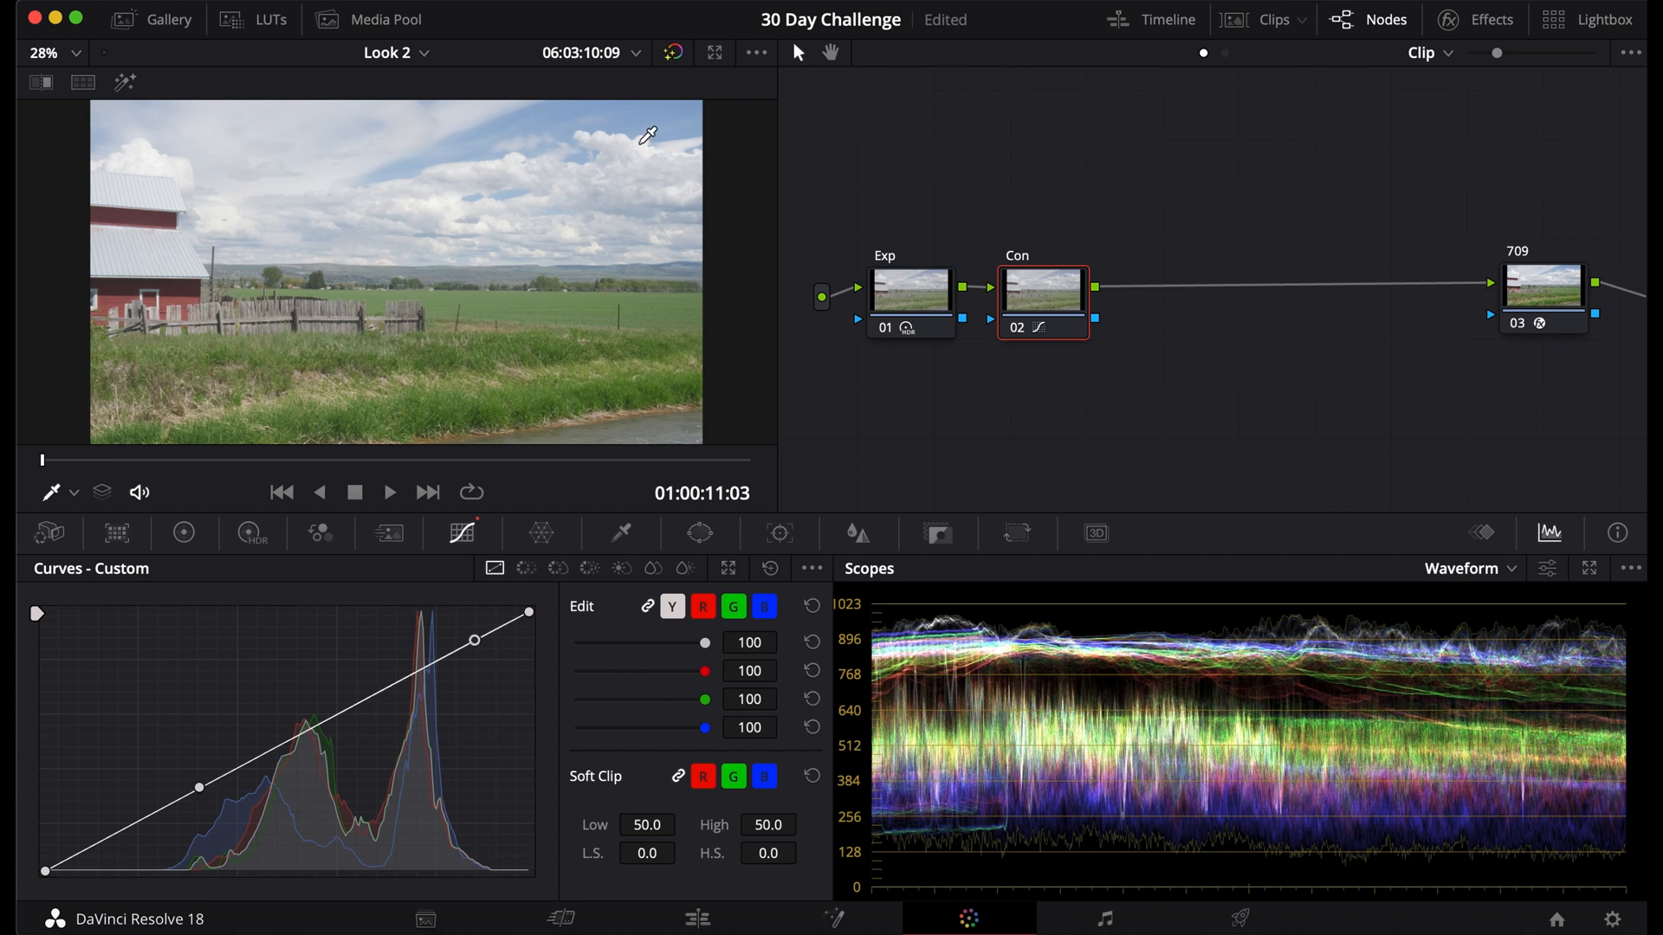
drag(475, 647, 467, 640)
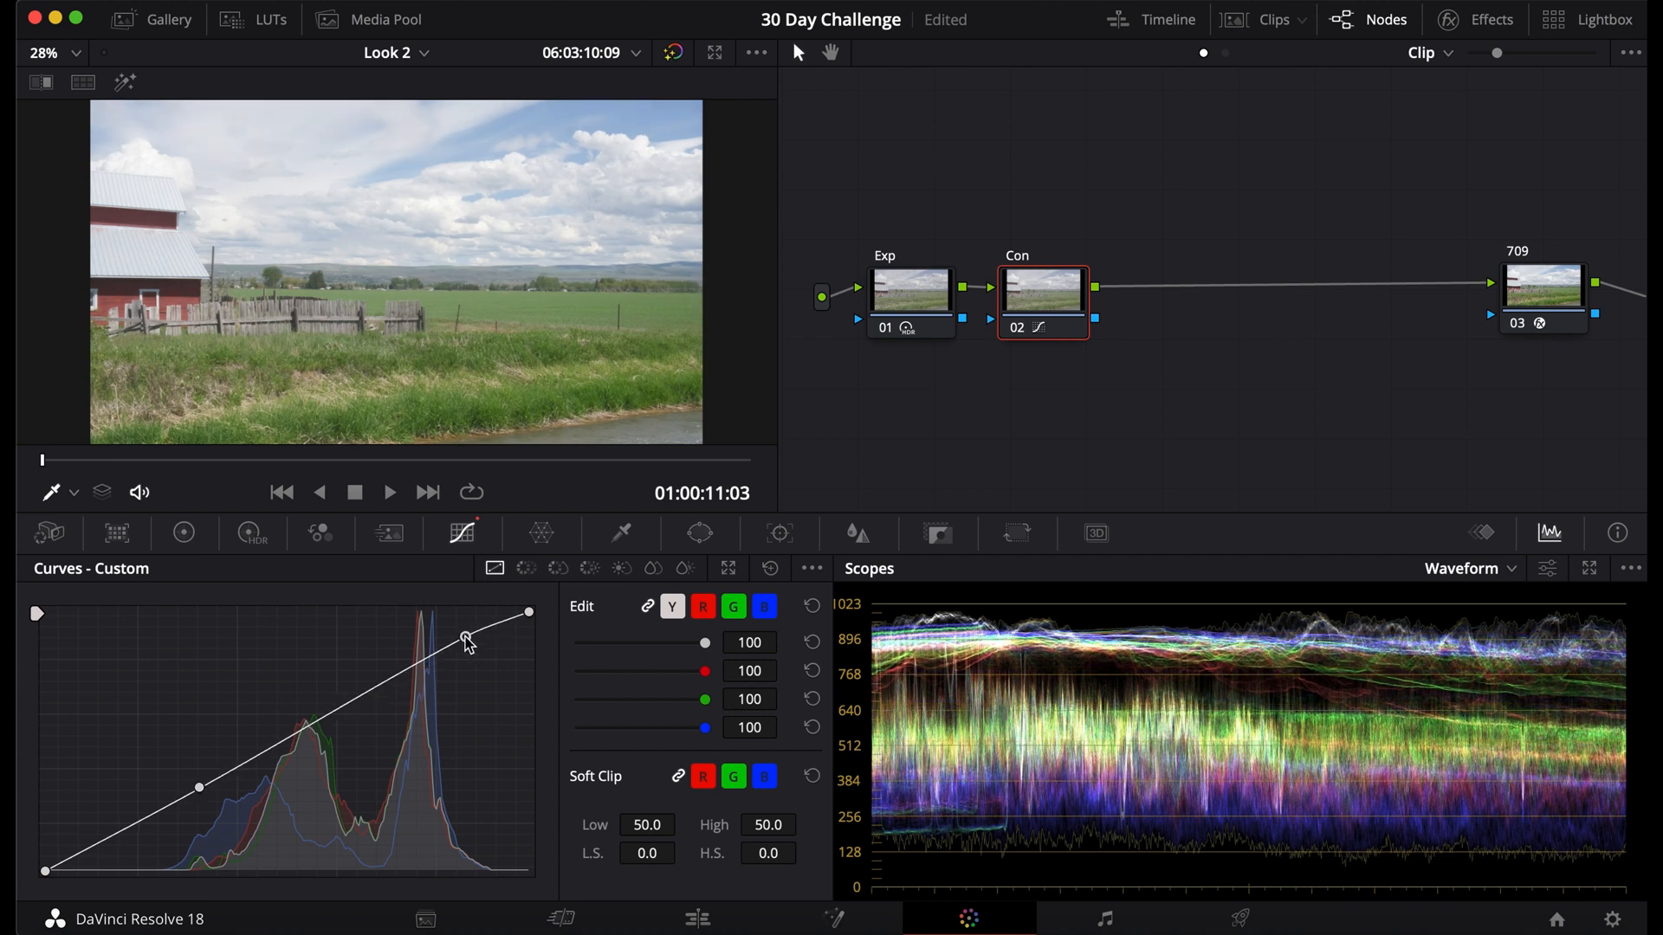
drag(205, 791, 150, 824)
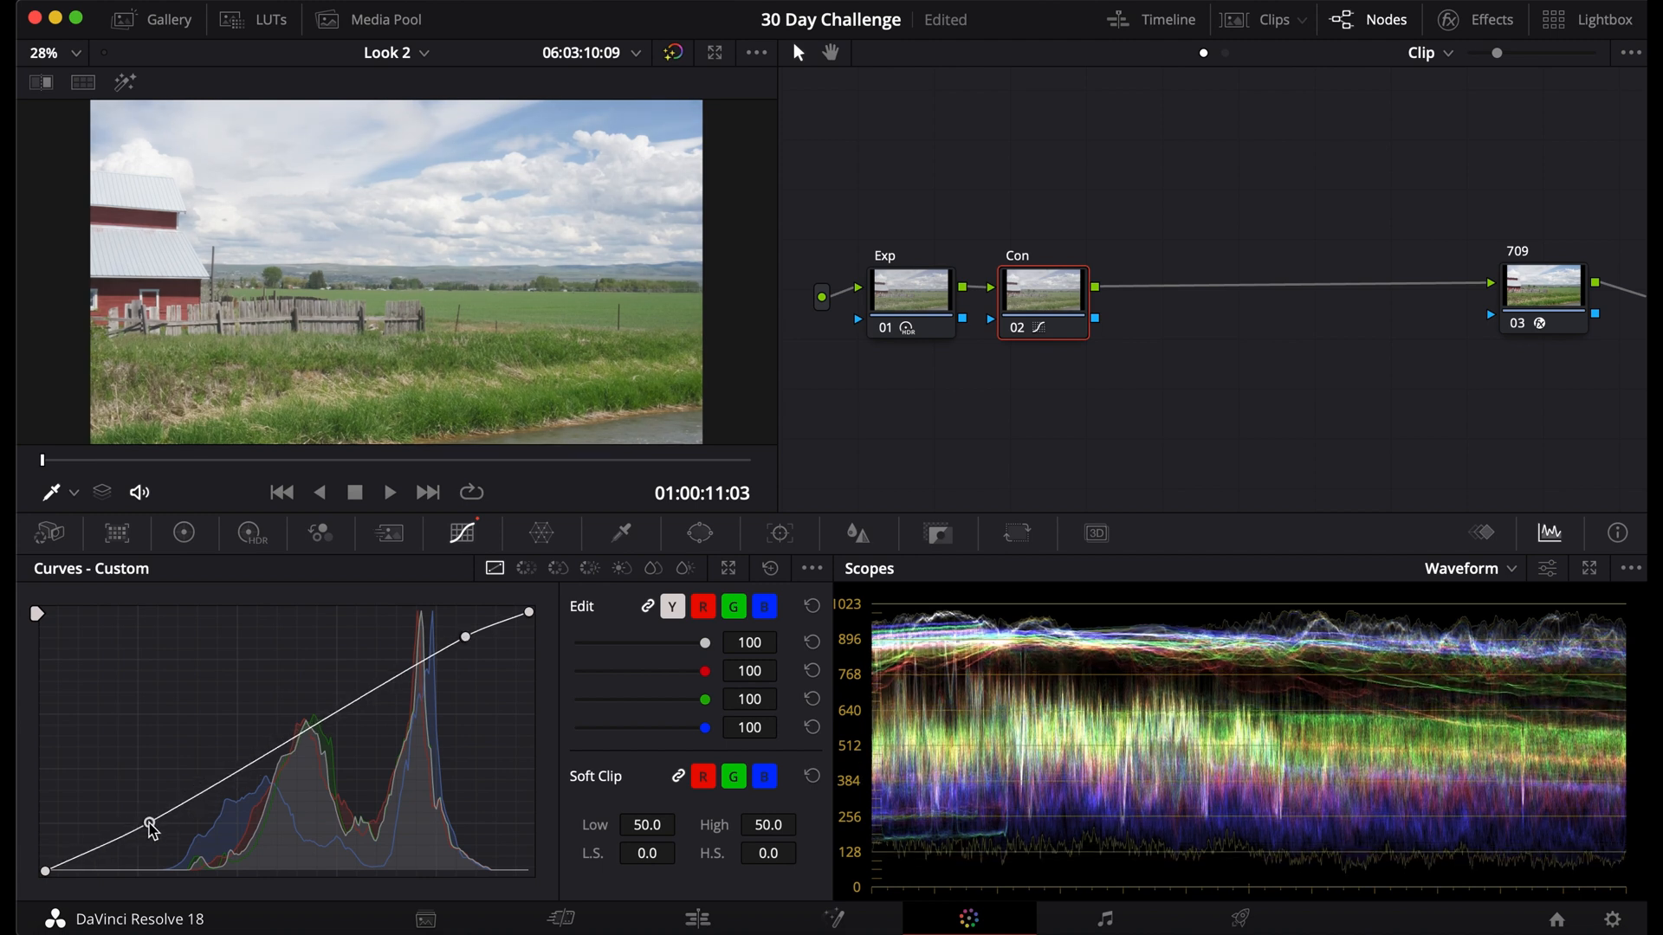
drag(292, 738, 291, 730)
- Add a serial node after Con and label it Sat
key(alt+s)
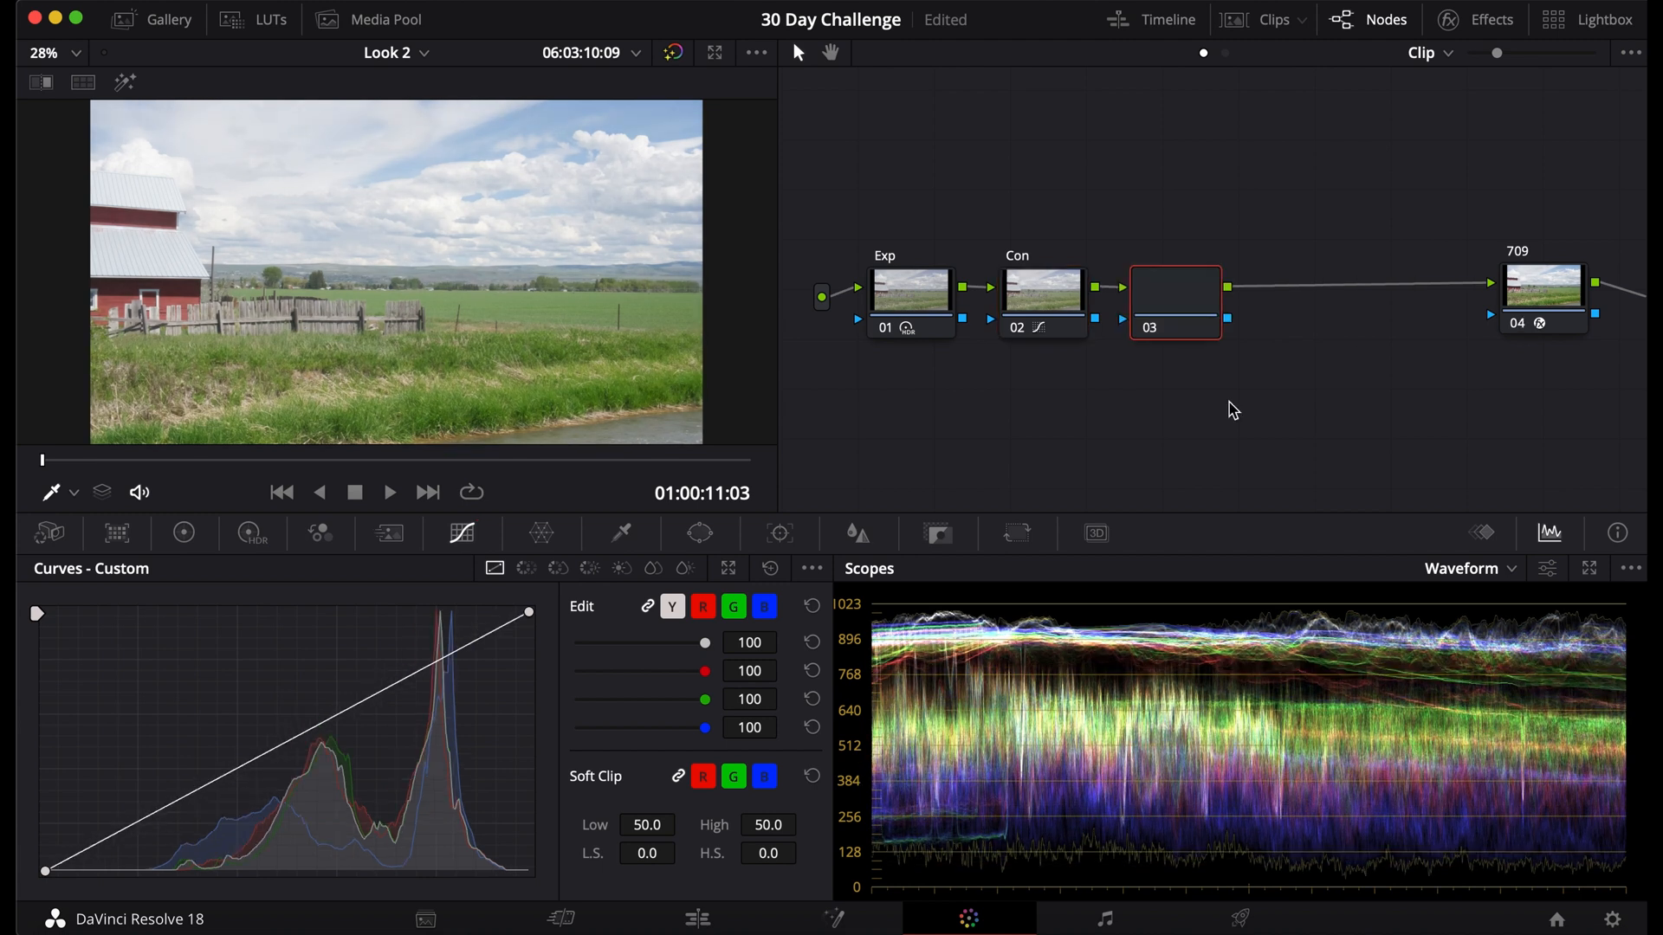
right_click(1204, 294)
click(1246, 336)
text(Sat)
key(Return)
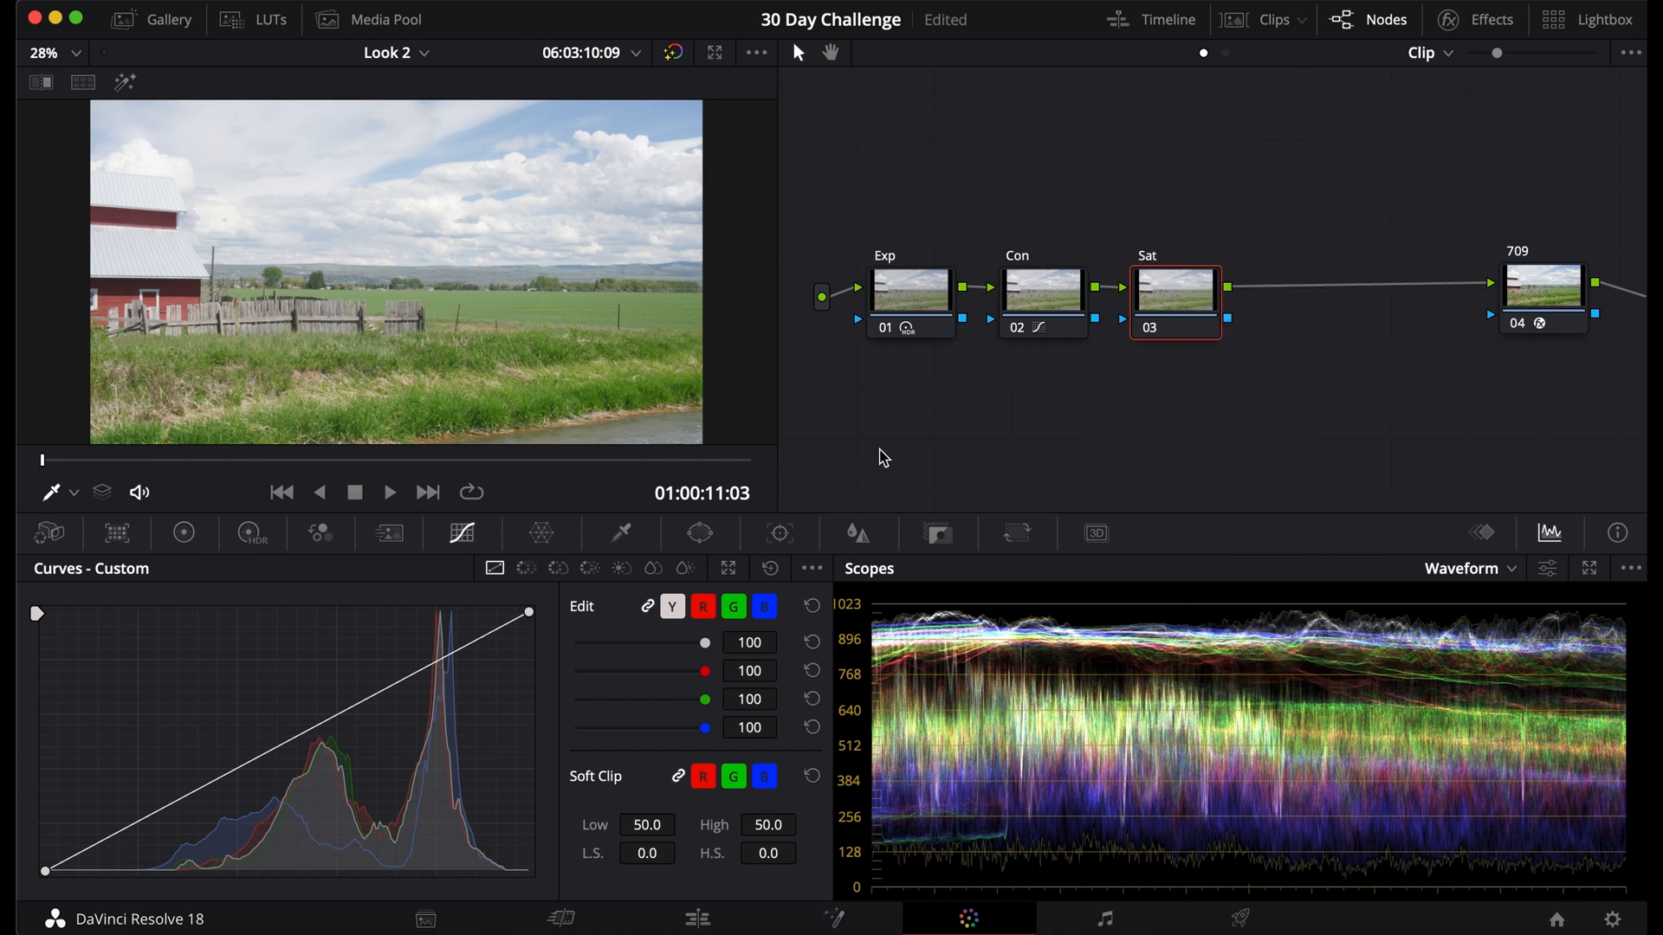
- Set the Sat node's color space to HSV and turn off its channels 1 and 3
right_click(1182, 312)
mouse_move(1239, 630)
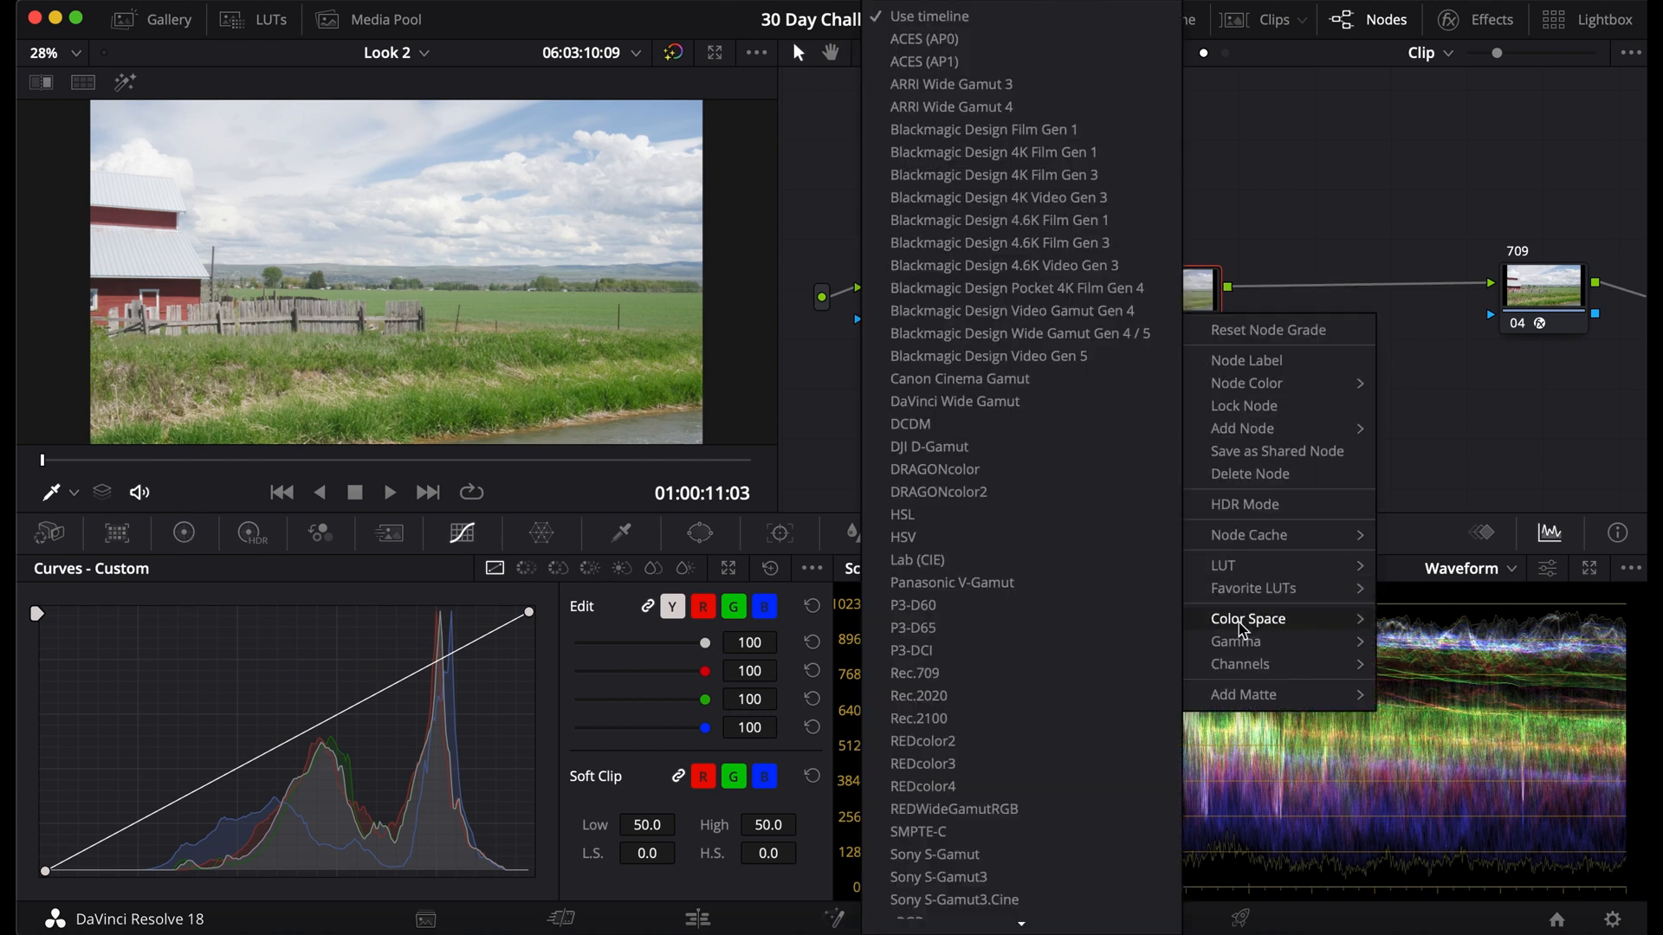
click(1107, 627)
right_click(1179, 310)
mouse_move(1236, 658)
click(1411, 658)
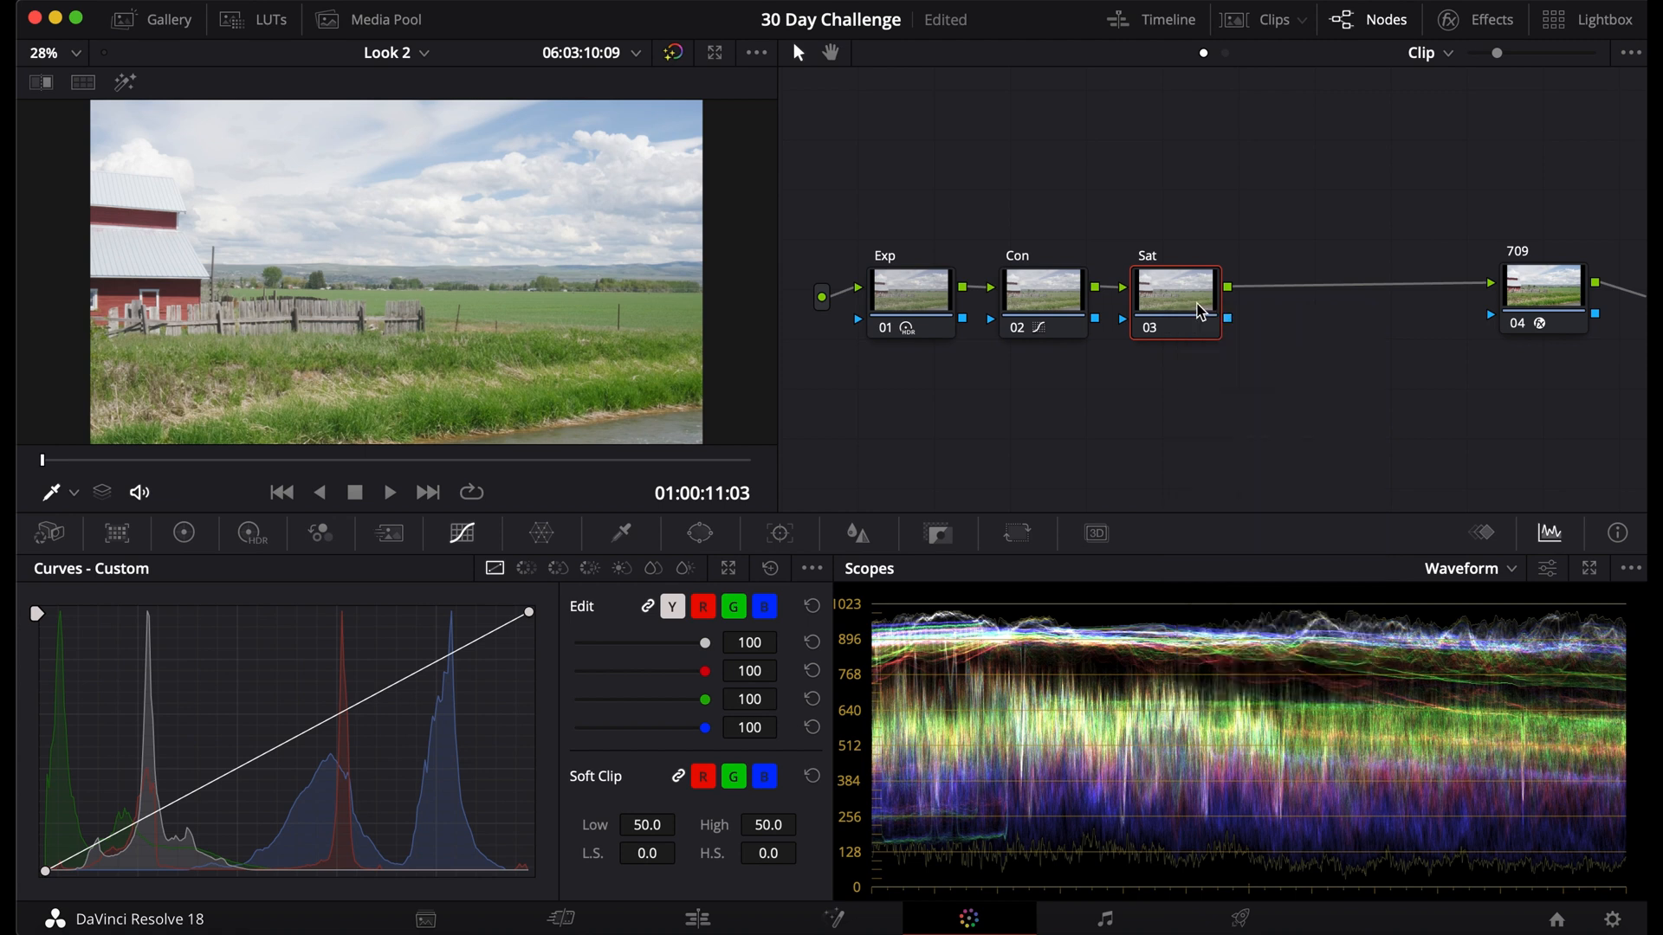
right_click(1180, 308)
click(1411, 704)
- Boost saturation on the Sat node by raising the primaries Gain to 1.39
click(184, 532)
drag(520, 835, 601, 836)
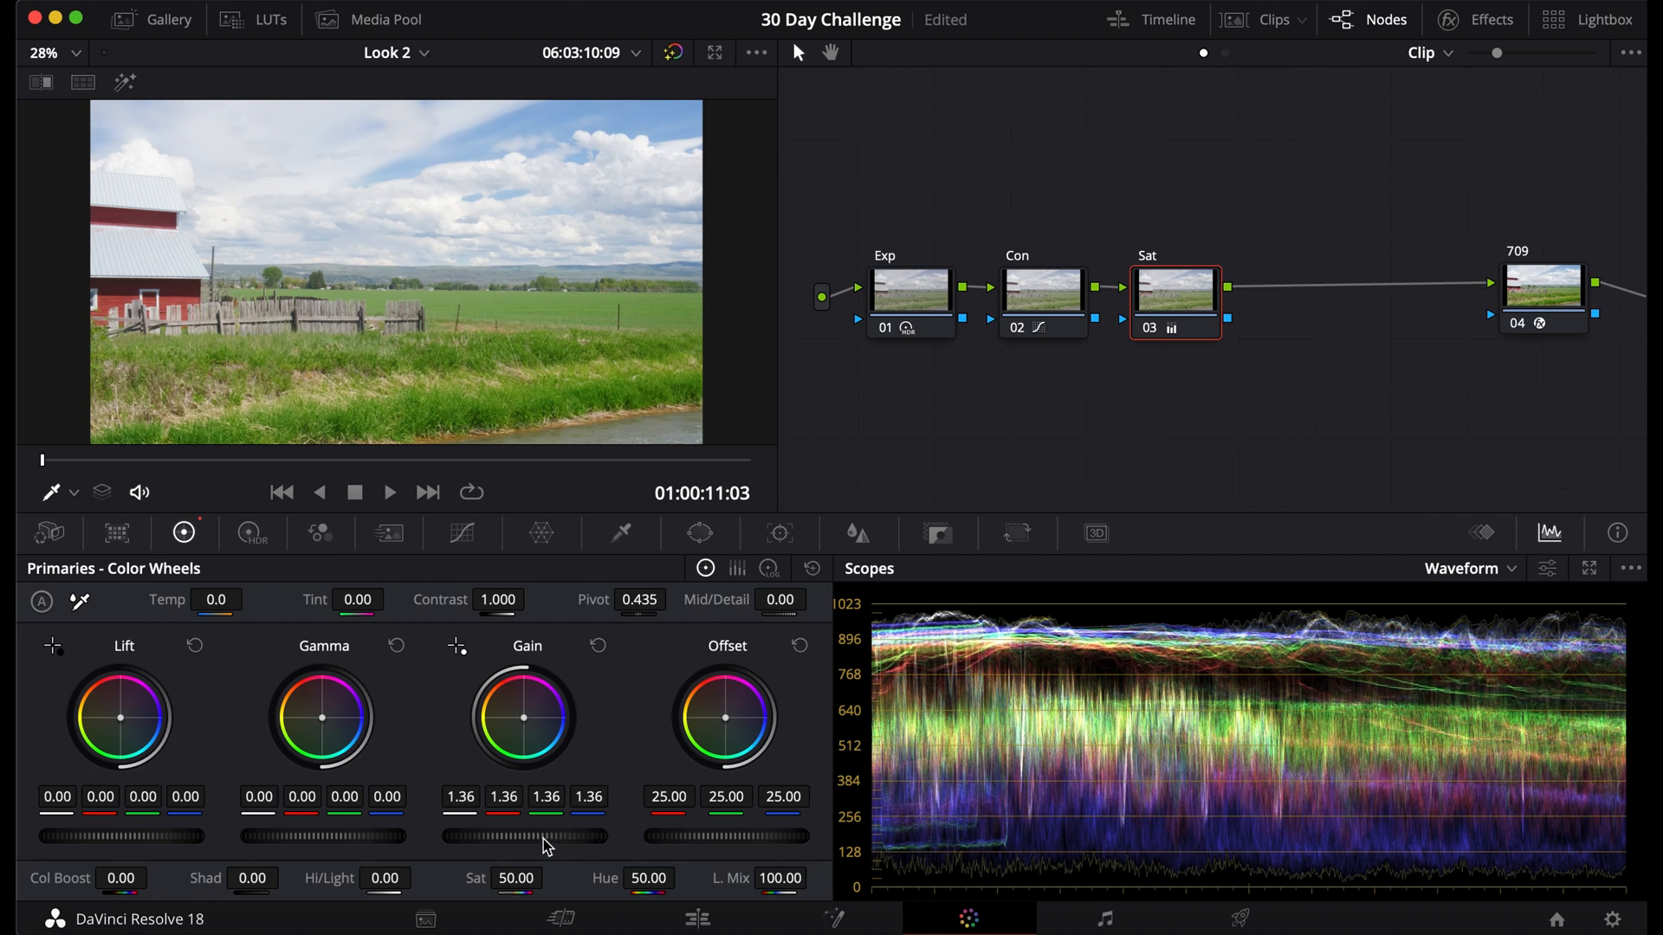
drag(525, 836, 552, 836)
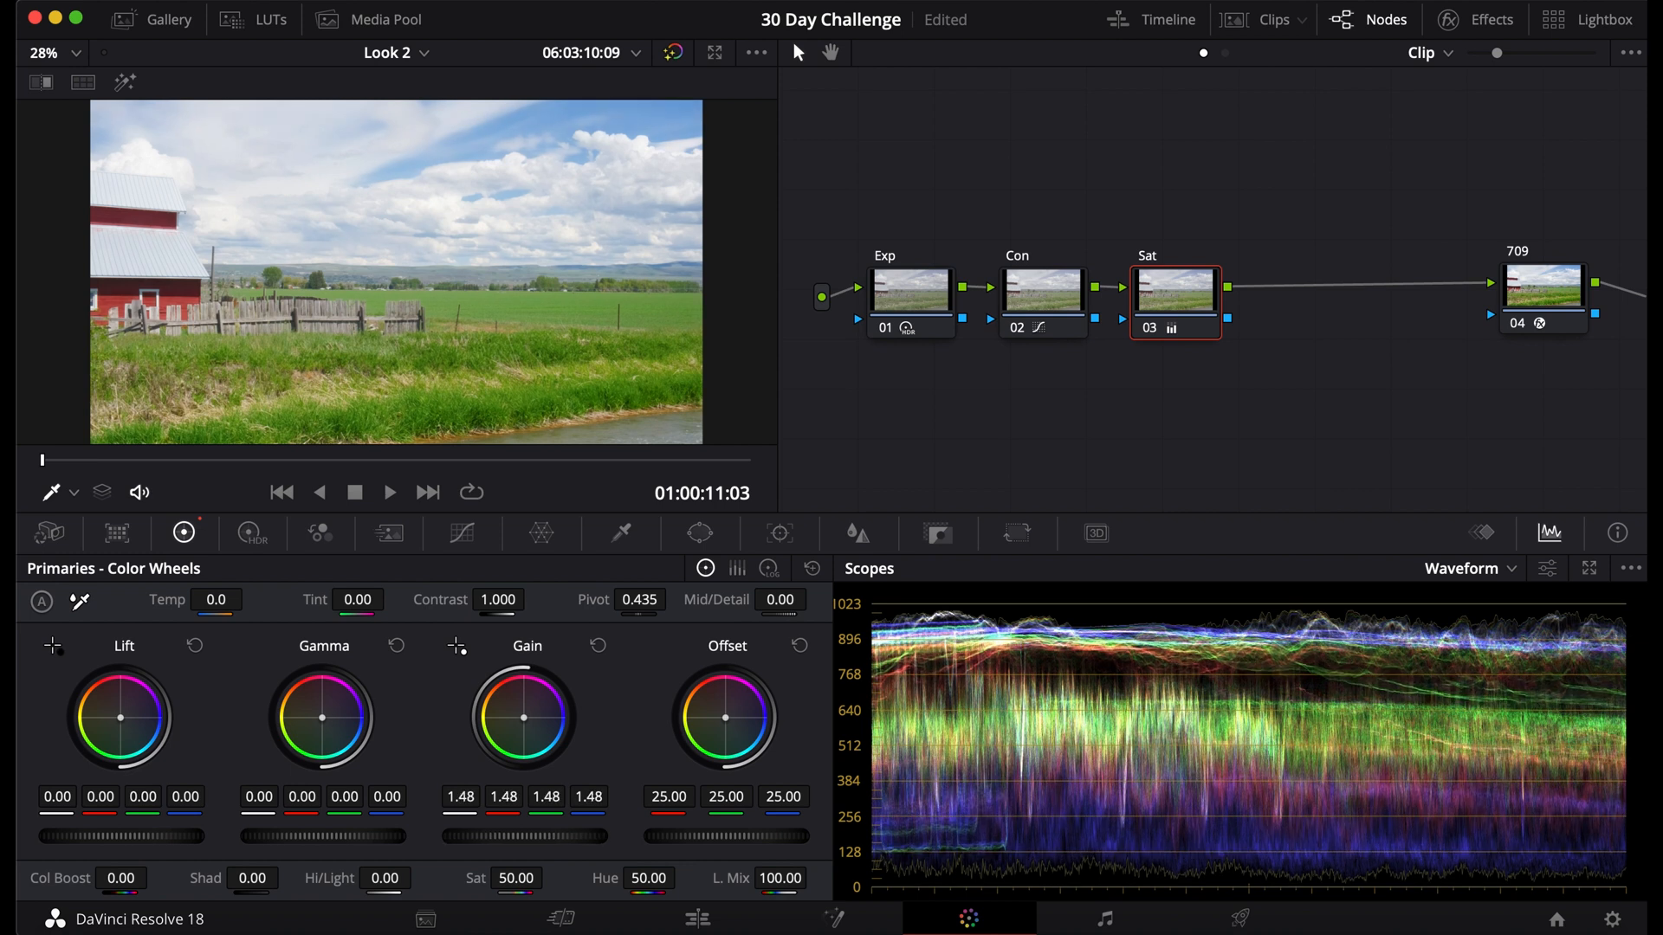
drag(552, 835, 534, 835)
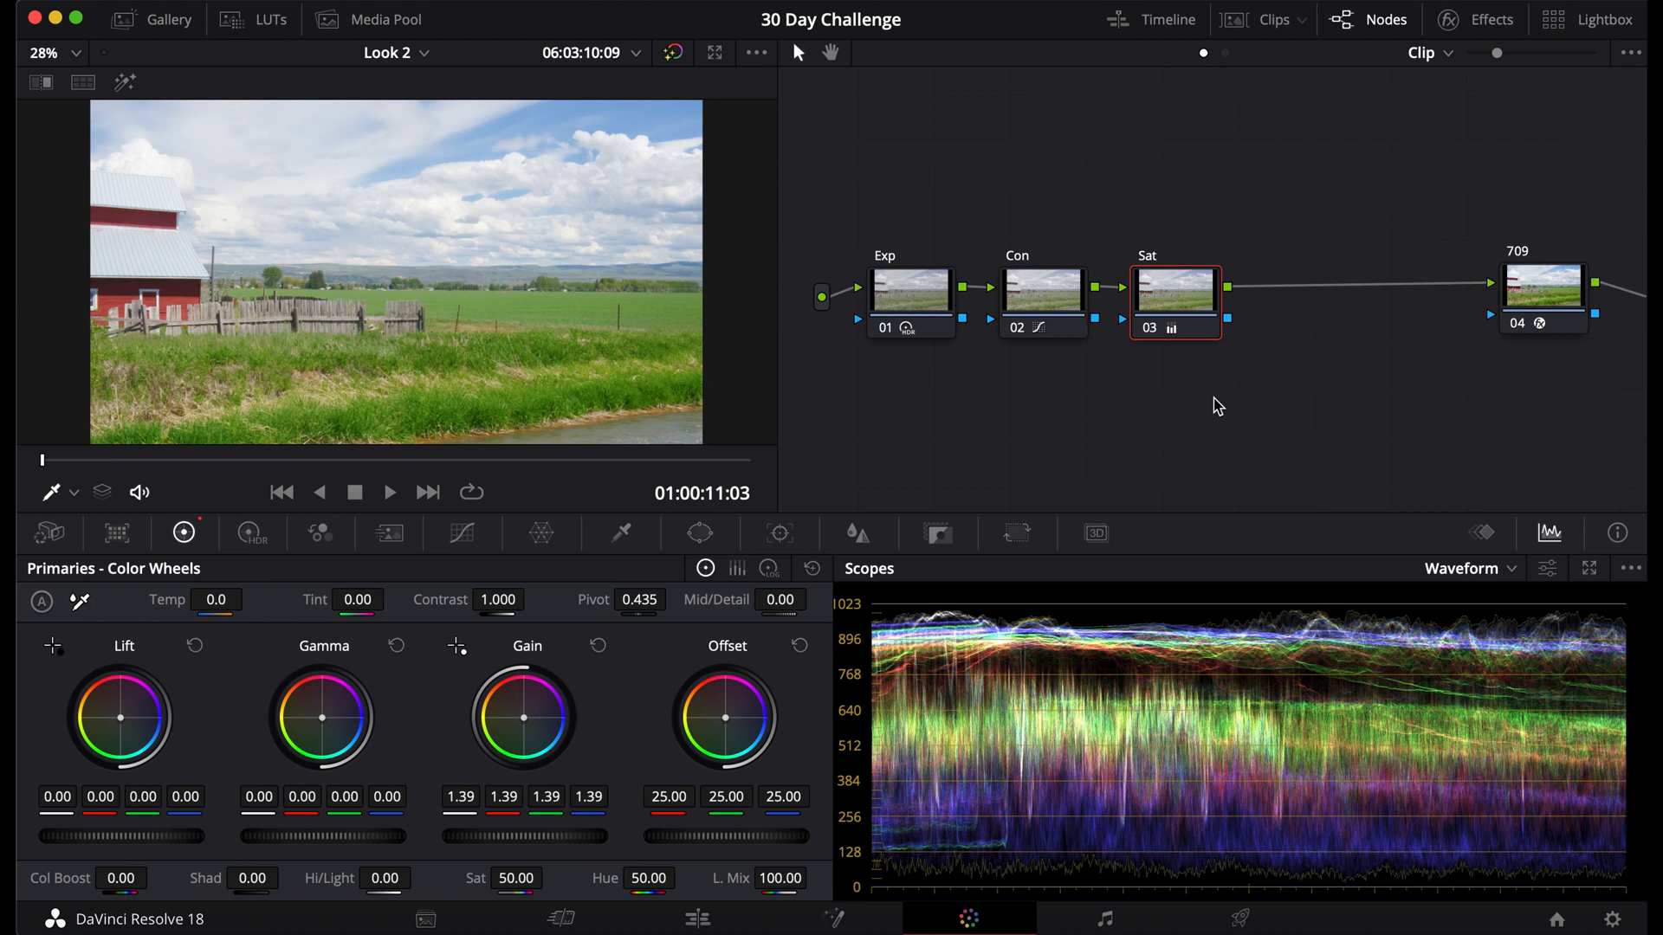
- Add a serial node labelled Hue after Sat, and another node labelled Pl after Exp
key(alt+s)
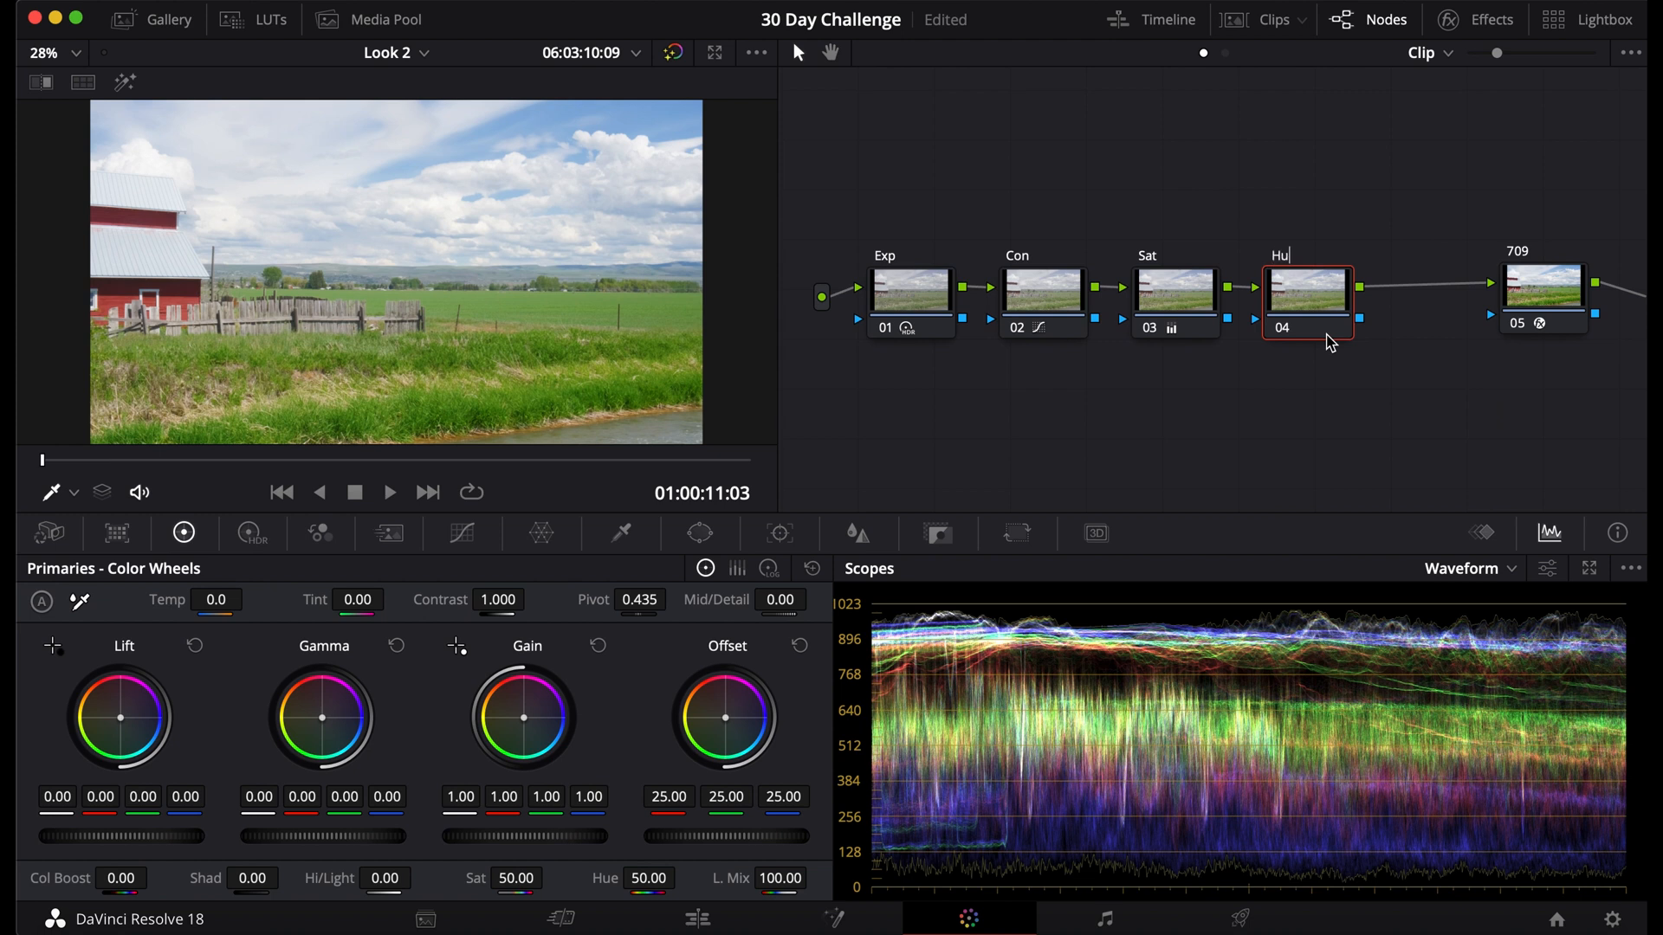
key(alt+s)
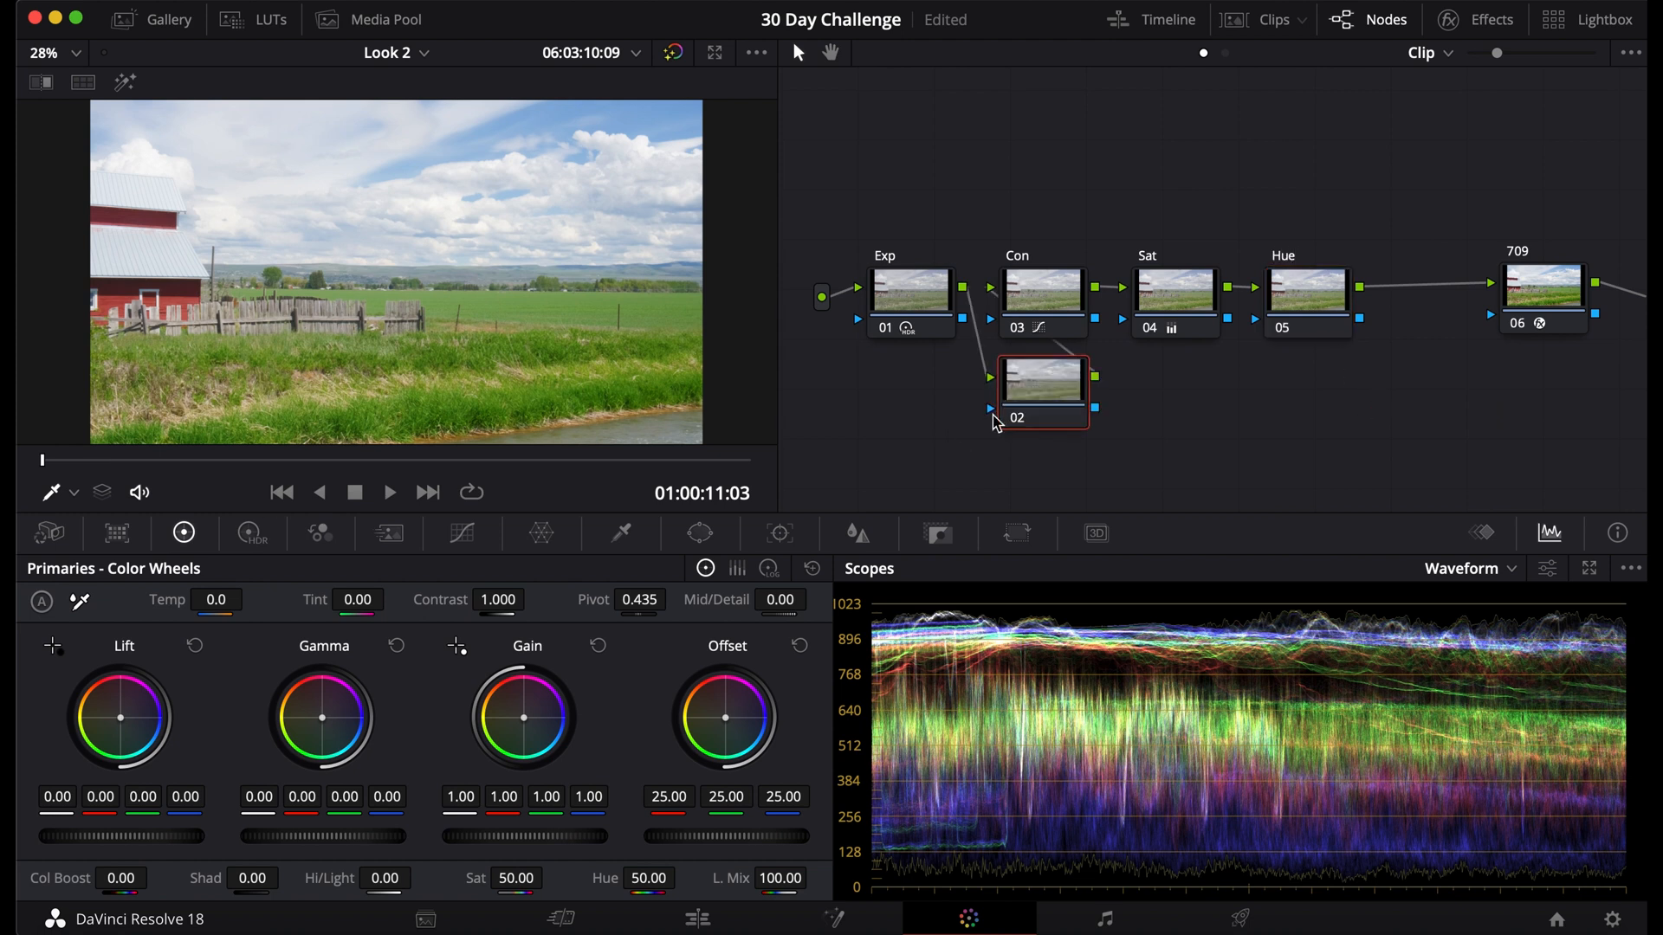
right_click(1028, 384)
click(1068, 431)
text(Pl)
- White balance the Pl node by sampling the weathered fence beside the barn
click(78, 601)
click(181, 326)
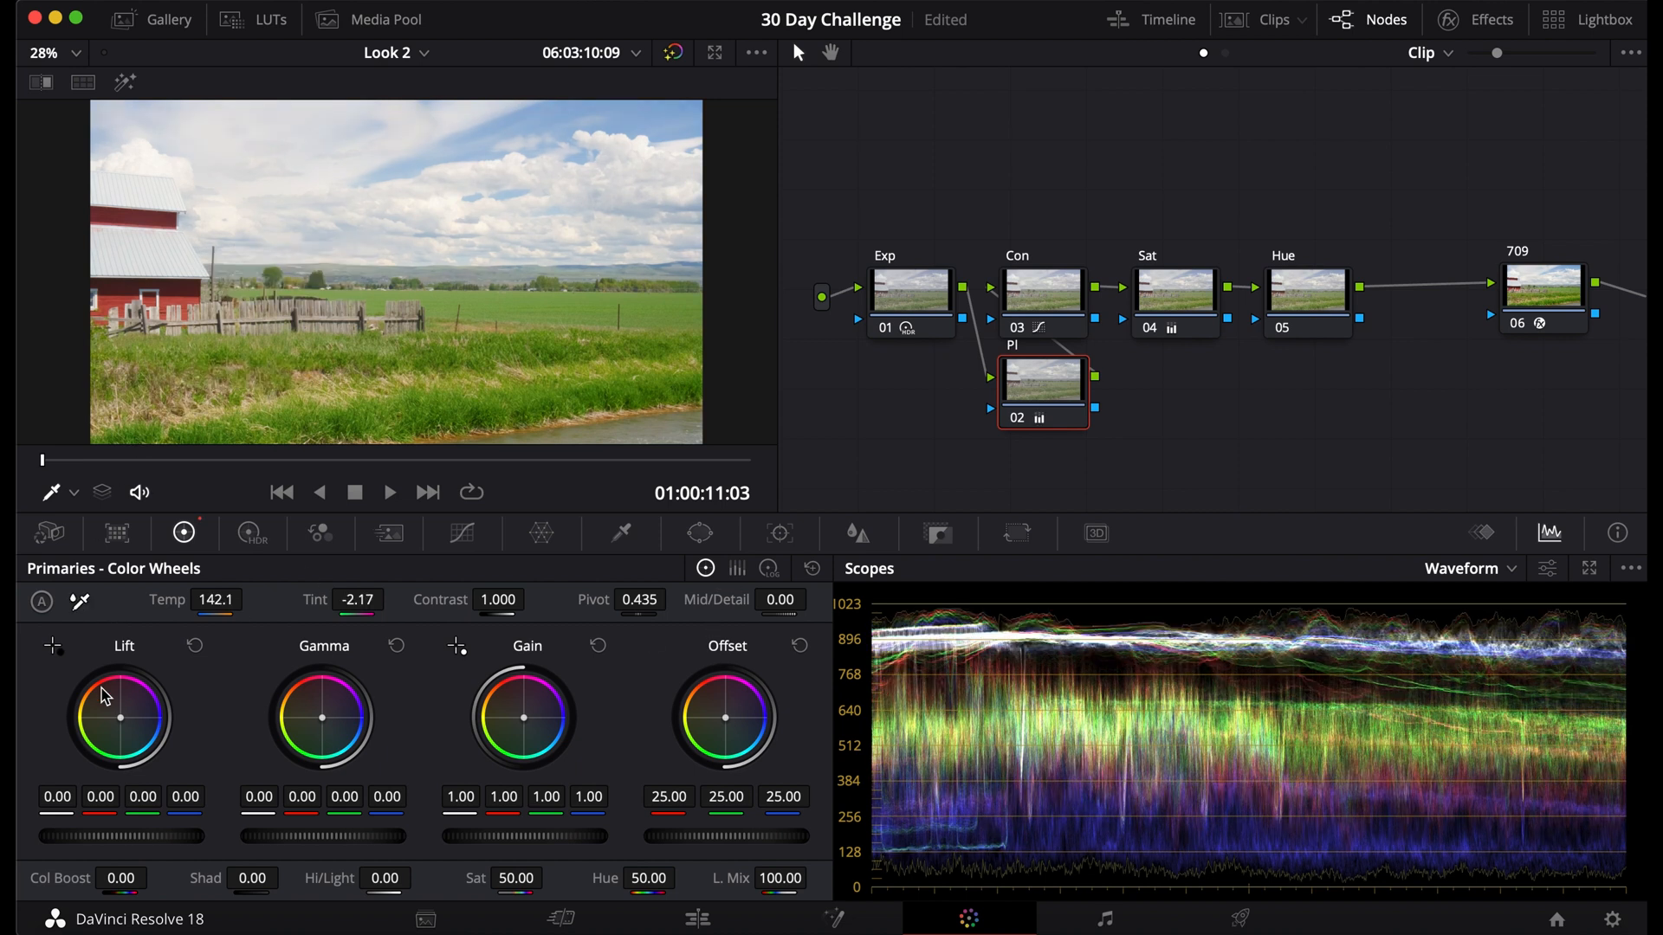
- Resample the white balance from the clouds on the Pl node, and delete that node from the tree
click(515, 159)
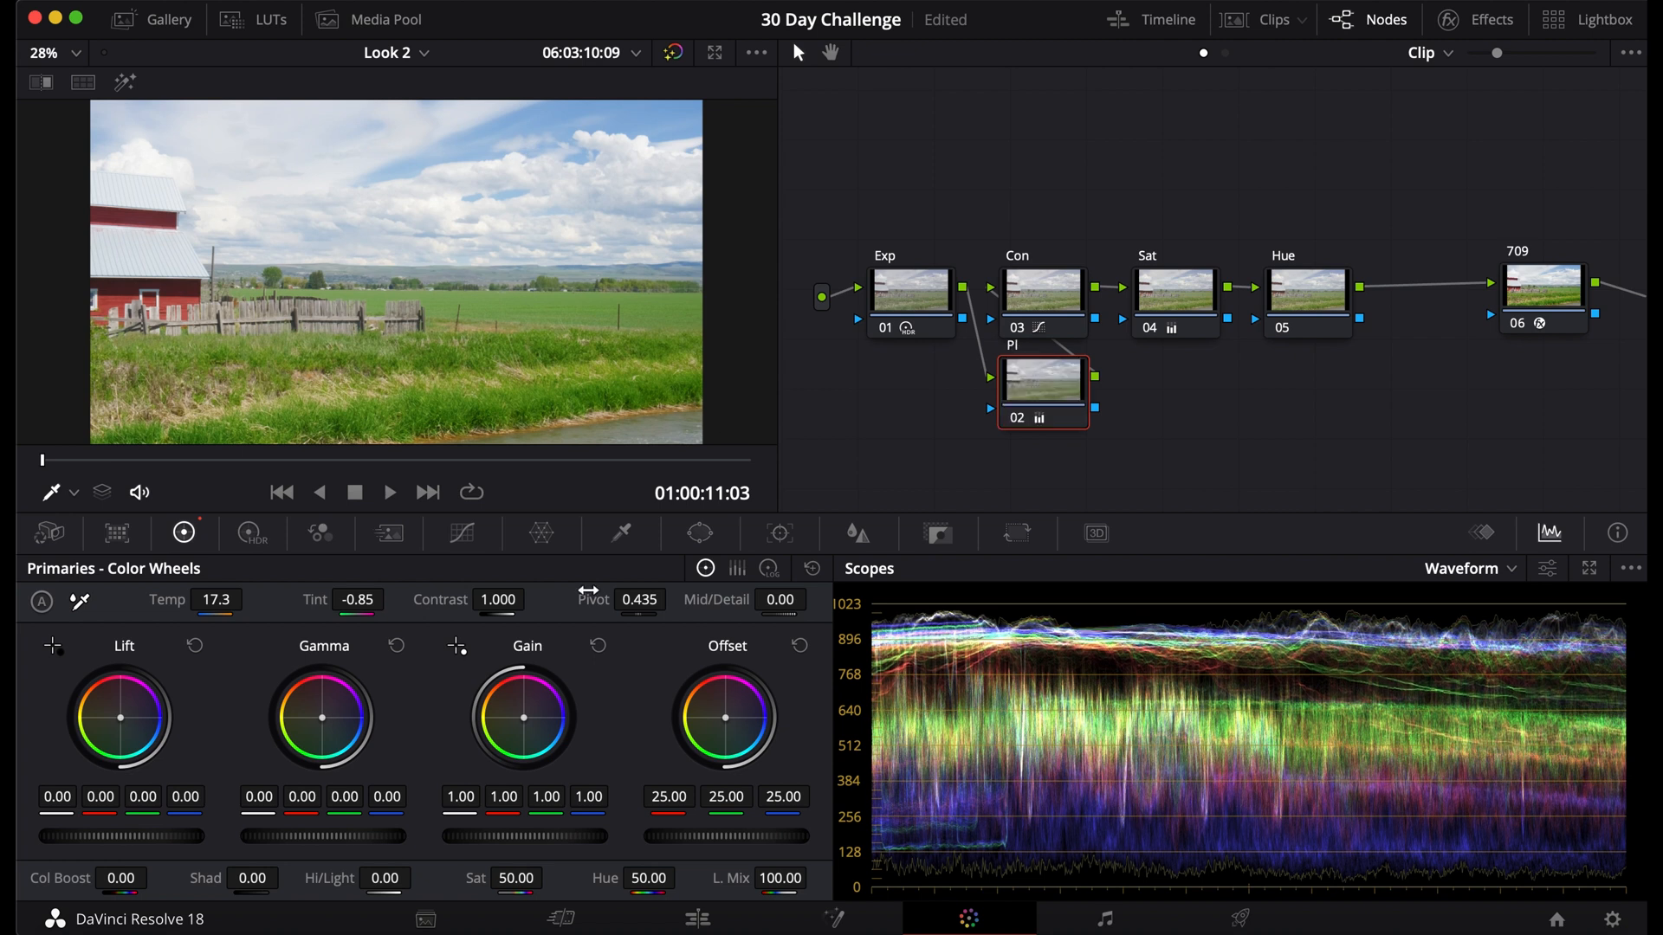
right_click(1032, 387)
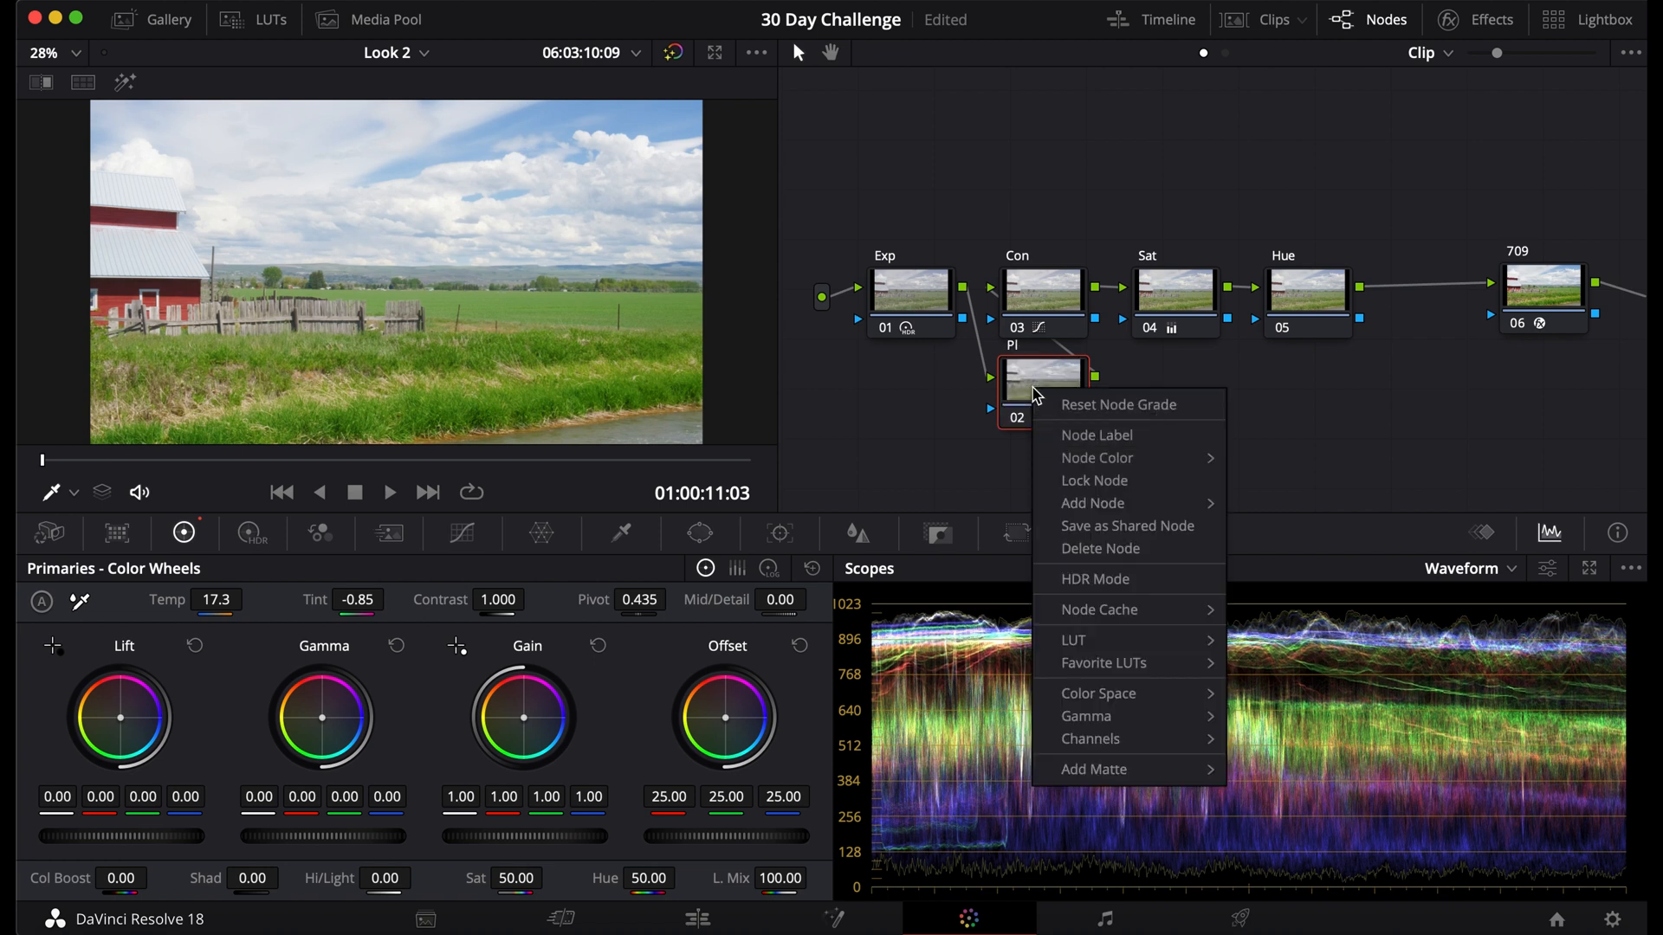
click(1023, 374)
key(Delete)
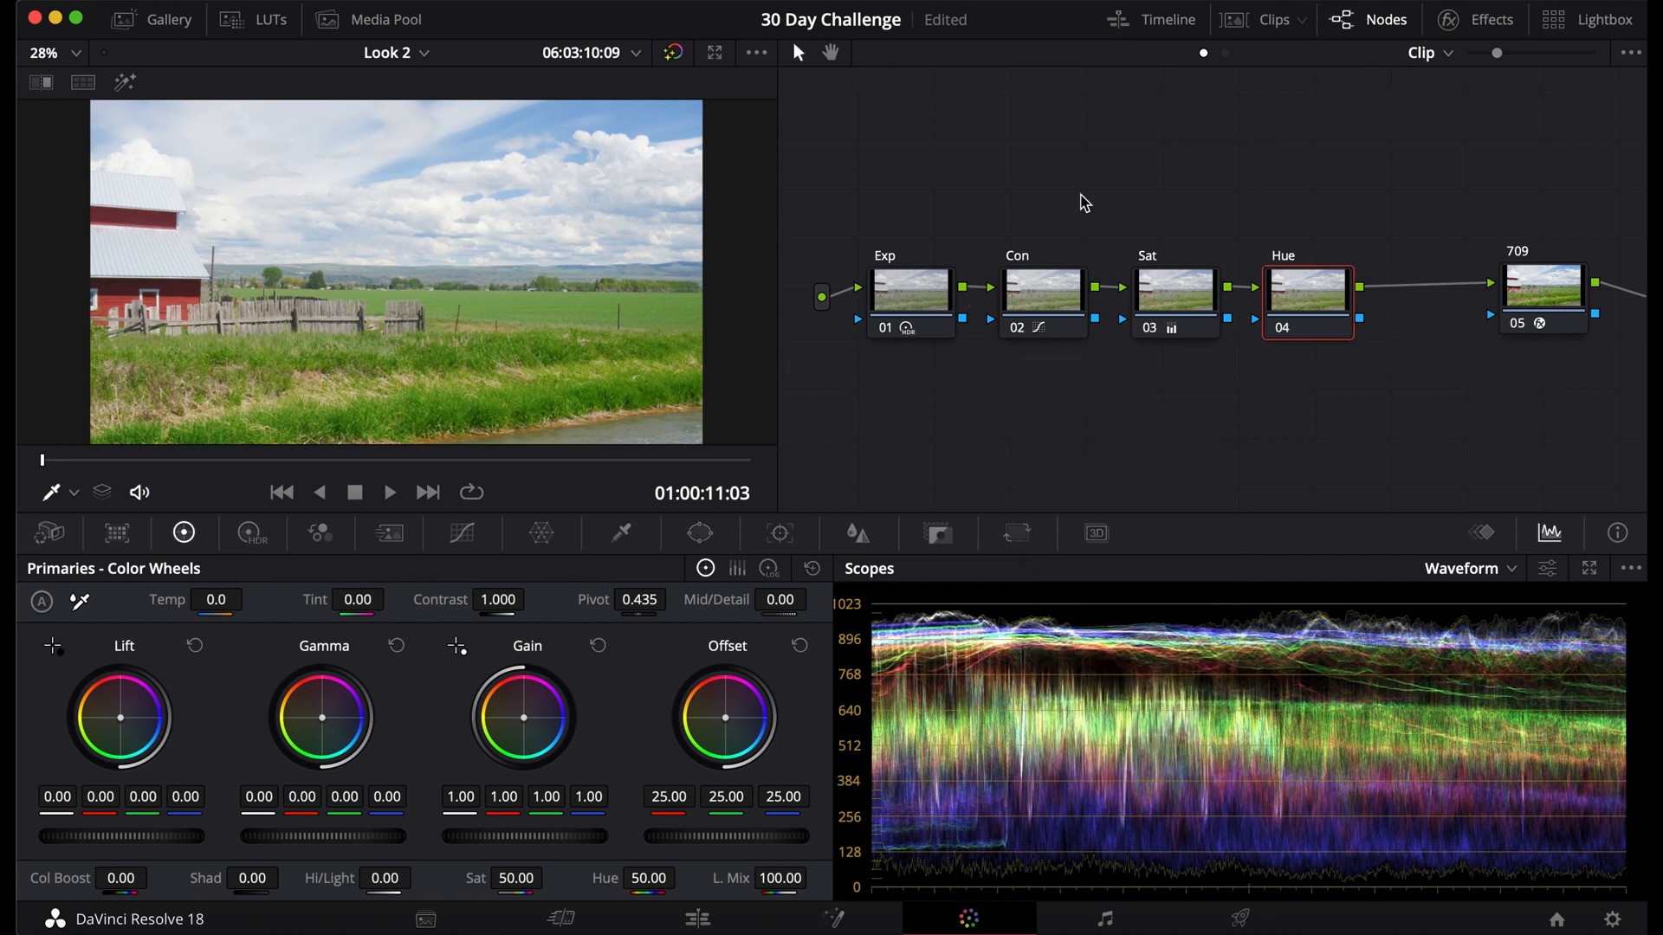
- Show the vectorscope and rotate the greens to about -38.70 on the Hue node's Hue Vs Hue curve
click(1477, 568)
click(1477, 656)
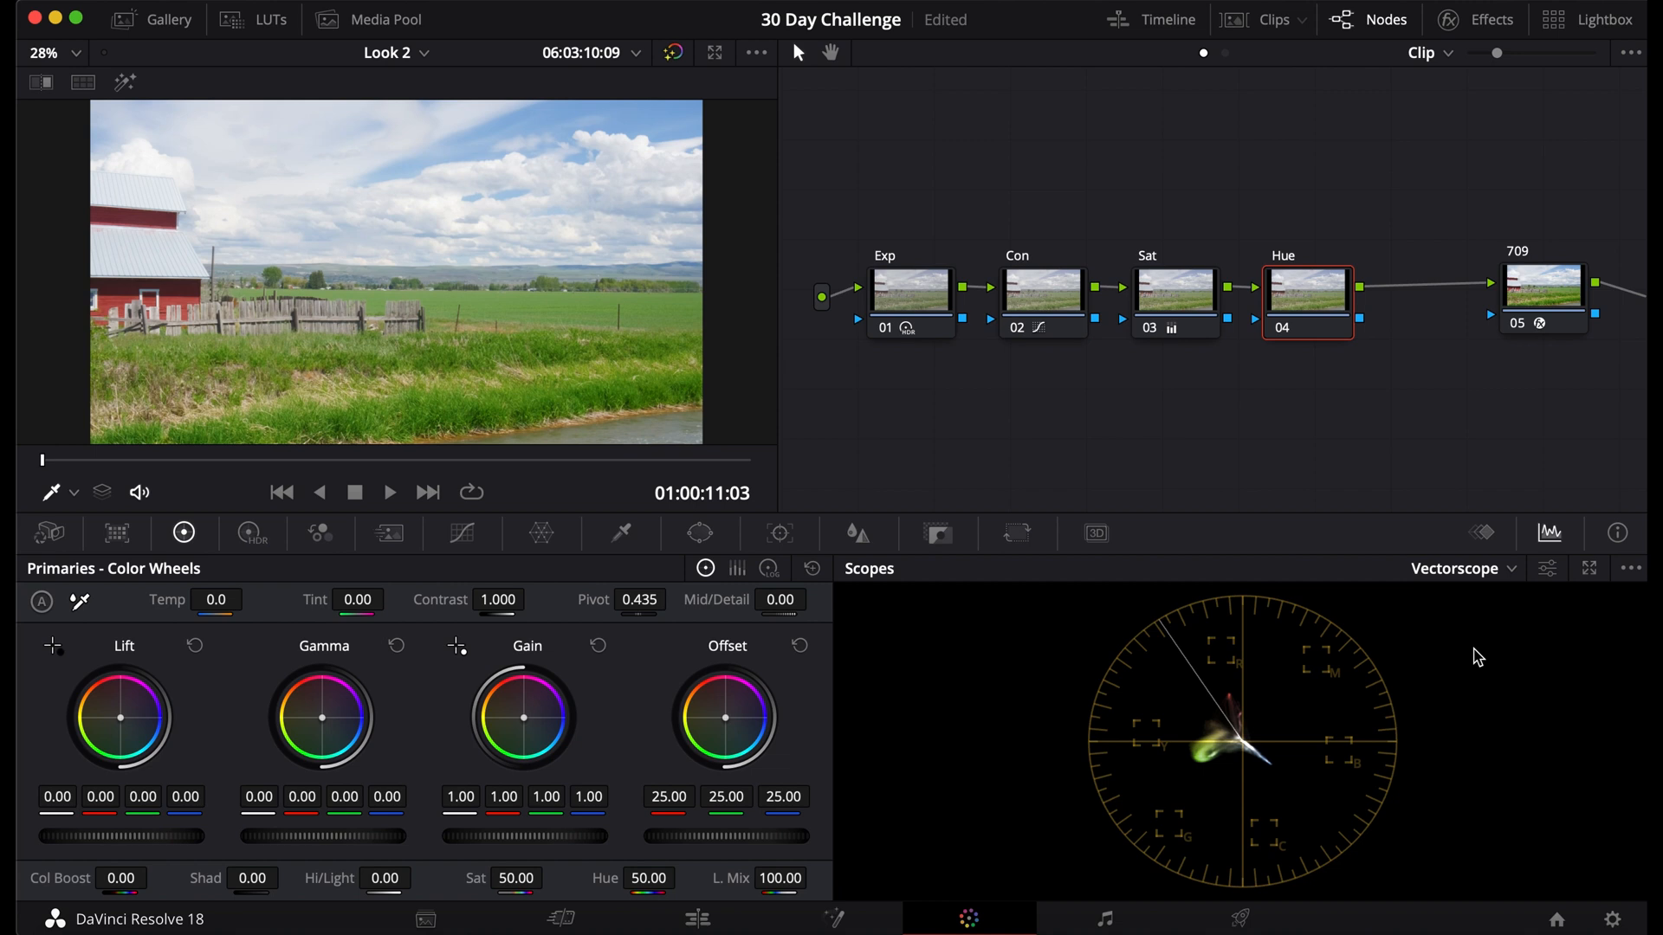
click(461, 533)
click(525, 568)
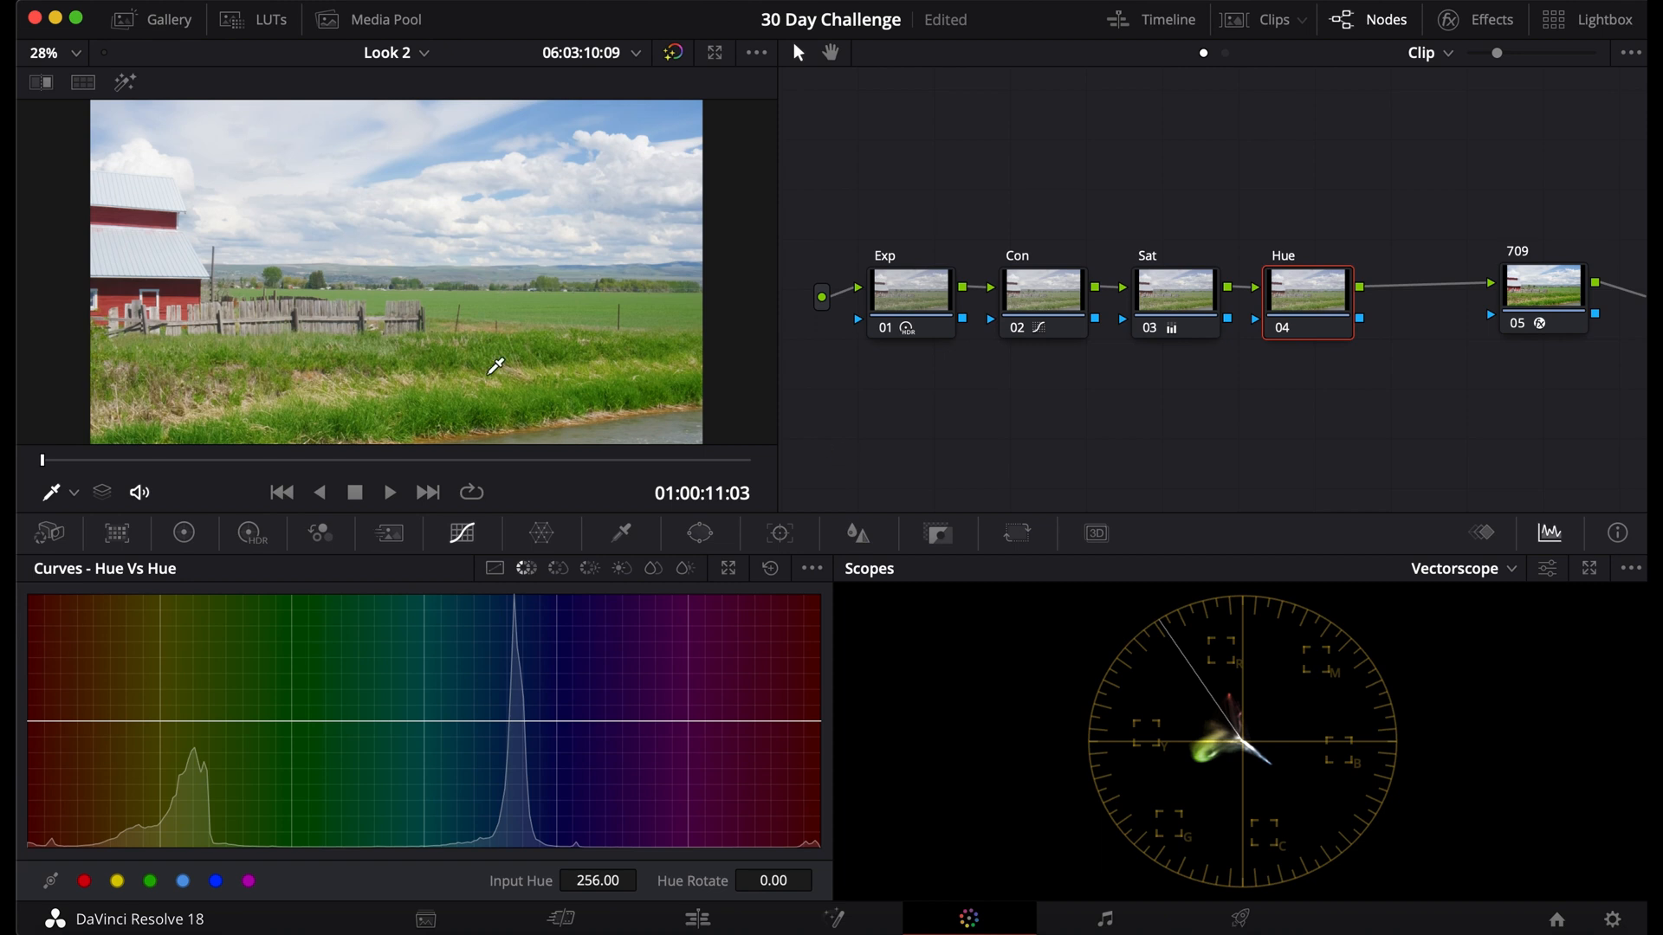
click(150, 881)
drag(692, 880, 647, 881)
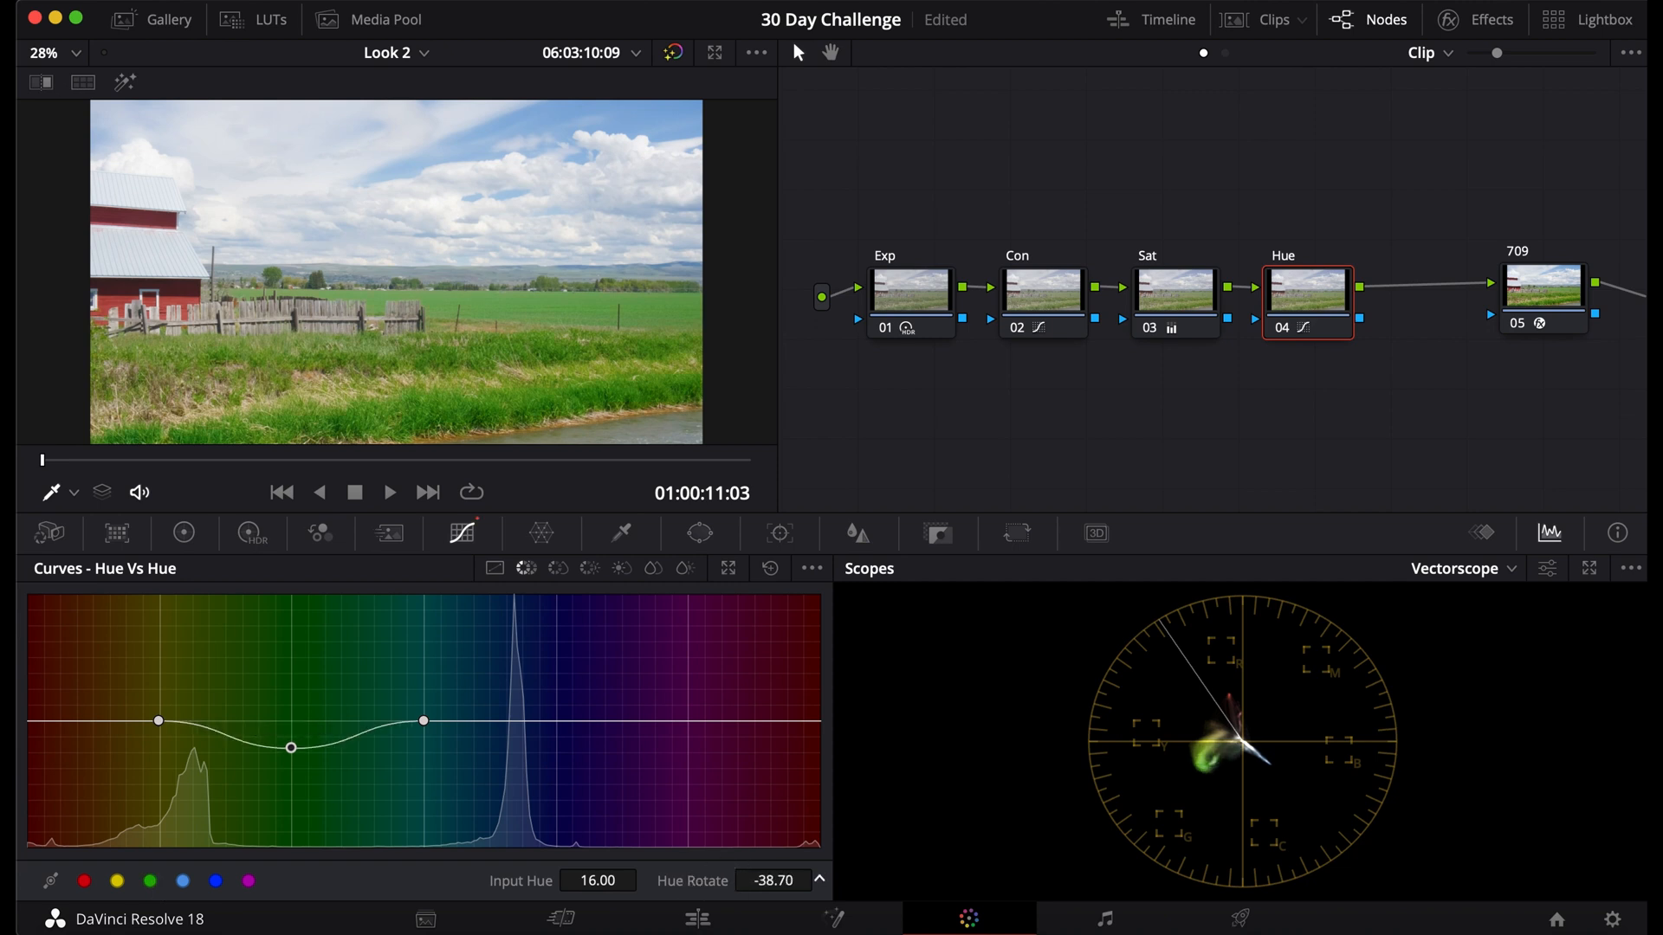
drag(773, 880, 768, 879)
- Add red and blue points to the Hue Vs Hue curve and set each one's hue rotation to 2.00
click(84, 880)
drag(761, 881, 764, 881)
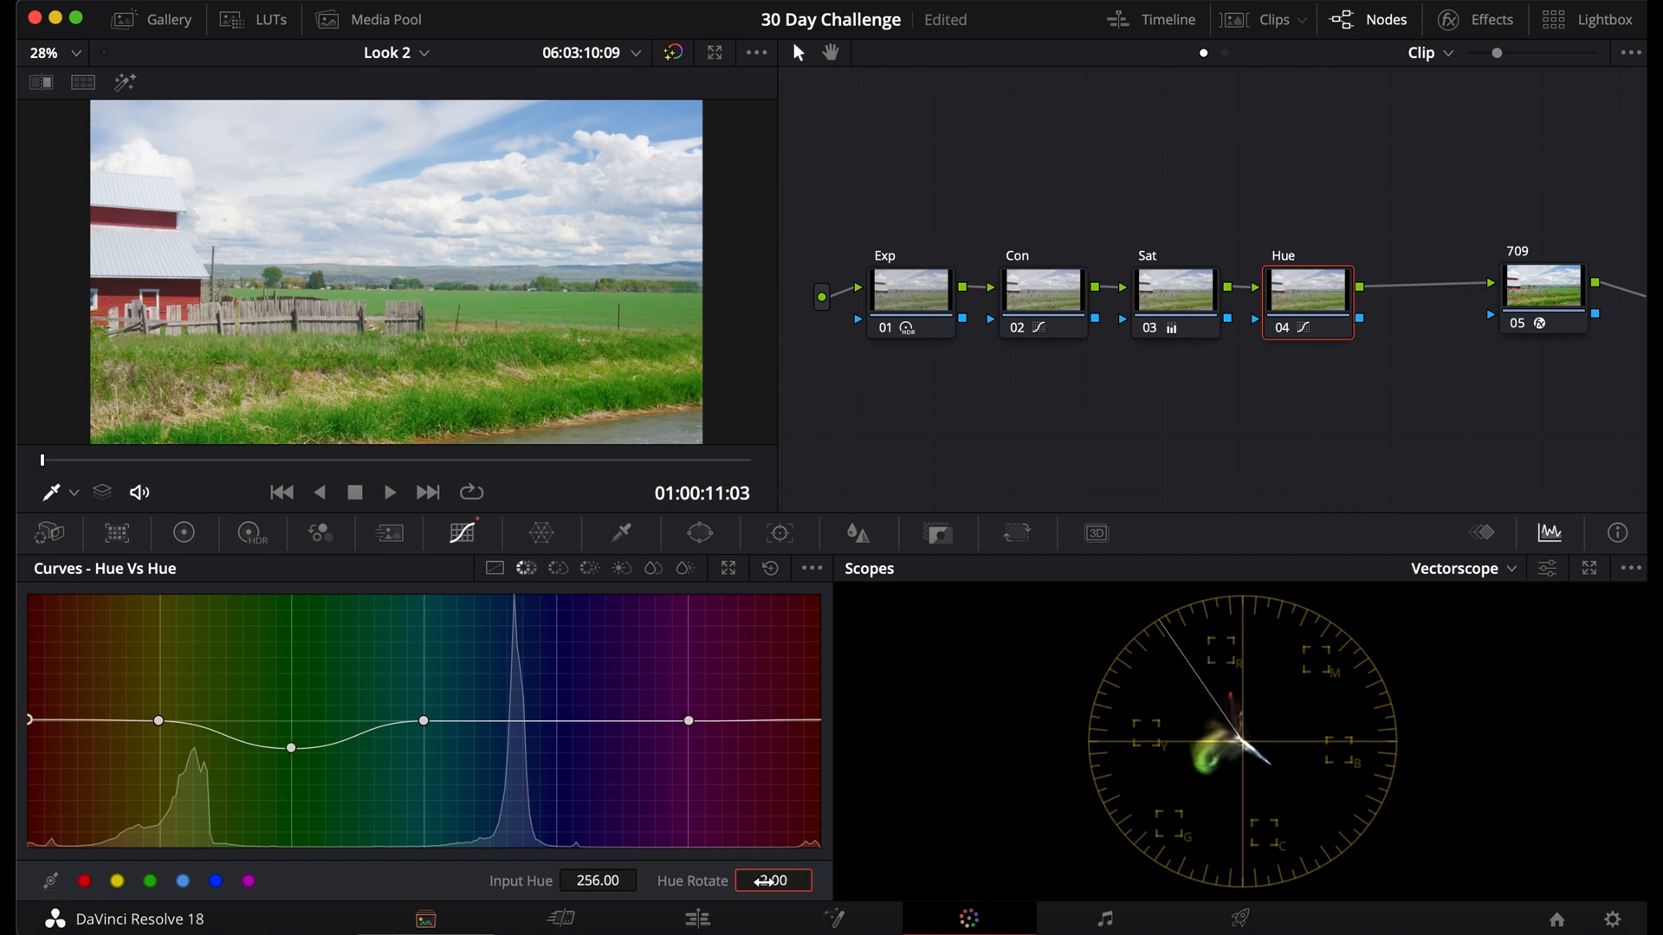
click(216, 879)
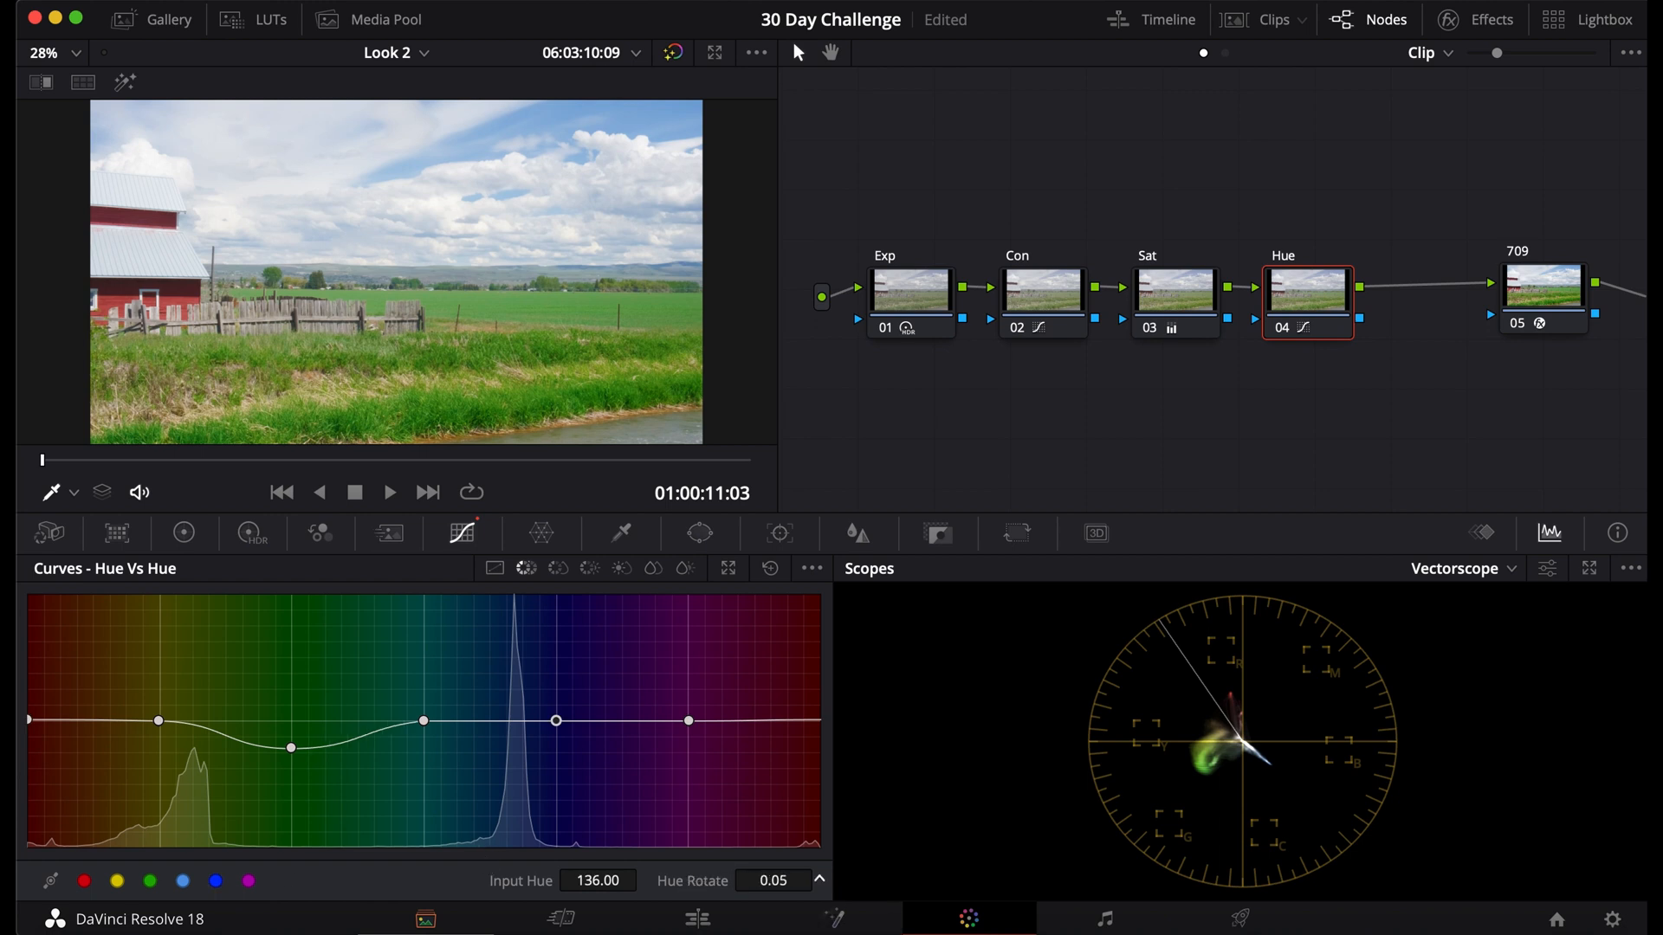
drag(774, 881, 773, 877)
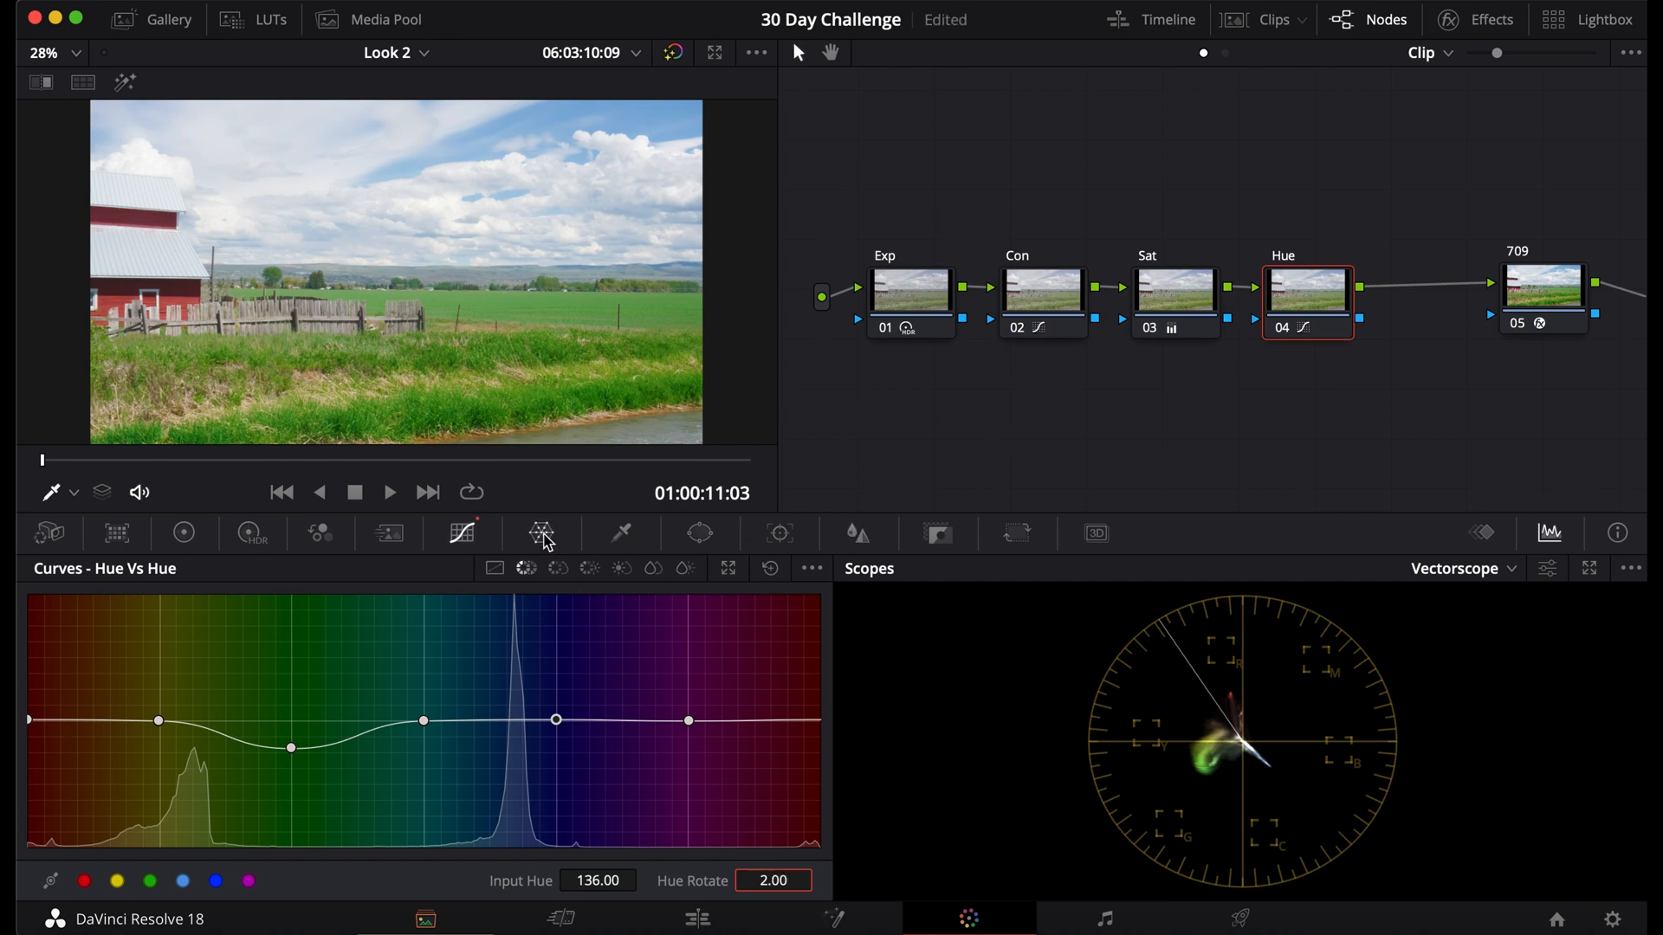
- On the Hue node's Hue Vs Sat curve, raise the green saturation to about 1.33 and the yellow to about 1.12
click(557, 568)
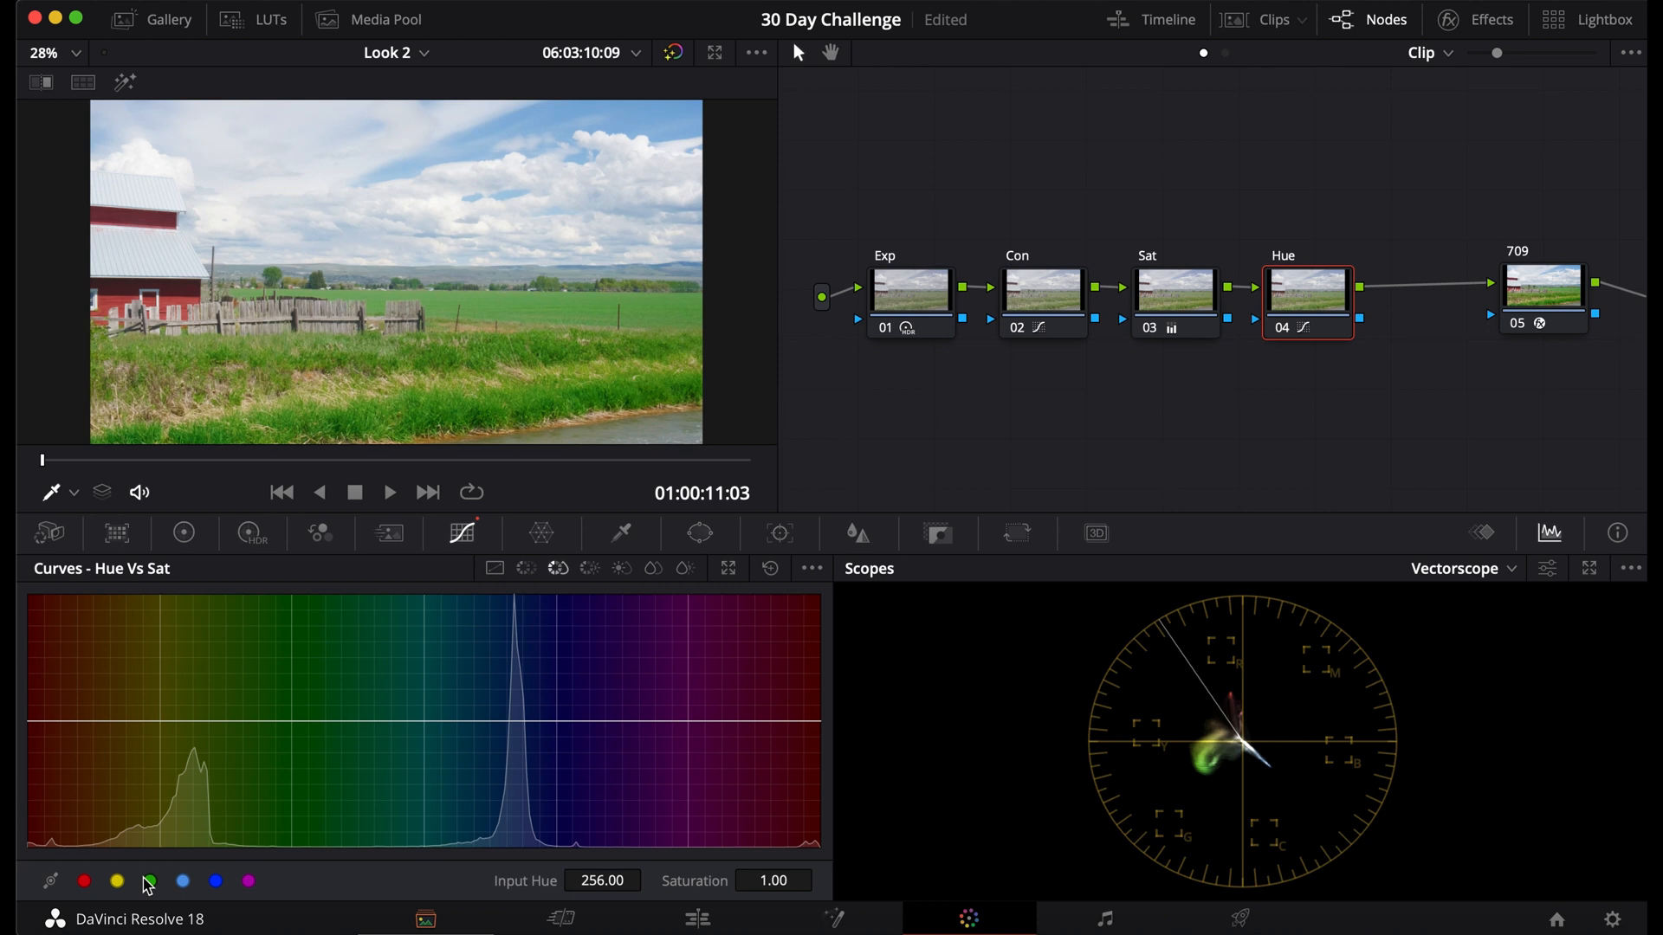
click(149, 880)
drag(291, 721, 291, 678)
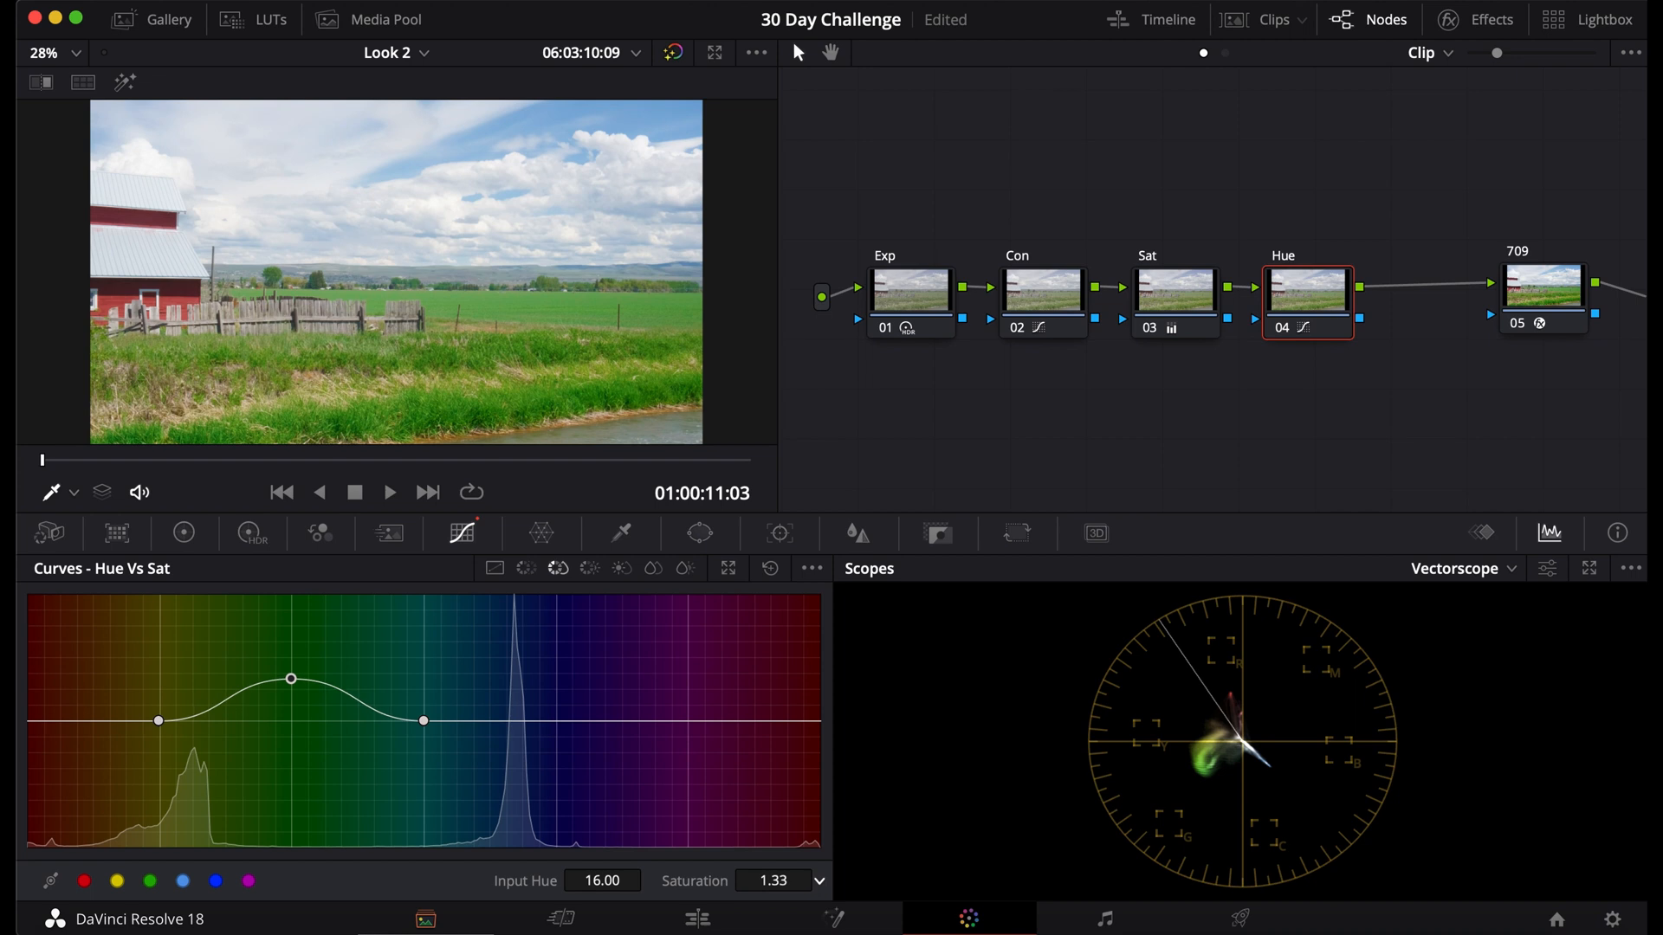
click(117, 881)
mouse_move(159, 721)
mouse_down()
mouse_move(158, 660)
mouse_move(158, 705)
mouse_up()
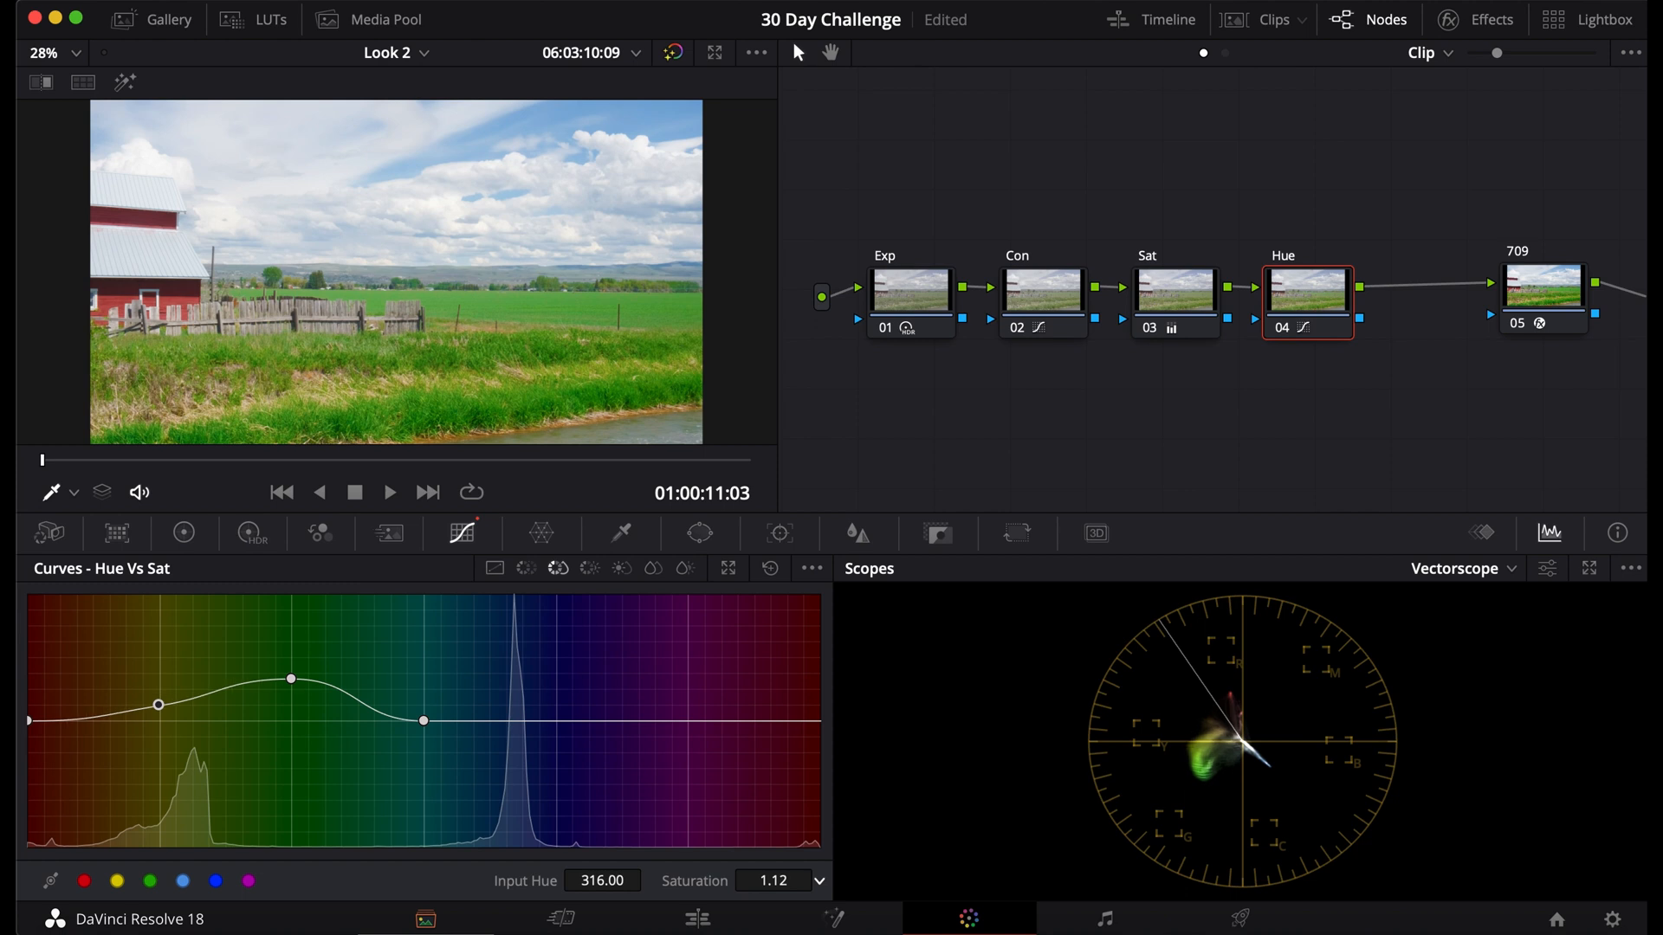
- Raise the red point slightly and the blue point to about 1.36 on the Hue Vs Sat curve
click(84, 881)
drag(28, 721, 29, 708)
click(215, 881)
drag(556, 721, 556, 672)
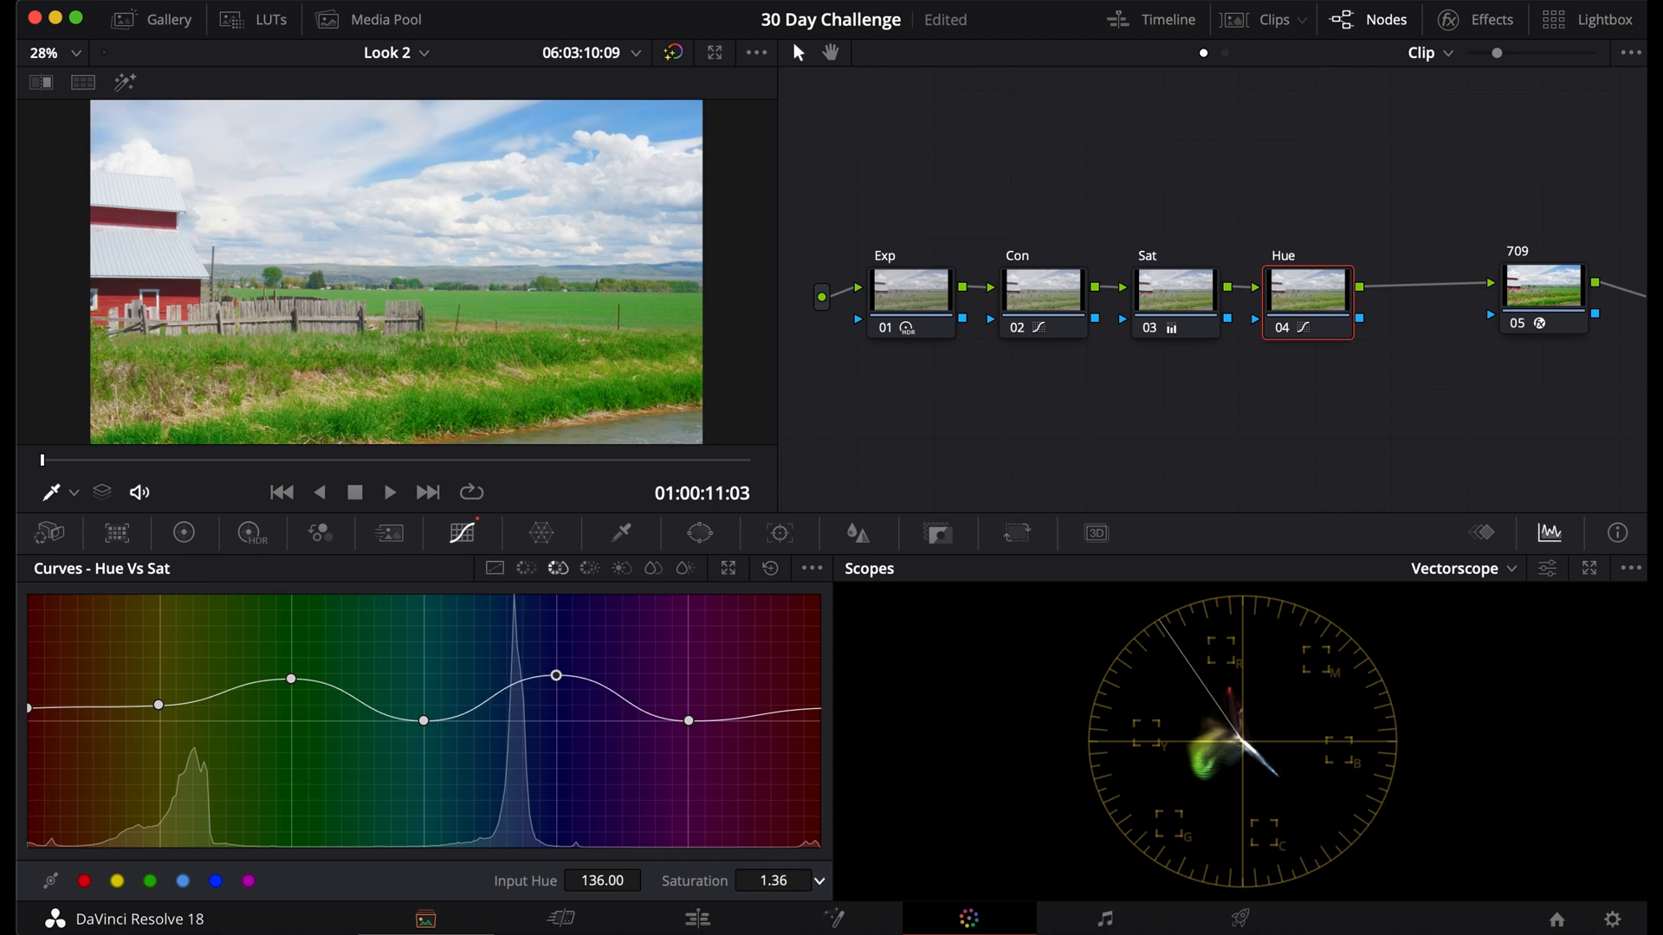
- Raise the saturation of the cyan point to about 1.21 and the magenta point to about 1.12
drag(423, 720, 423, 699)
drag(680, 883, 684, 883)
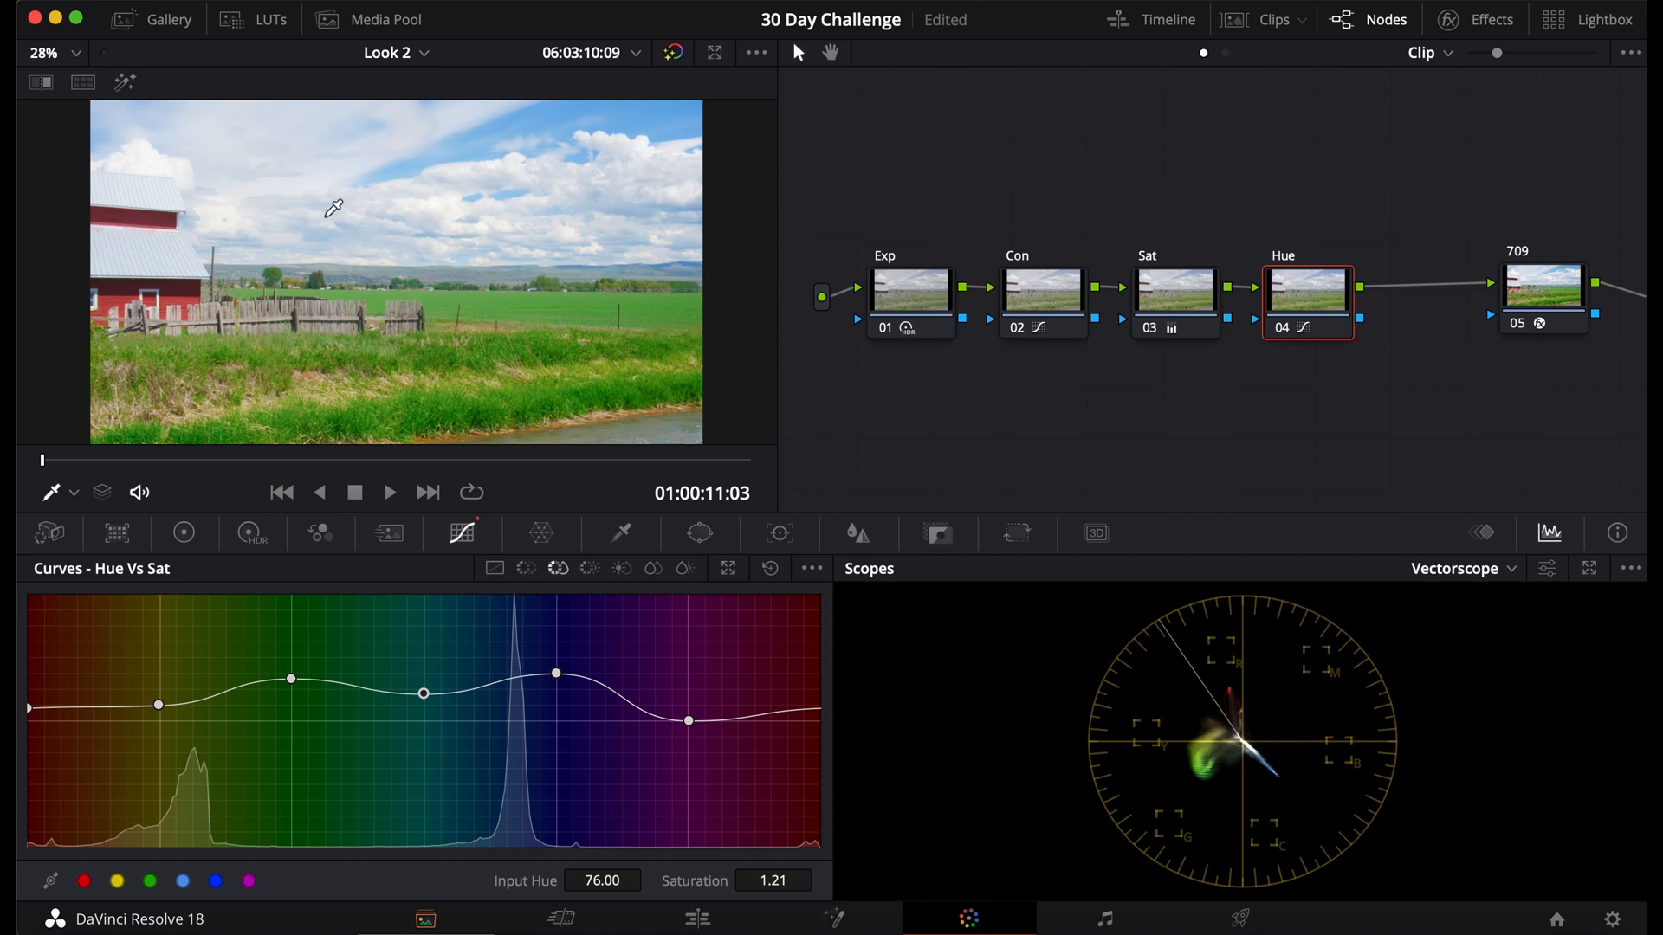
mouse_move(689, 721)
mouse_down()
mouse_move(688, 690)
mouse_move(689, 706)
mouse_up()
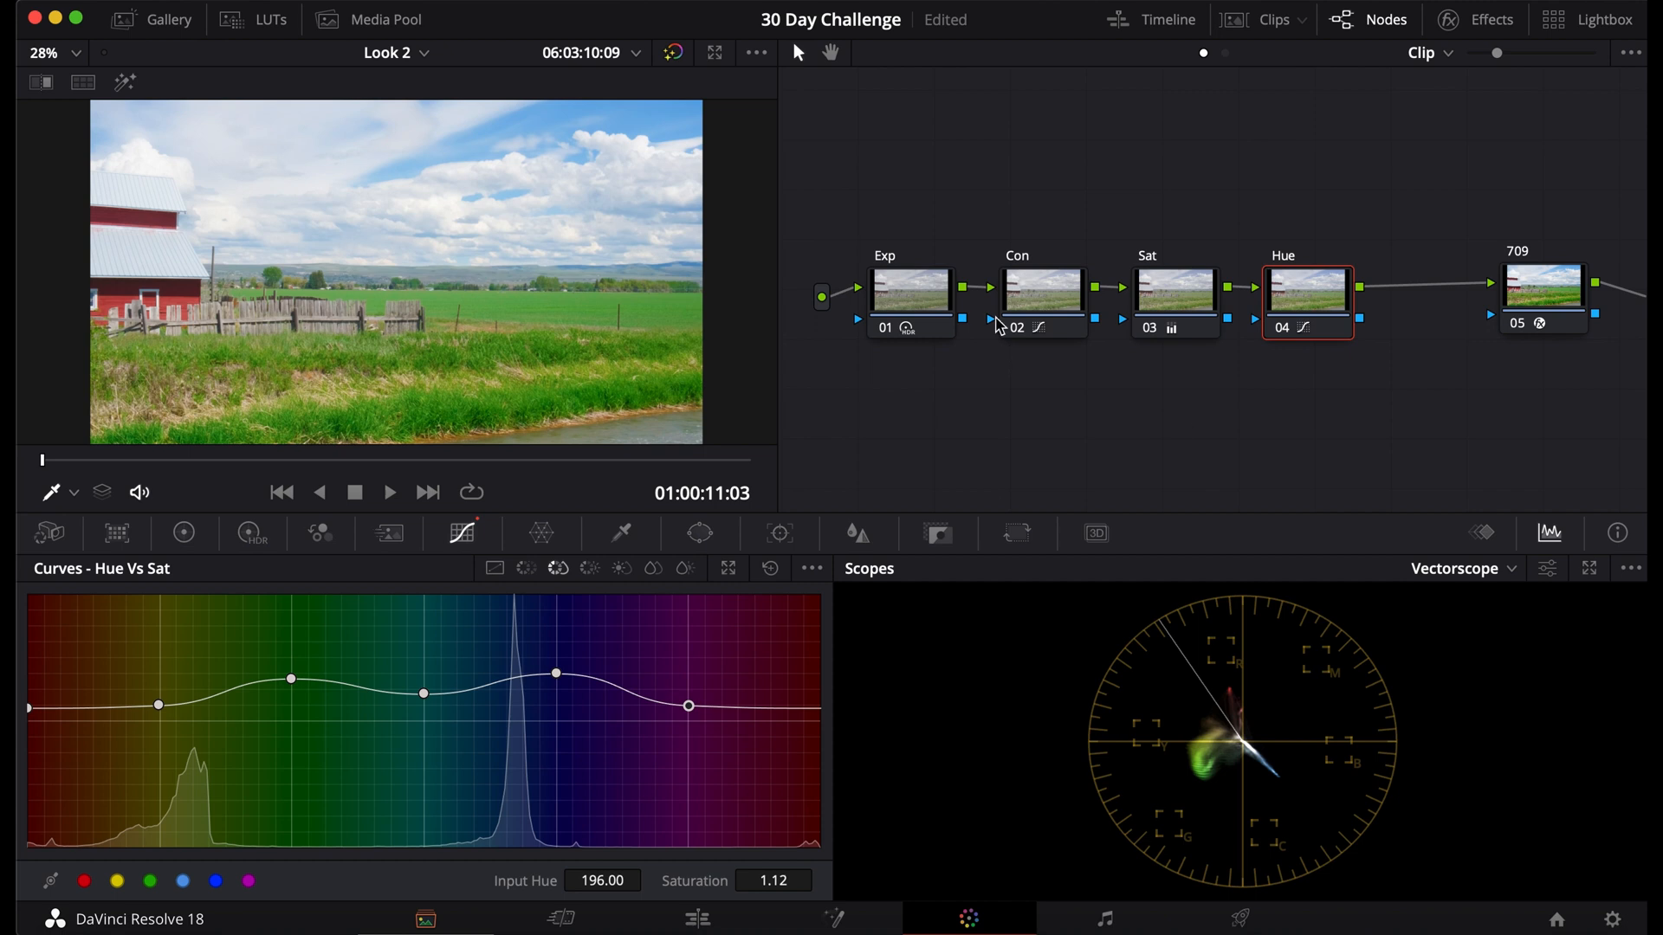
- On the Hue Vs Lum curve, raise the green luminance gain to about 1.13 and set the yellow to about 1.08
click(589, 569)
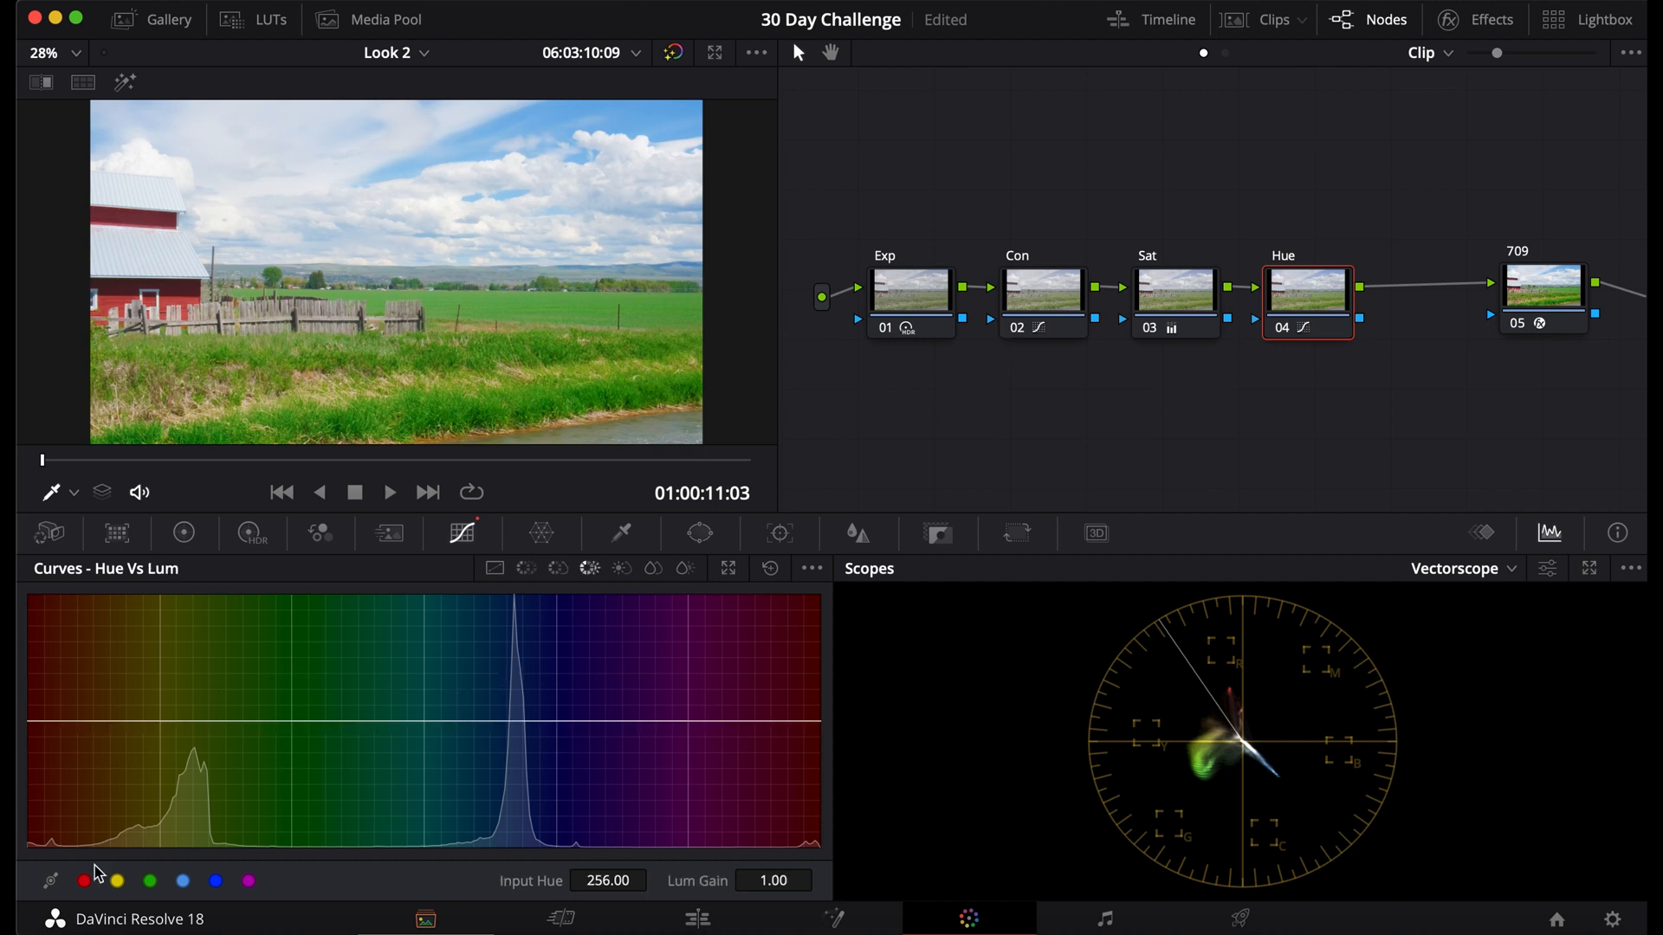
click(150, 881)
drag(773, 881, 866, 877)
click(119, 881)
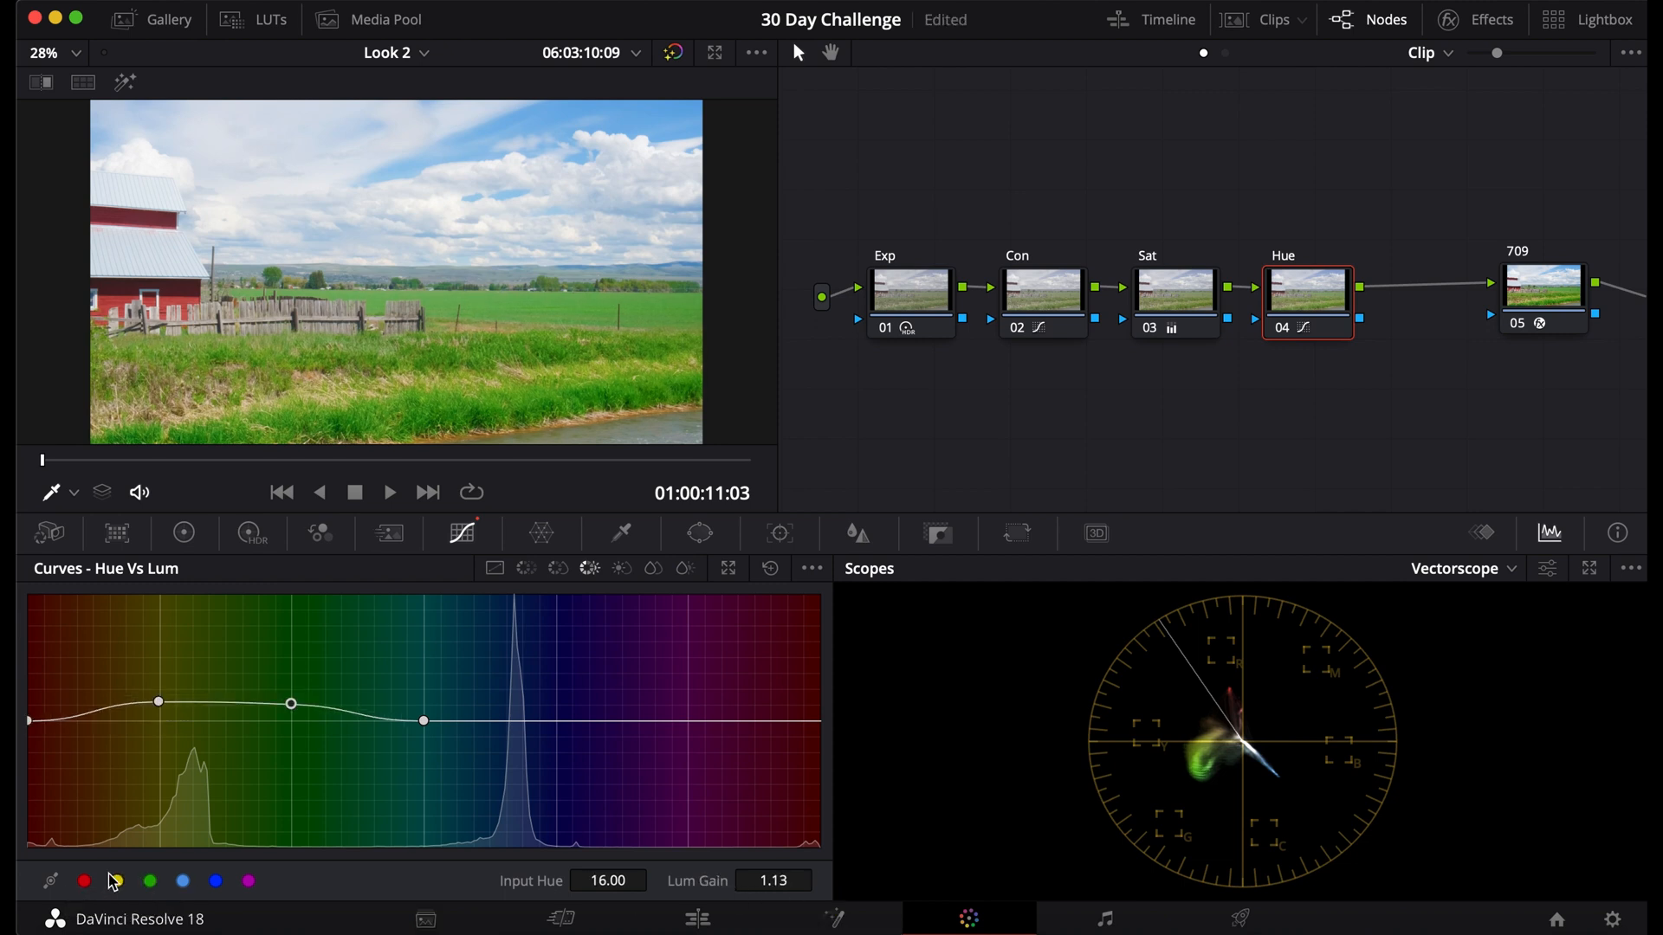
click(117, 880)
drag(705, 872, 680, 871)
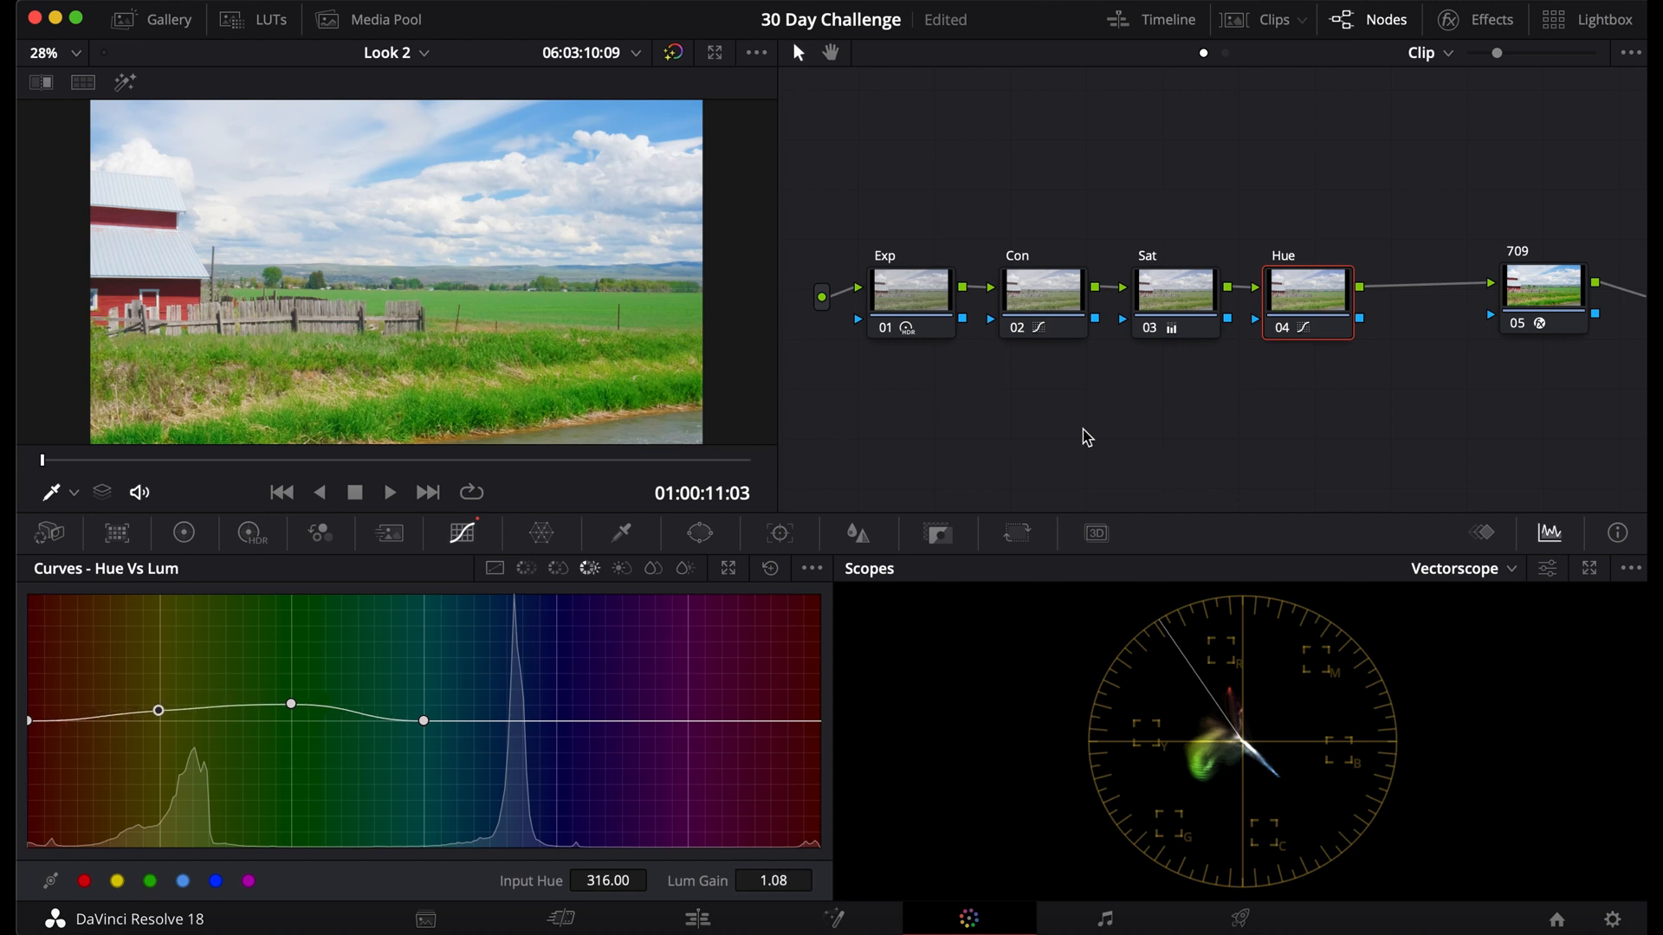
- Add a red point to the Hue Vs Lum curve and set its luminance gain to 1
click(84, 881)
drag(754, 880, 681, 887)
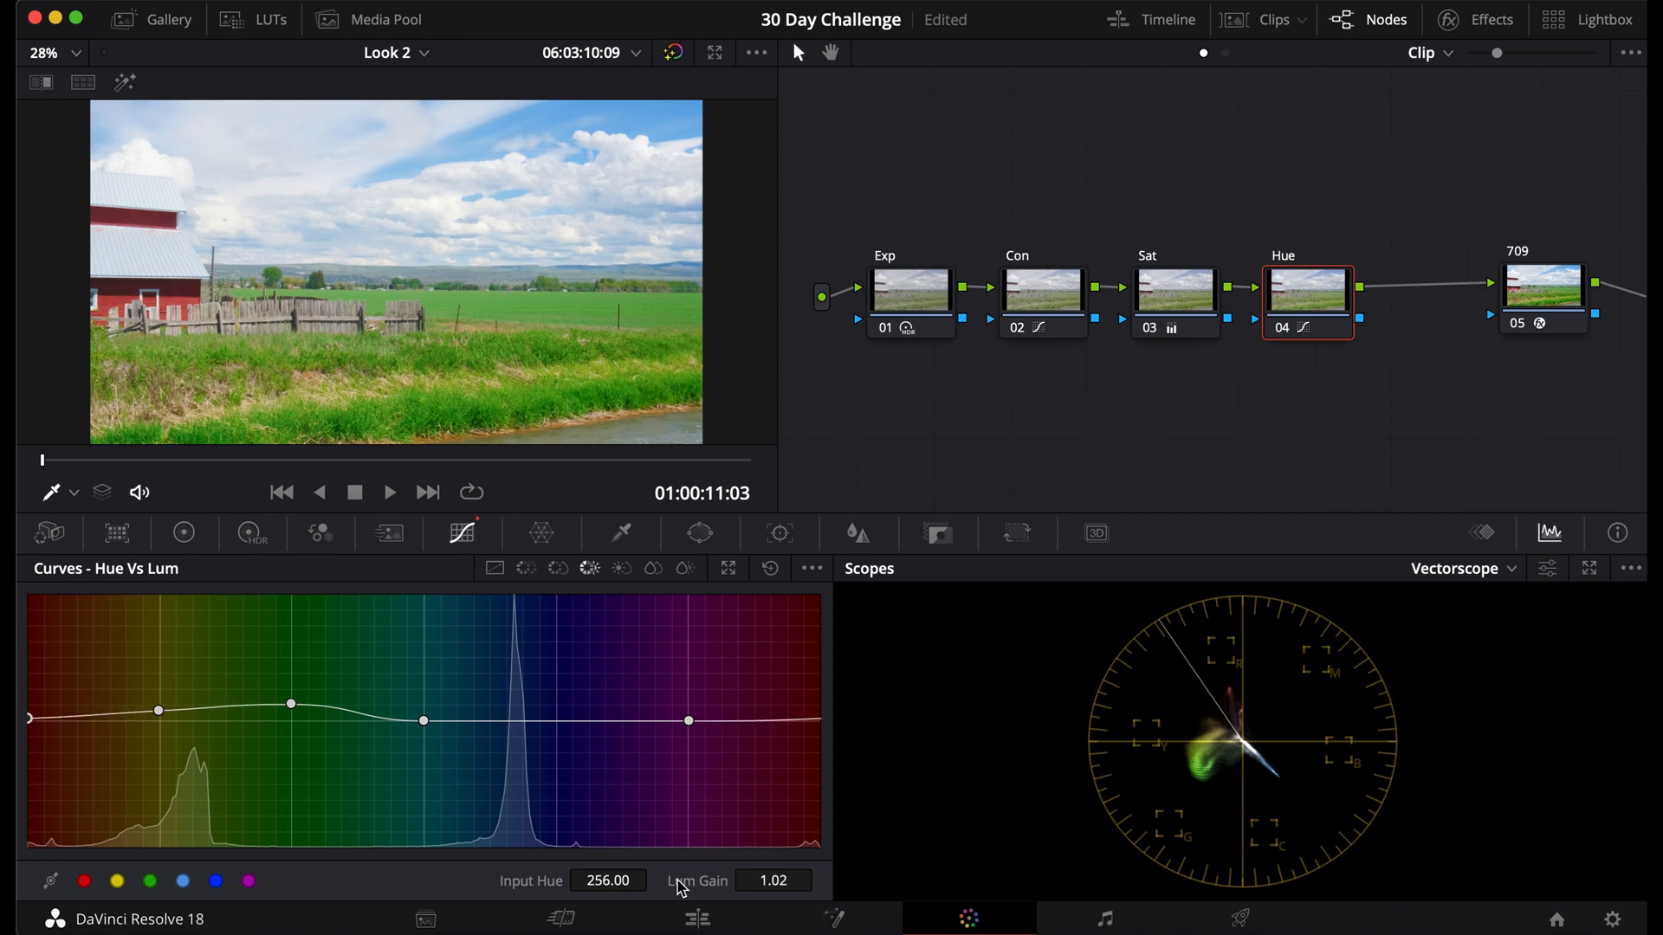
click(775, 878)
text(1)
key(Return)
- Darken the blues to about 0.84 and the magentas to about 0.89 on the Hue Vs Lum curve
click(216, 880)
drag(773, 879, 739, 880)
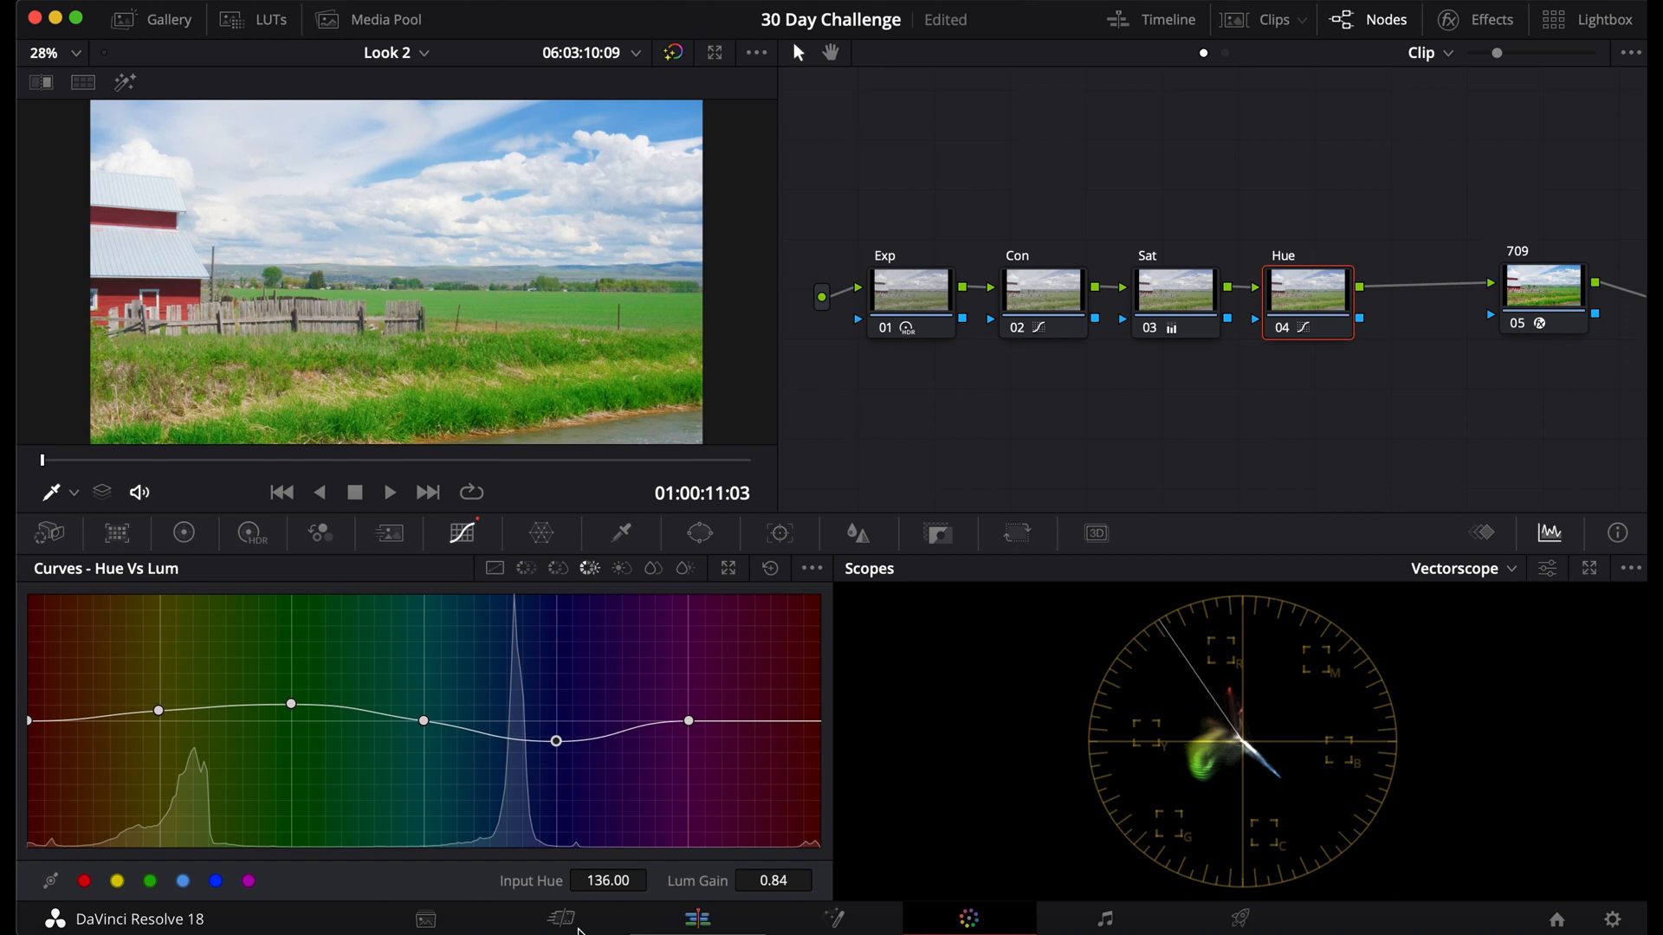
drag(790, 883, 781, 886)
- Compare the image with the Hue node disabled and enabled to judge the color curve changes
key(super+d)
key(super+d)
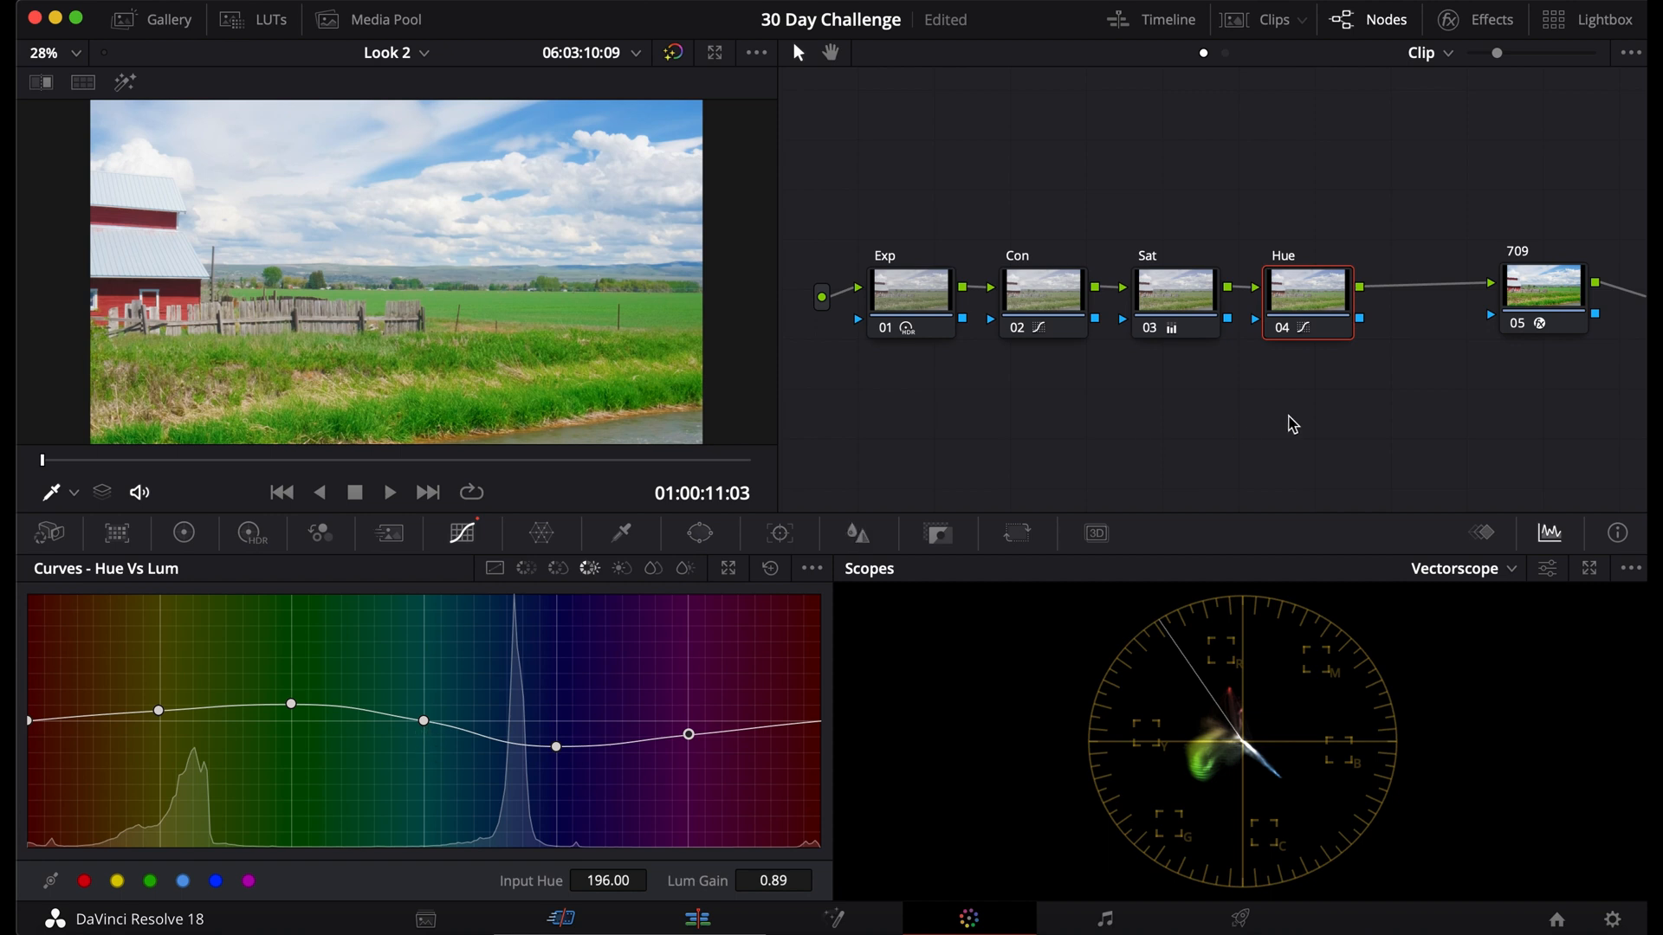
key(super+d)
key(super+d)
key(super+d)
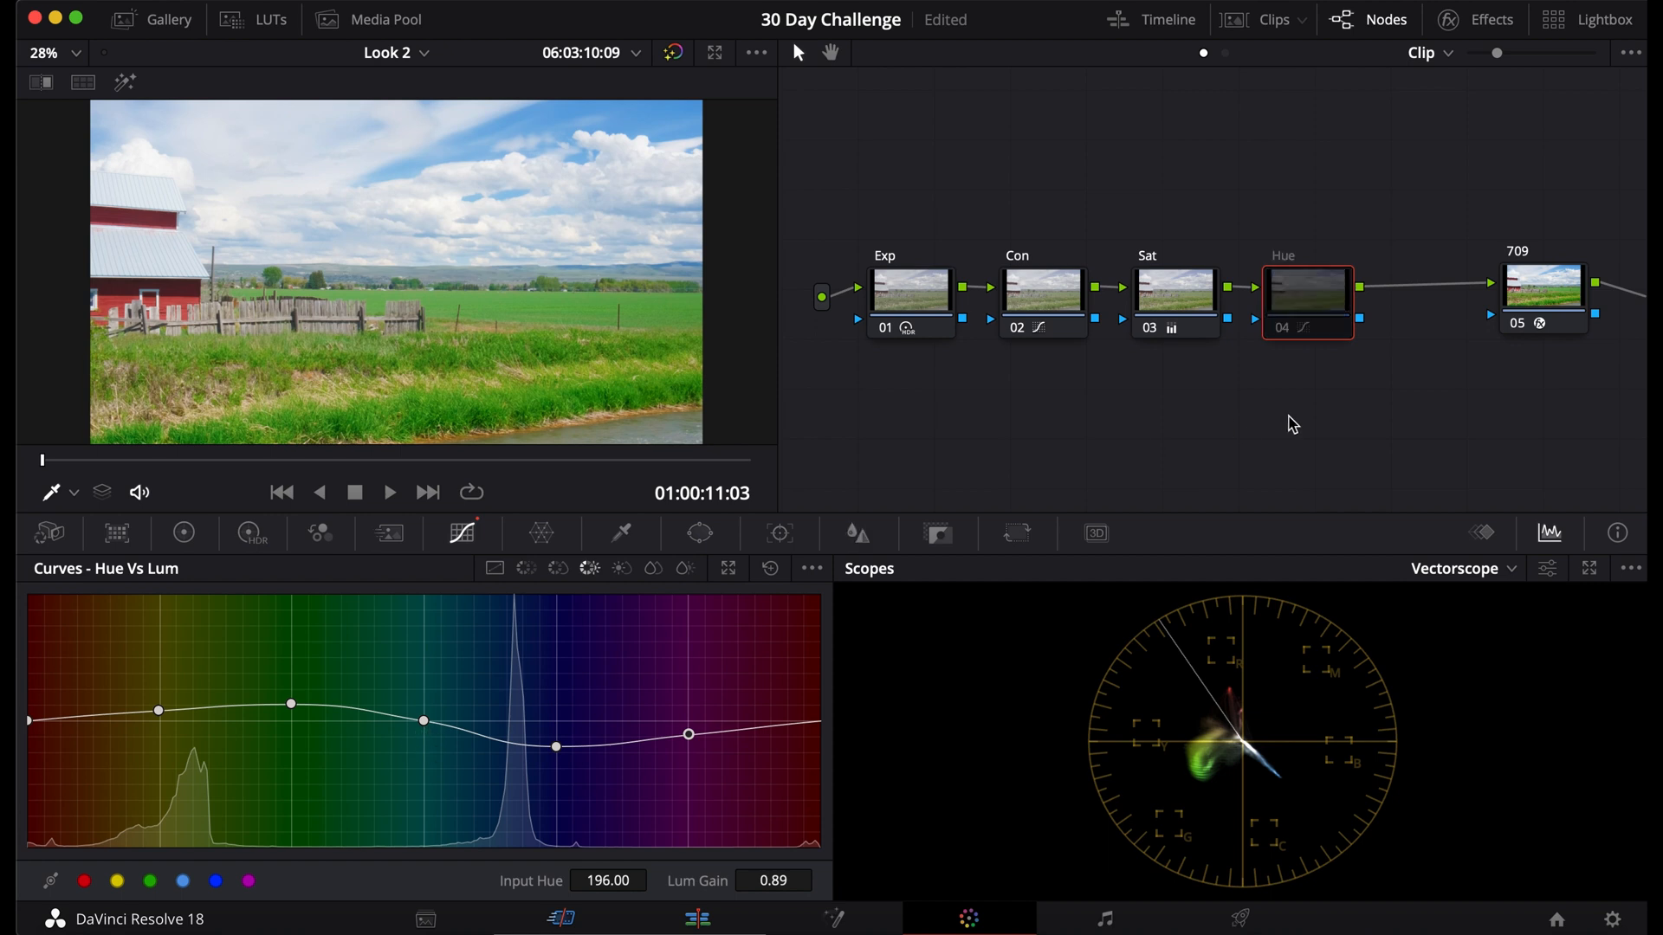
key(super+d)
key(super+d)
key(super+d)
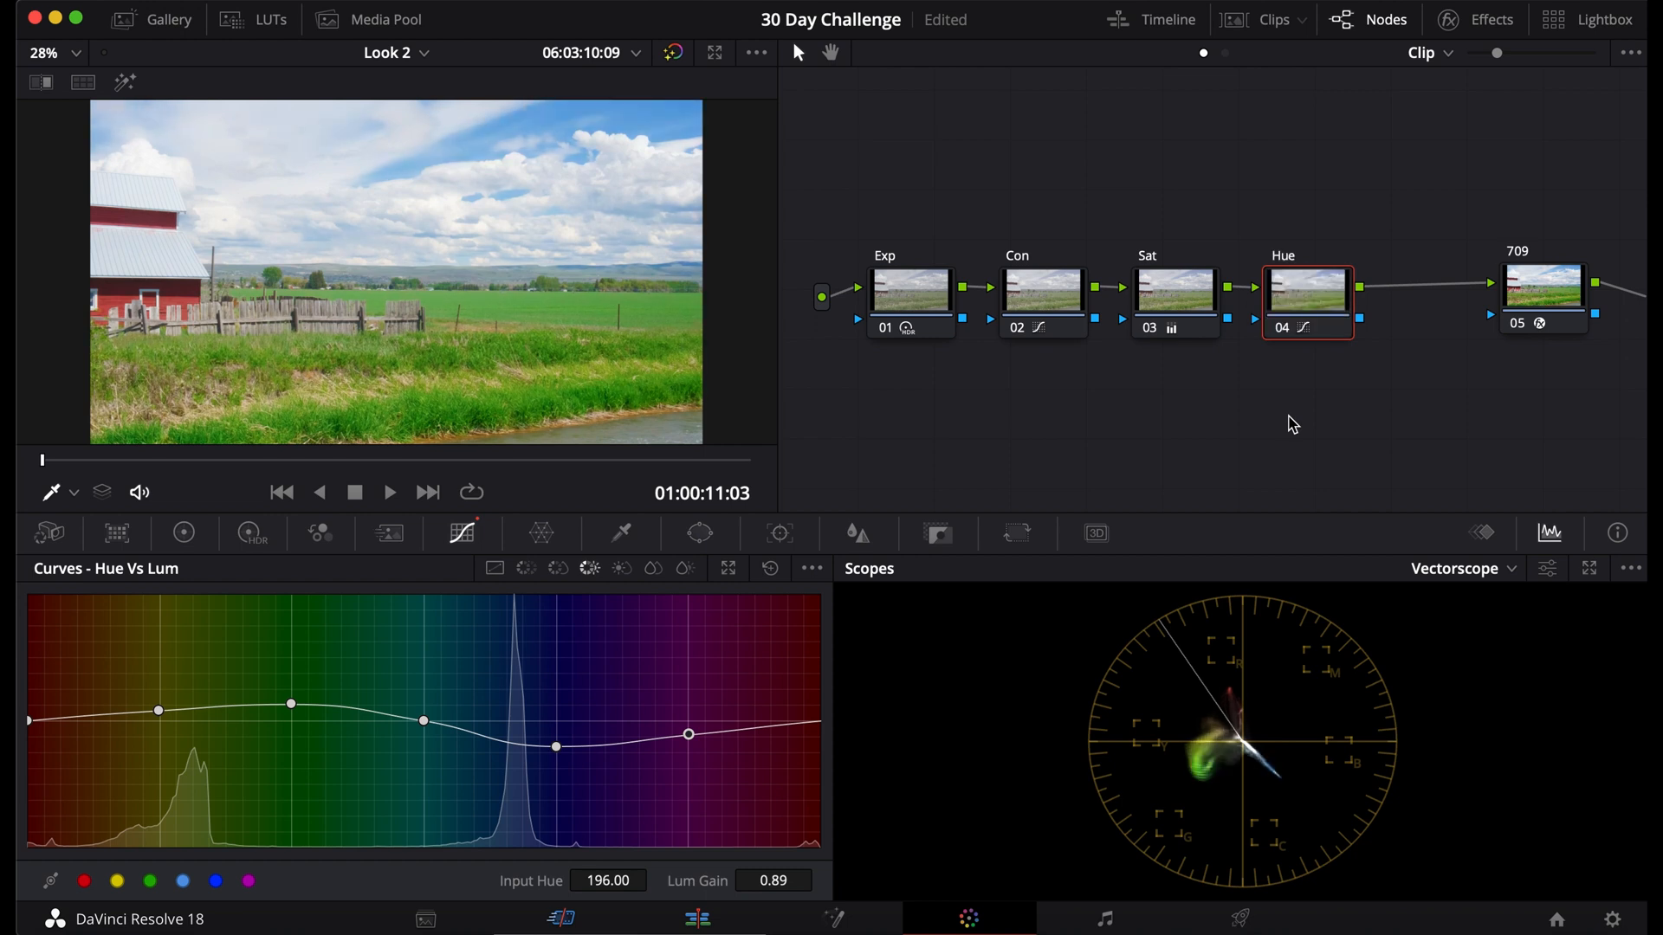
click(621, 568)
click(685, 568)
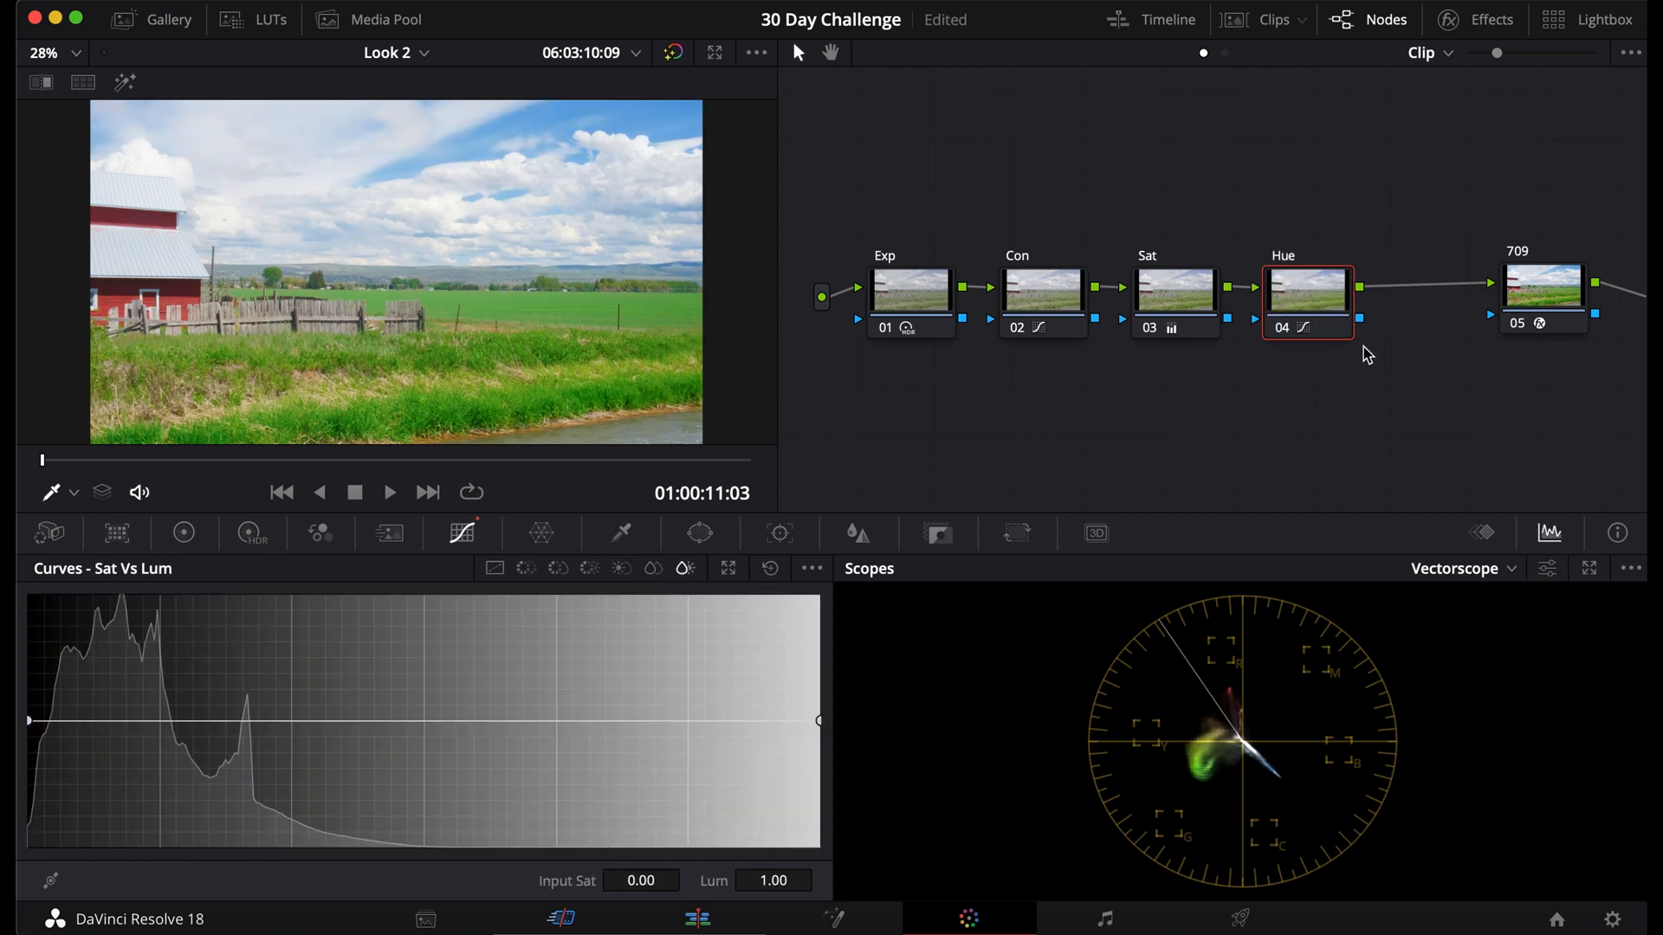
- Add a serial node between Hue and 709 and label it Glow
key(alt+s)
right_click(1442, 370)
click(1464, 412)
text(Glow)
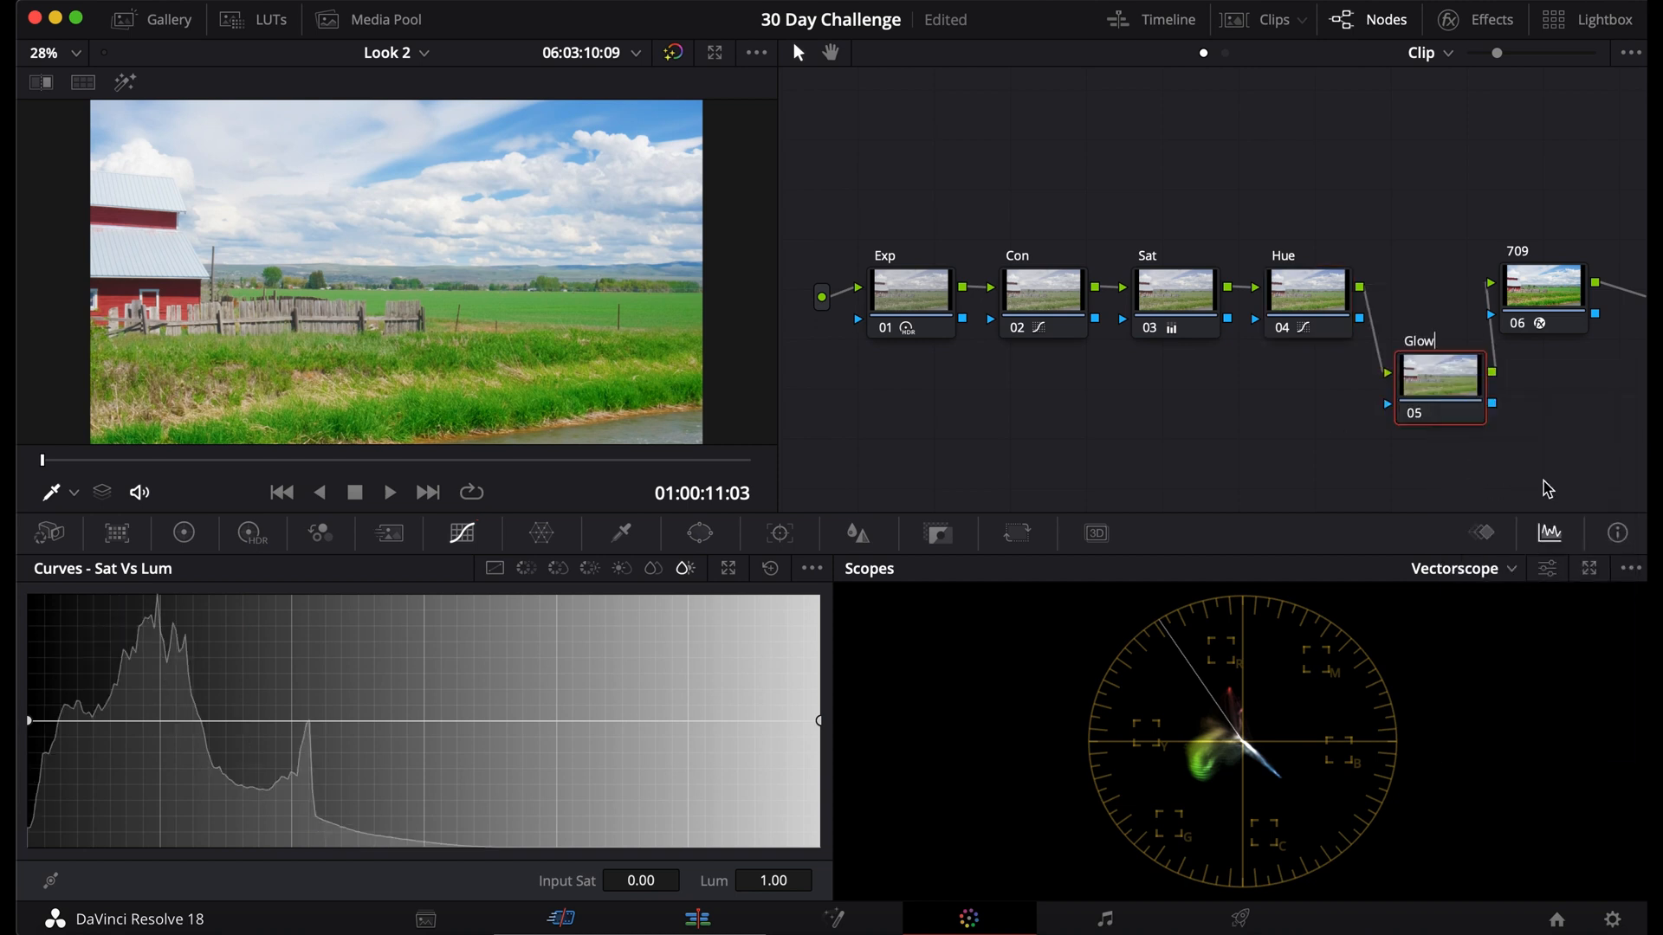
- Search the effects library for Glow and apply the Glow effect to the Glow node
click(1491, 19)
click(1588, 52)
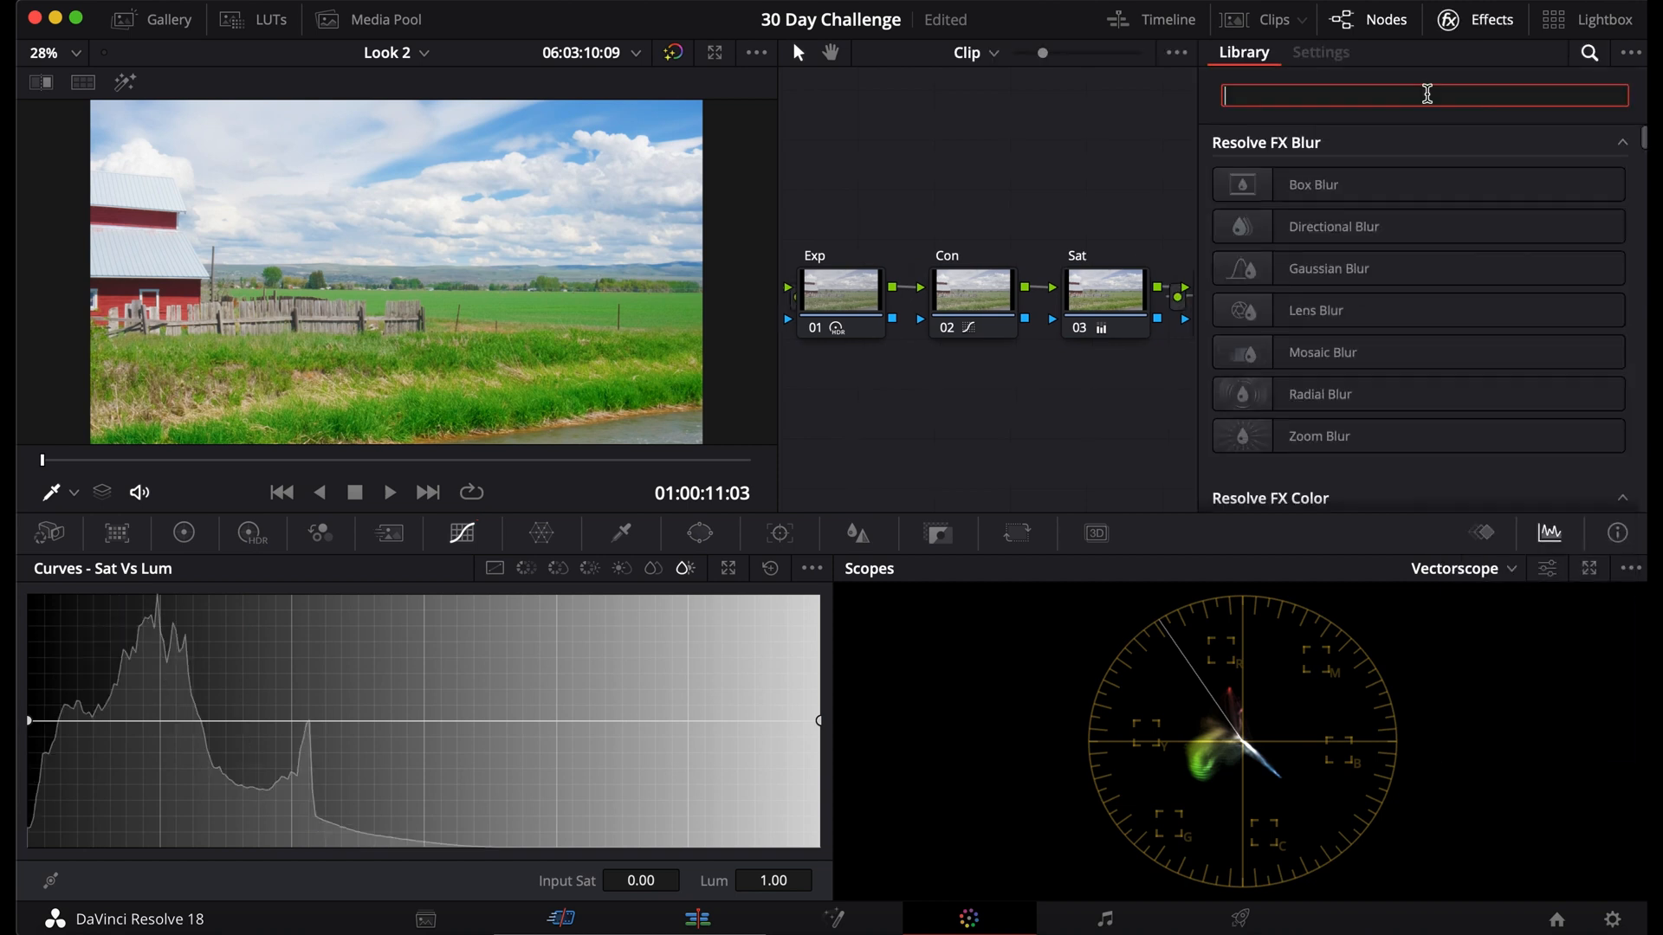
text(Glow)
drag(1325, 184, 1033, 377)
- Set the Glow effect's composite type to Softlight
scroll(1251, 308, down, 5)
click(1455, 419)
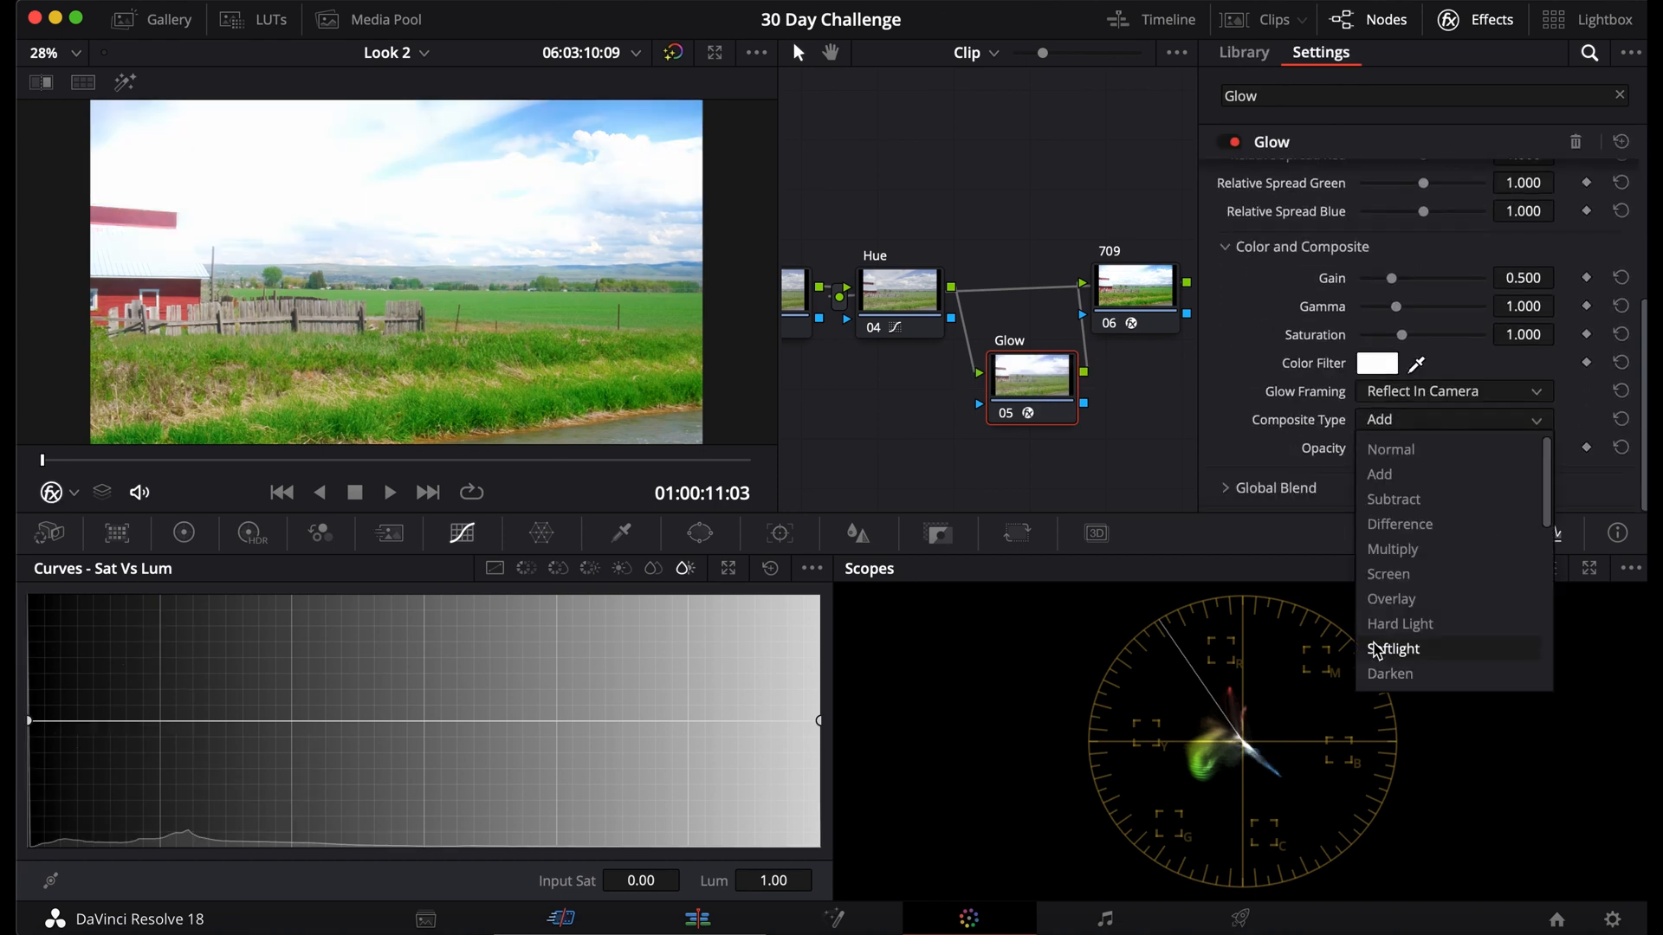
click(1377, 649)
- Lower the Glow effect's spread and set its gain to 0.2
scroll(1321, 351, up, 5)
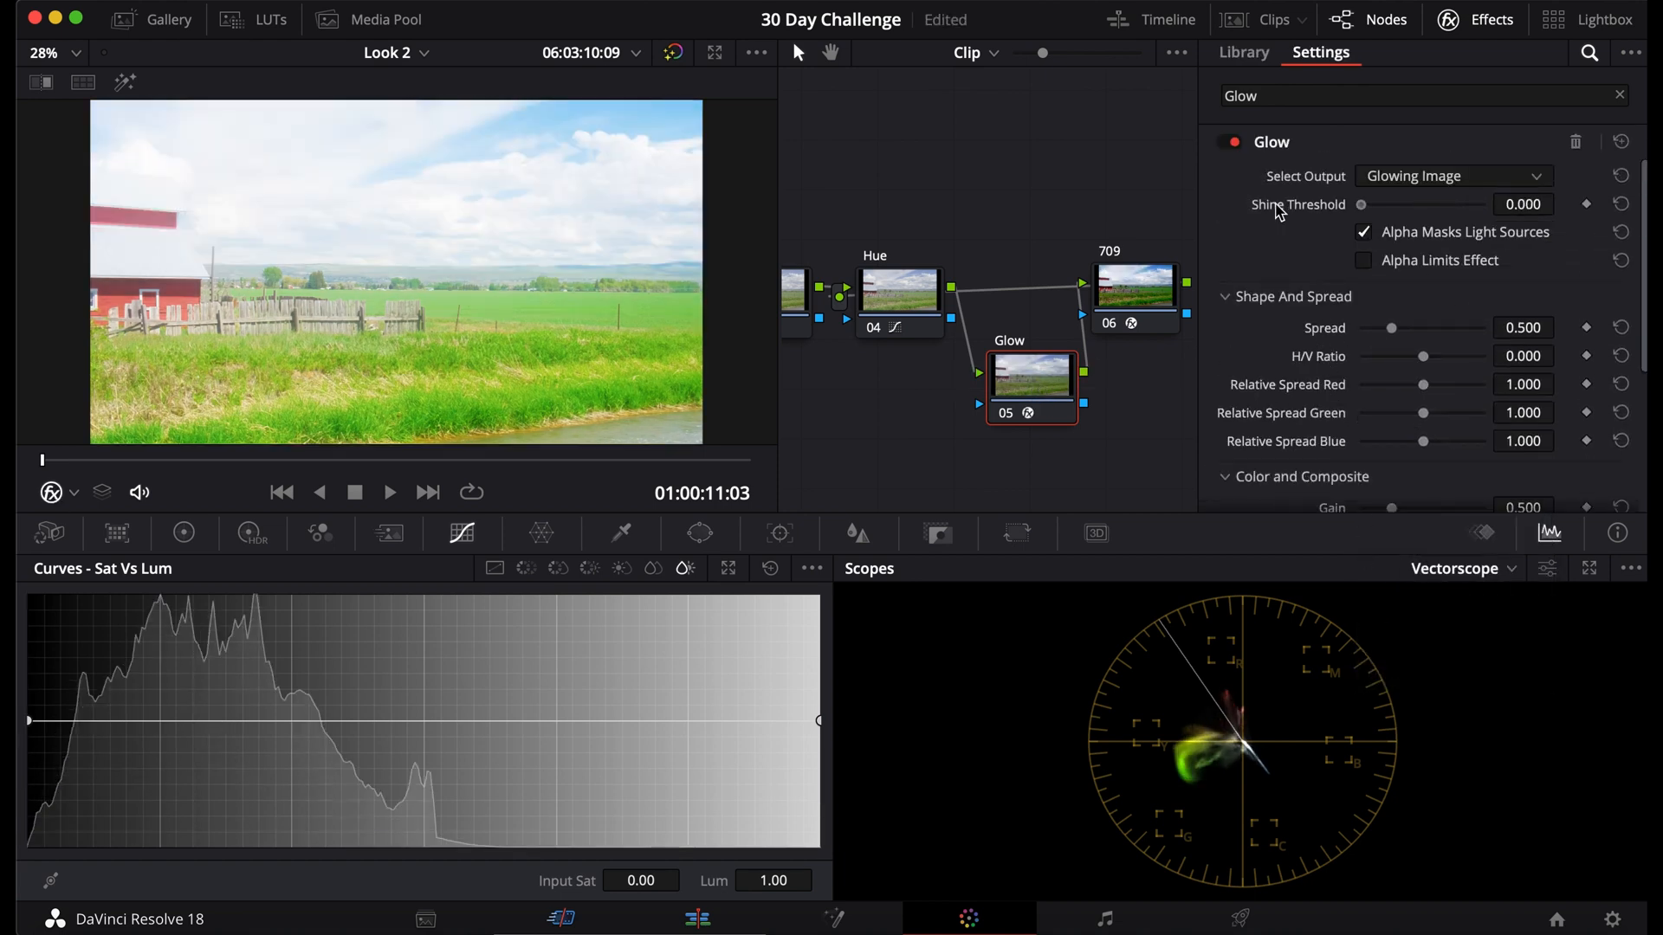
mouse_move(1392, 327)
mouse_down()
mouse_move(1346, 327)
mouse_move(1390, 312)
mouse_move(1376, 314)
mouse_up()
scroll(1340, 388, down, 1)
scroll(1340, 387, down, 6)
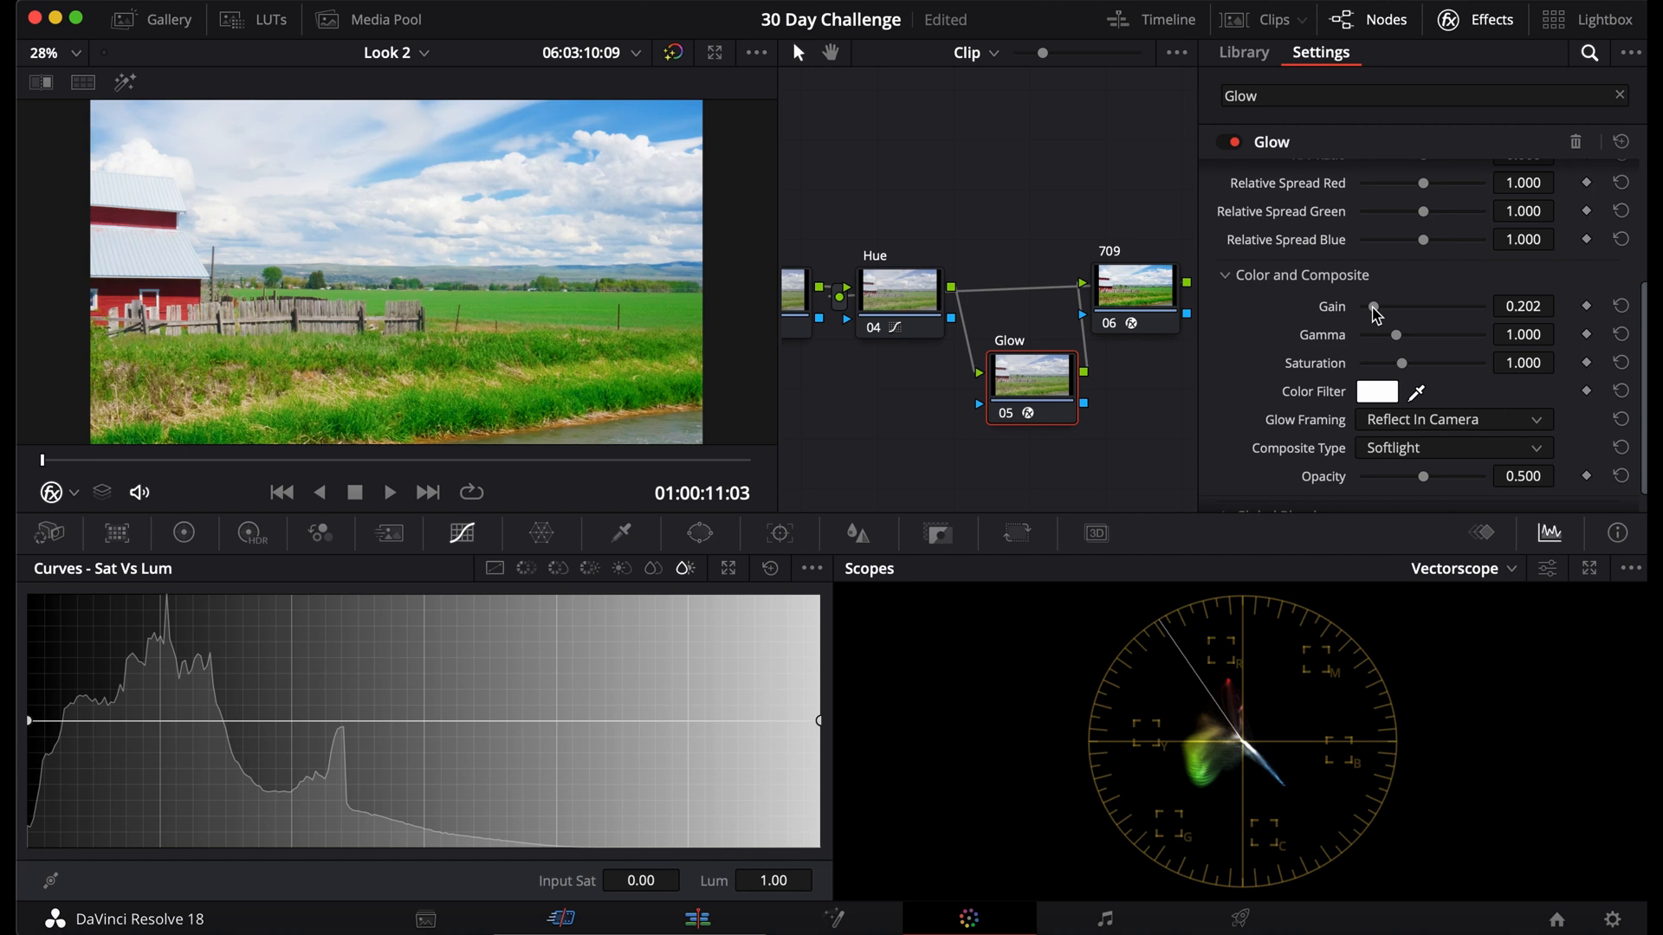
click(1523, 307)
key(BackSpace)
text(0.2)
key(Return)
- Try a Glow spread of 0.5
scroll(1303, 217, up, 3)
click(1523, 246)
key(BackSpace)
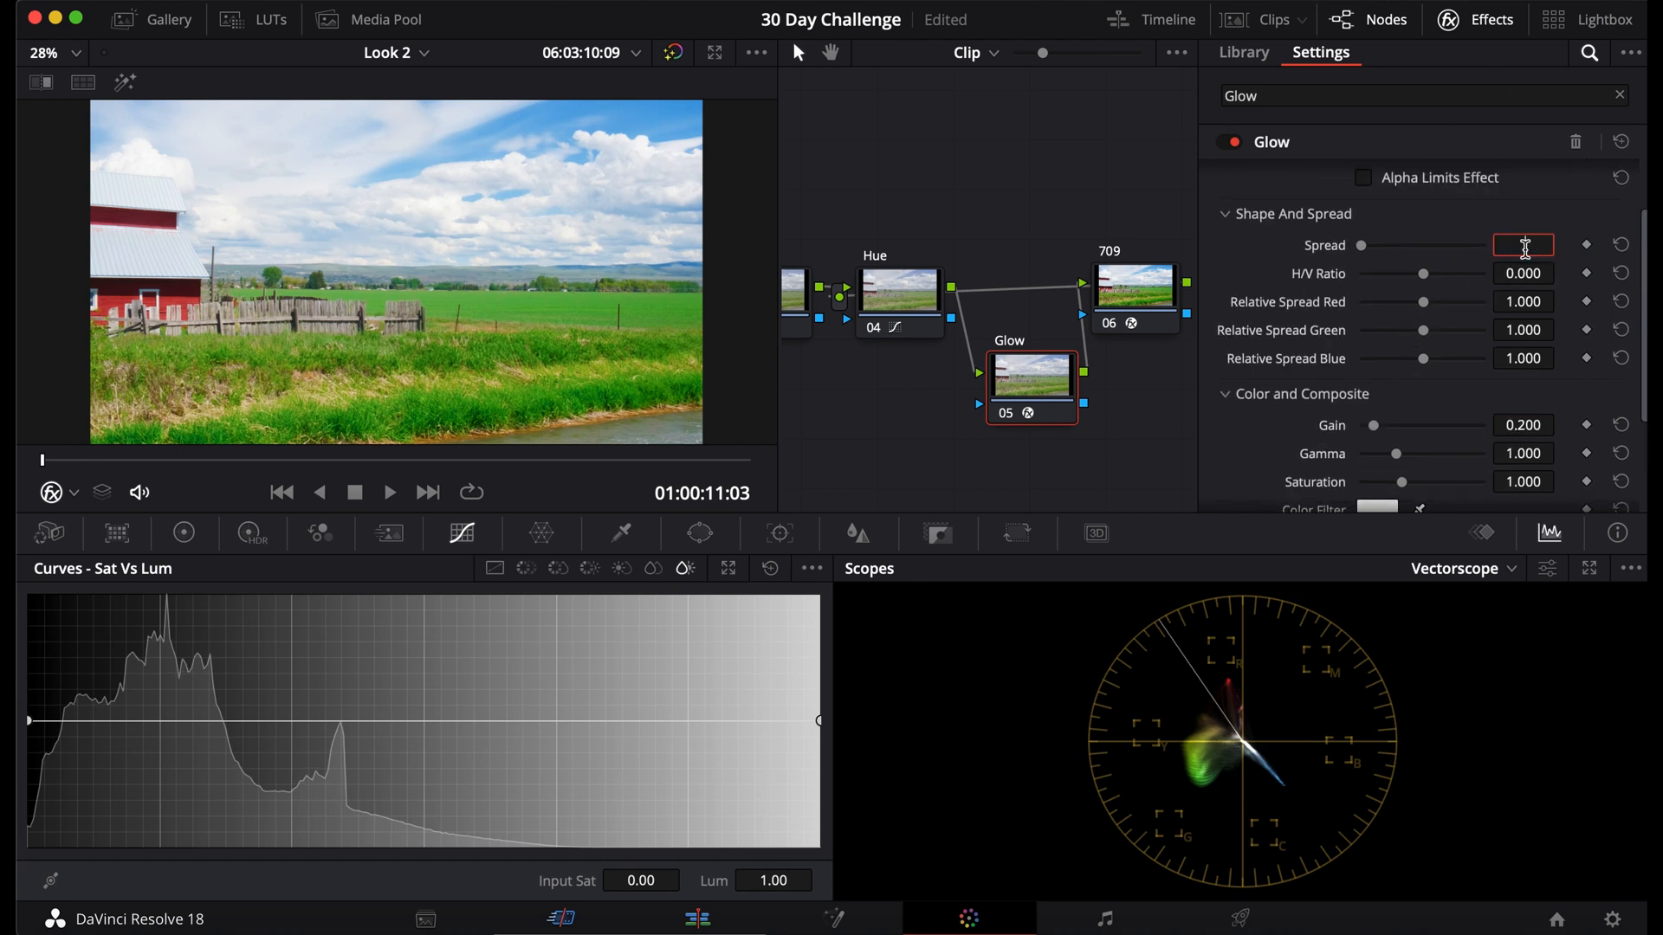
text(0.5)
key(Return)
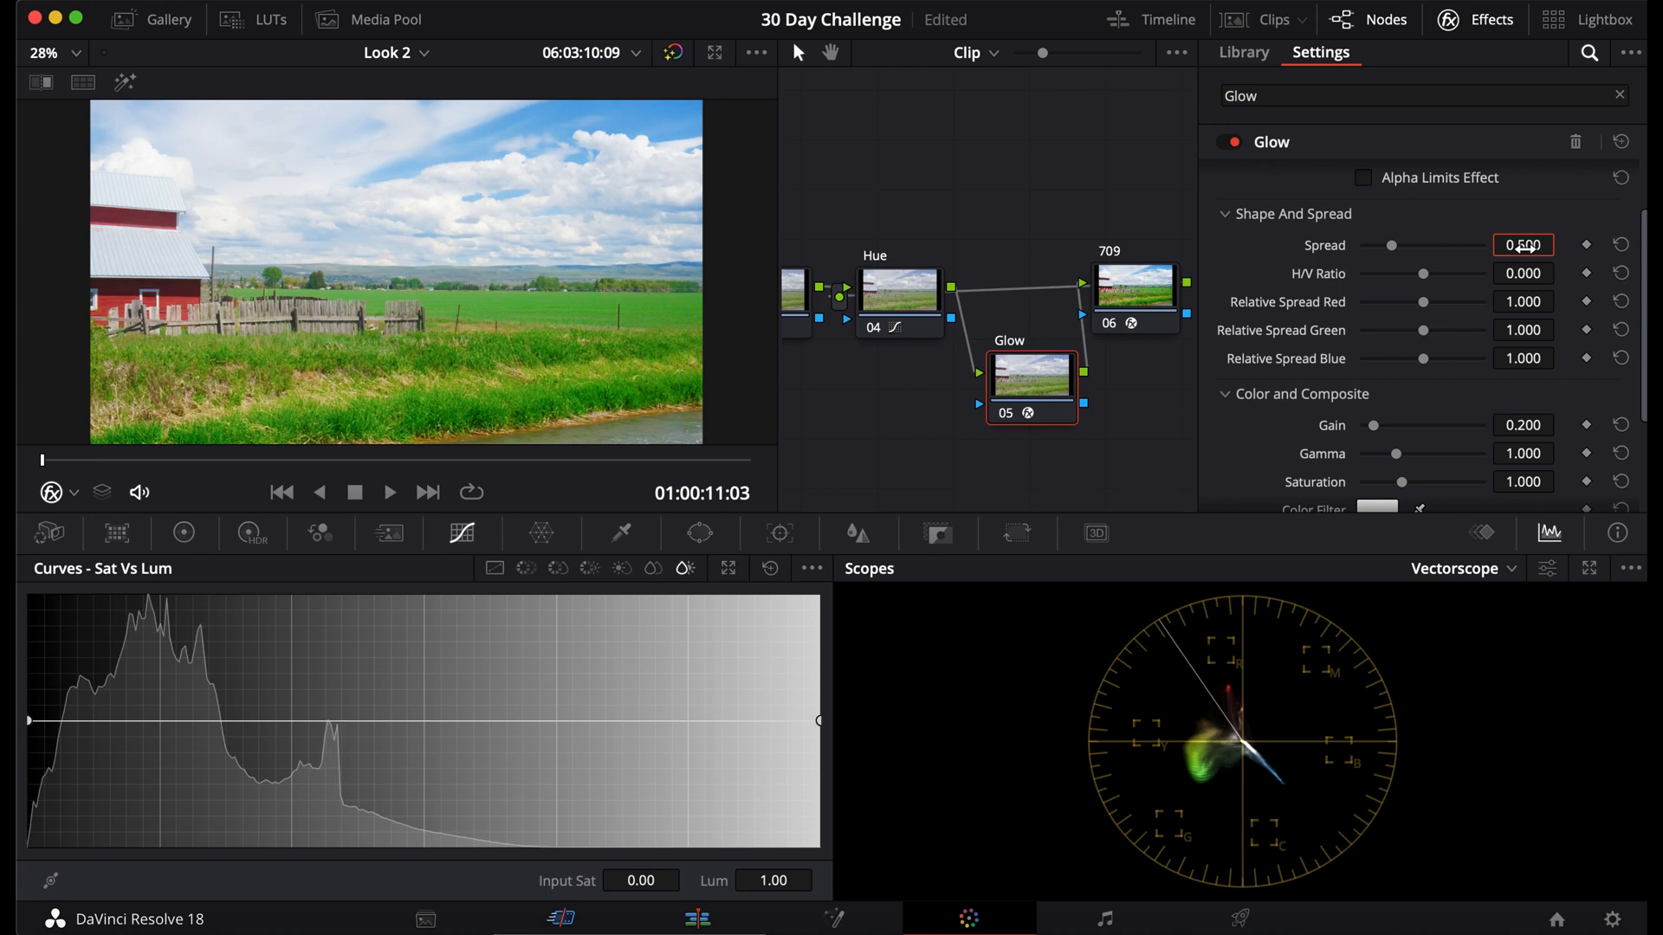
- Increase the Glow effect's spread to 1 and further to 1.3
click(1524, 248)
key(BackSpace)
text(1)
key(Return)
click(1524, 249)
text(1.3)
key(Return)
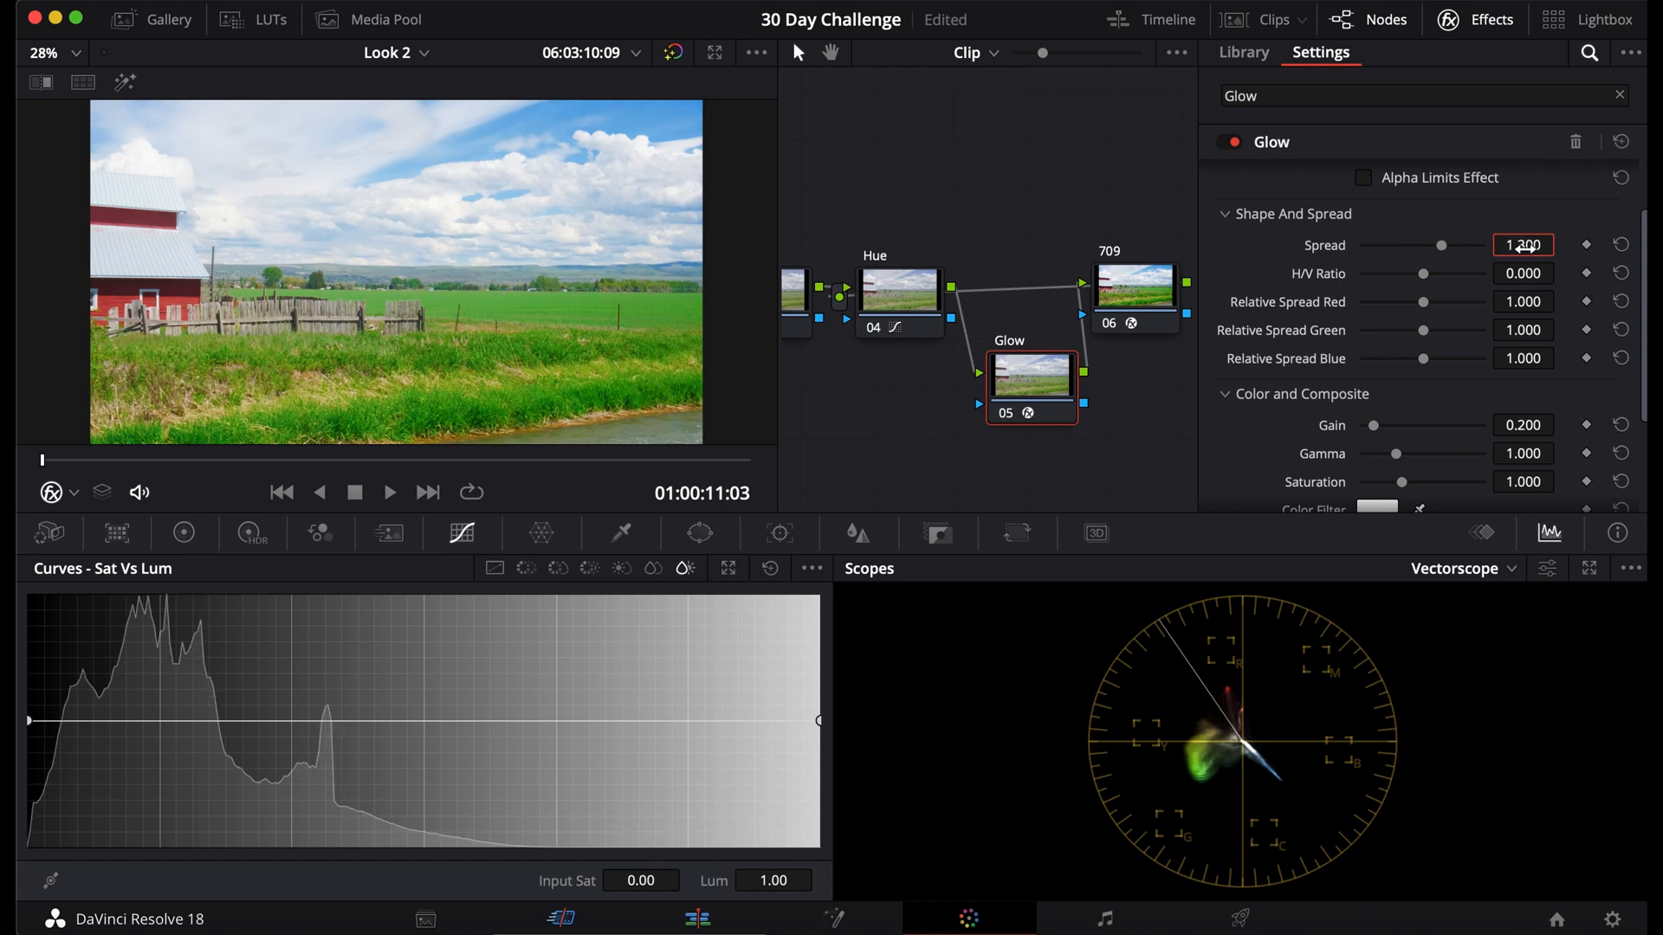
- Set the Glow effect's global blend to 0.7 and compare the image with the node disabled and enabled
scroll(1334, 370, down, 3)
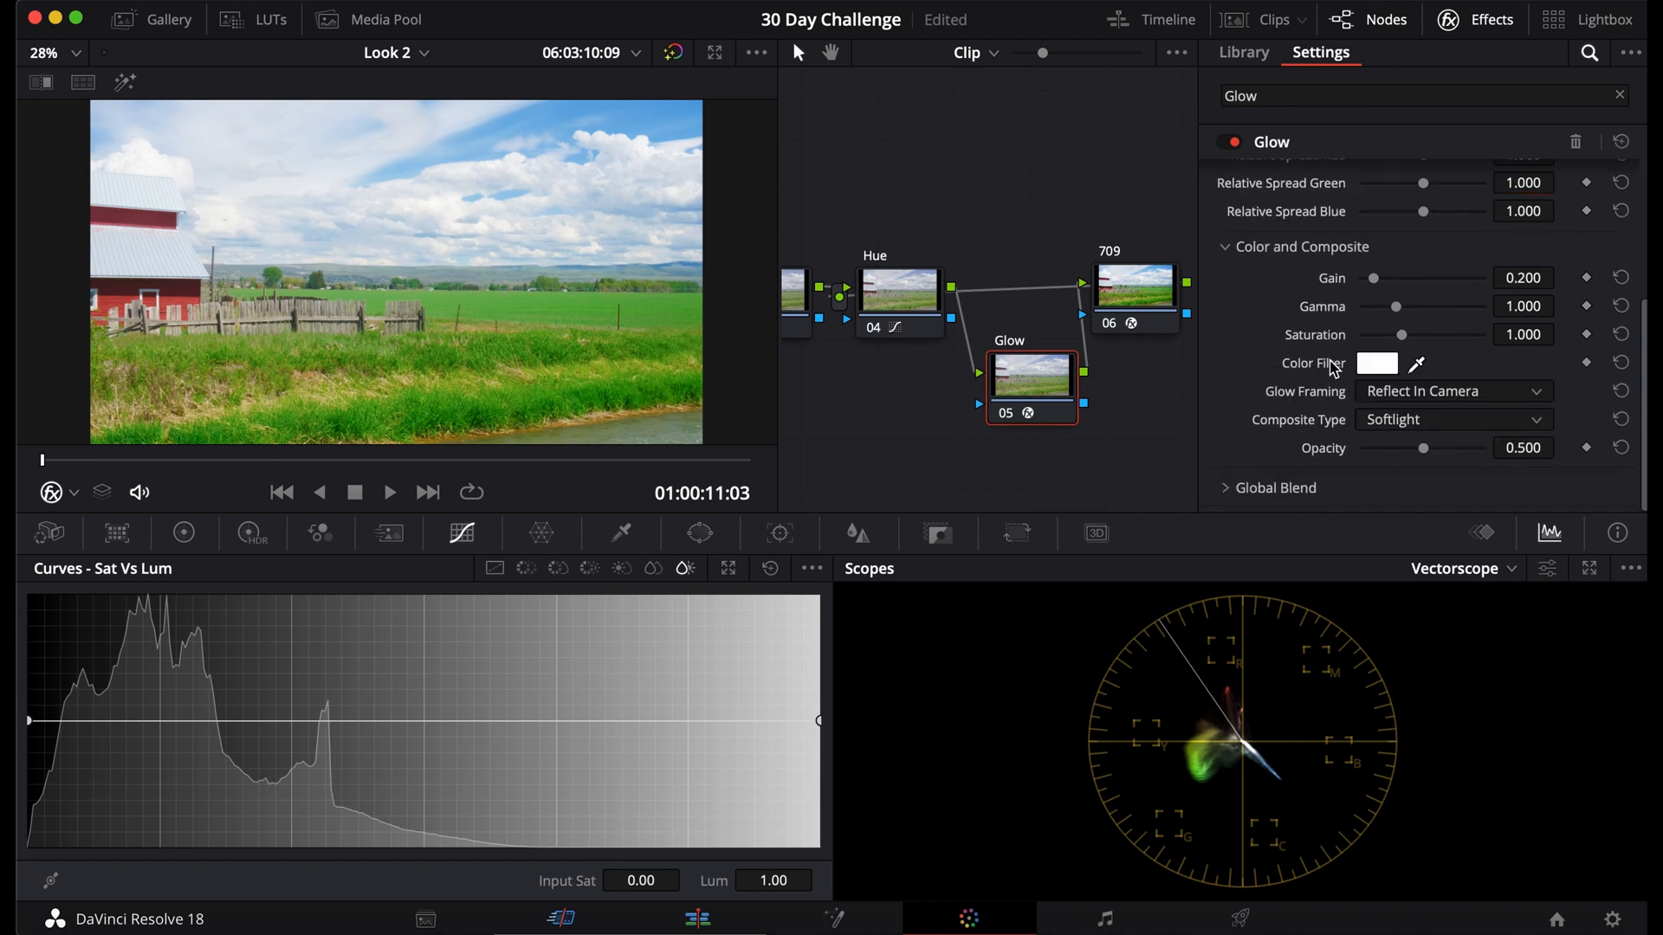
click(1225, 488)
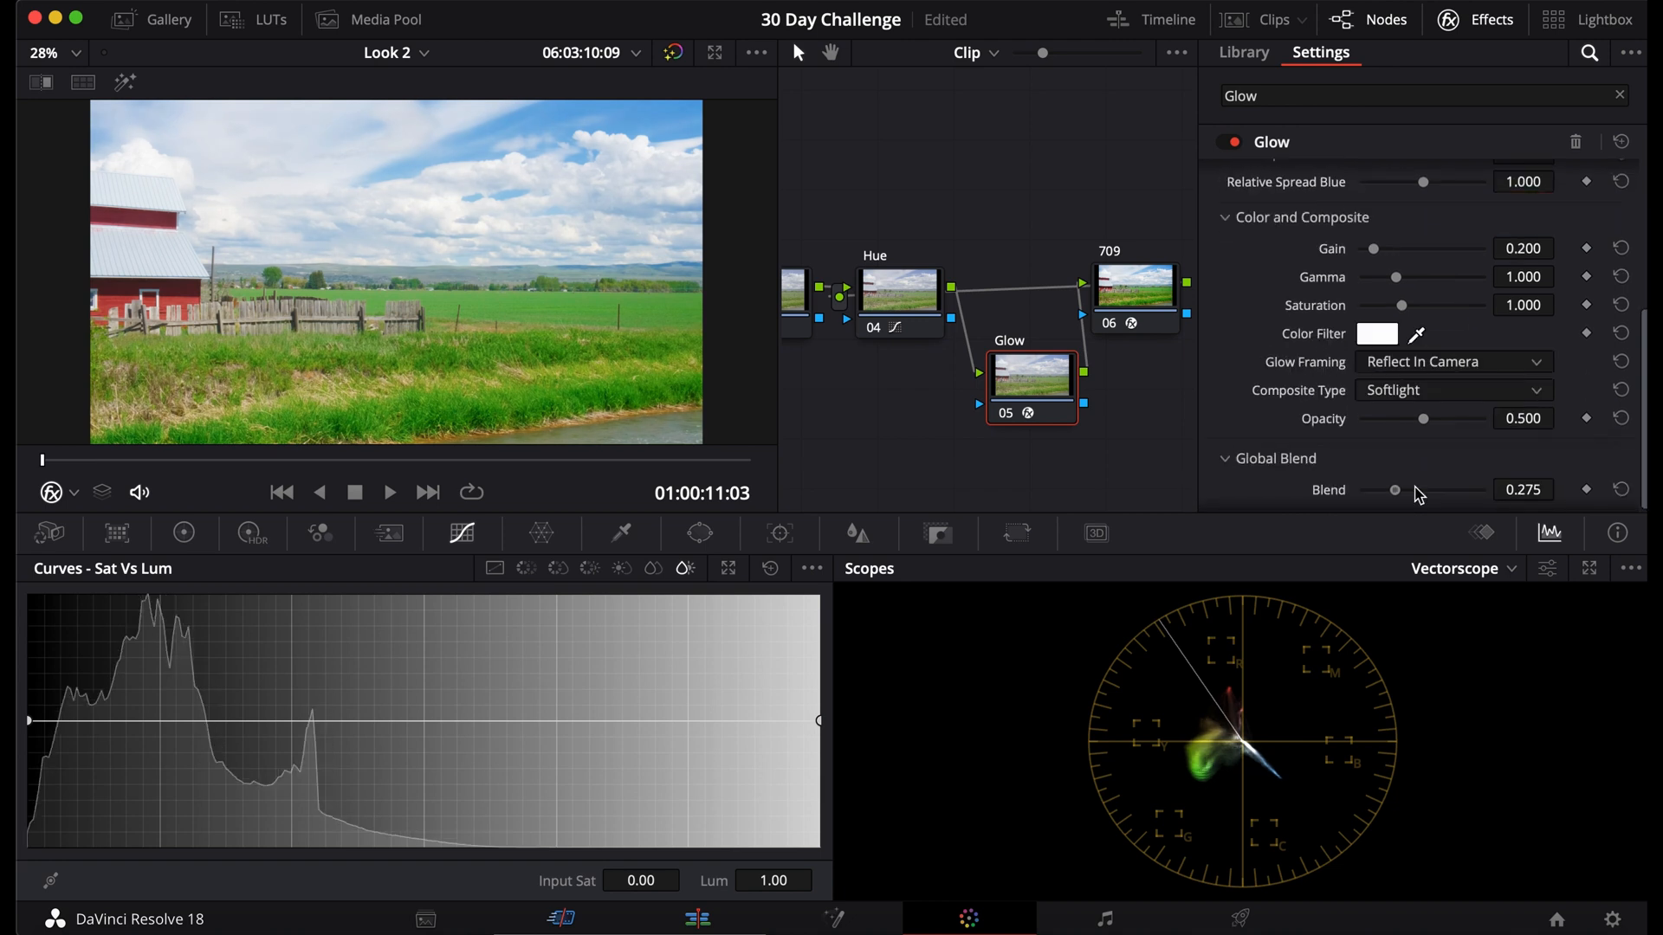
drag(1411, 489, 1523, 490)
key(super+d)
key(super+d)
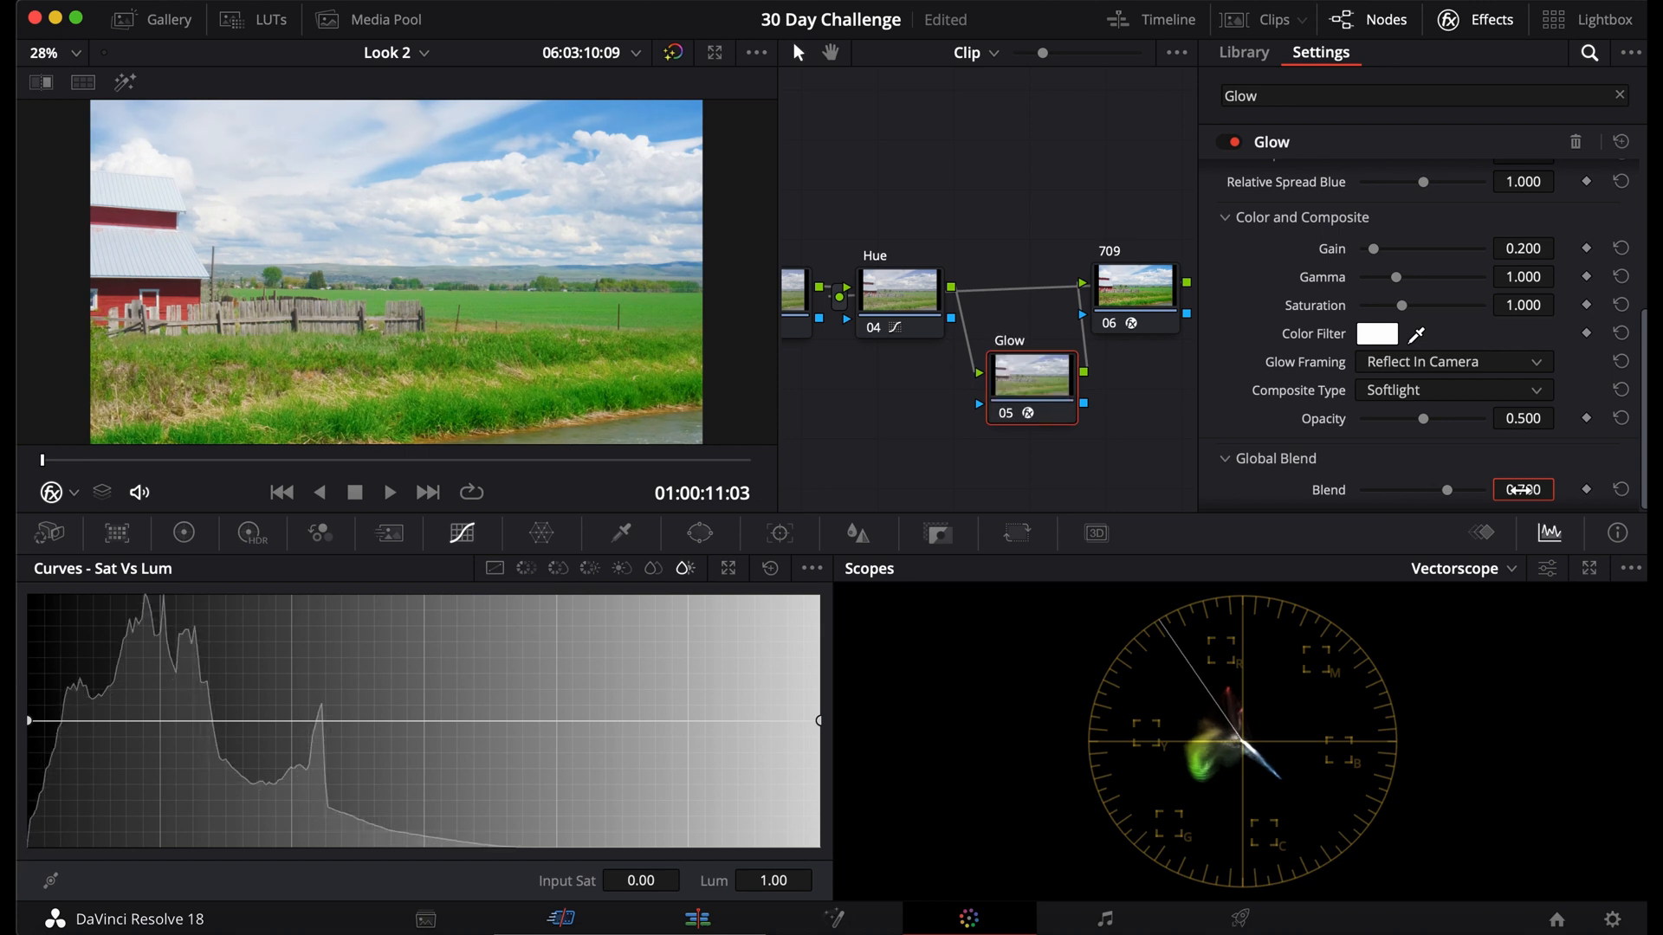
- Close the effects library and line up the Glow node in the row between the Hue and 709 nodes
click(1486, 35)
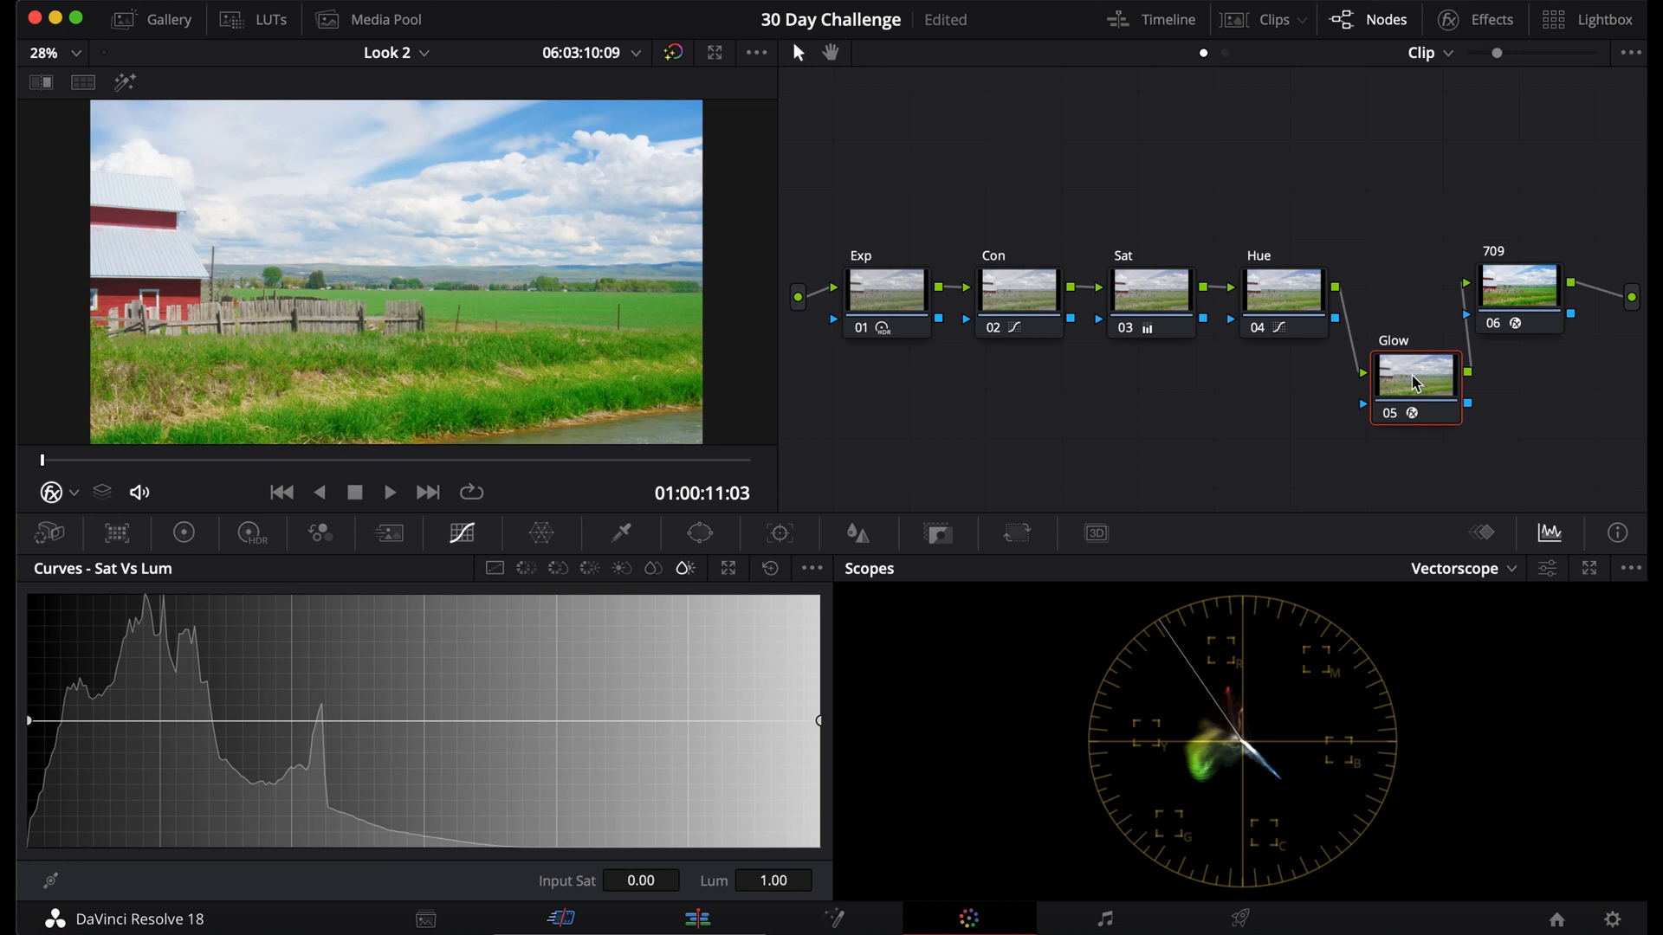
drag(1416, 384, 1400, 293)
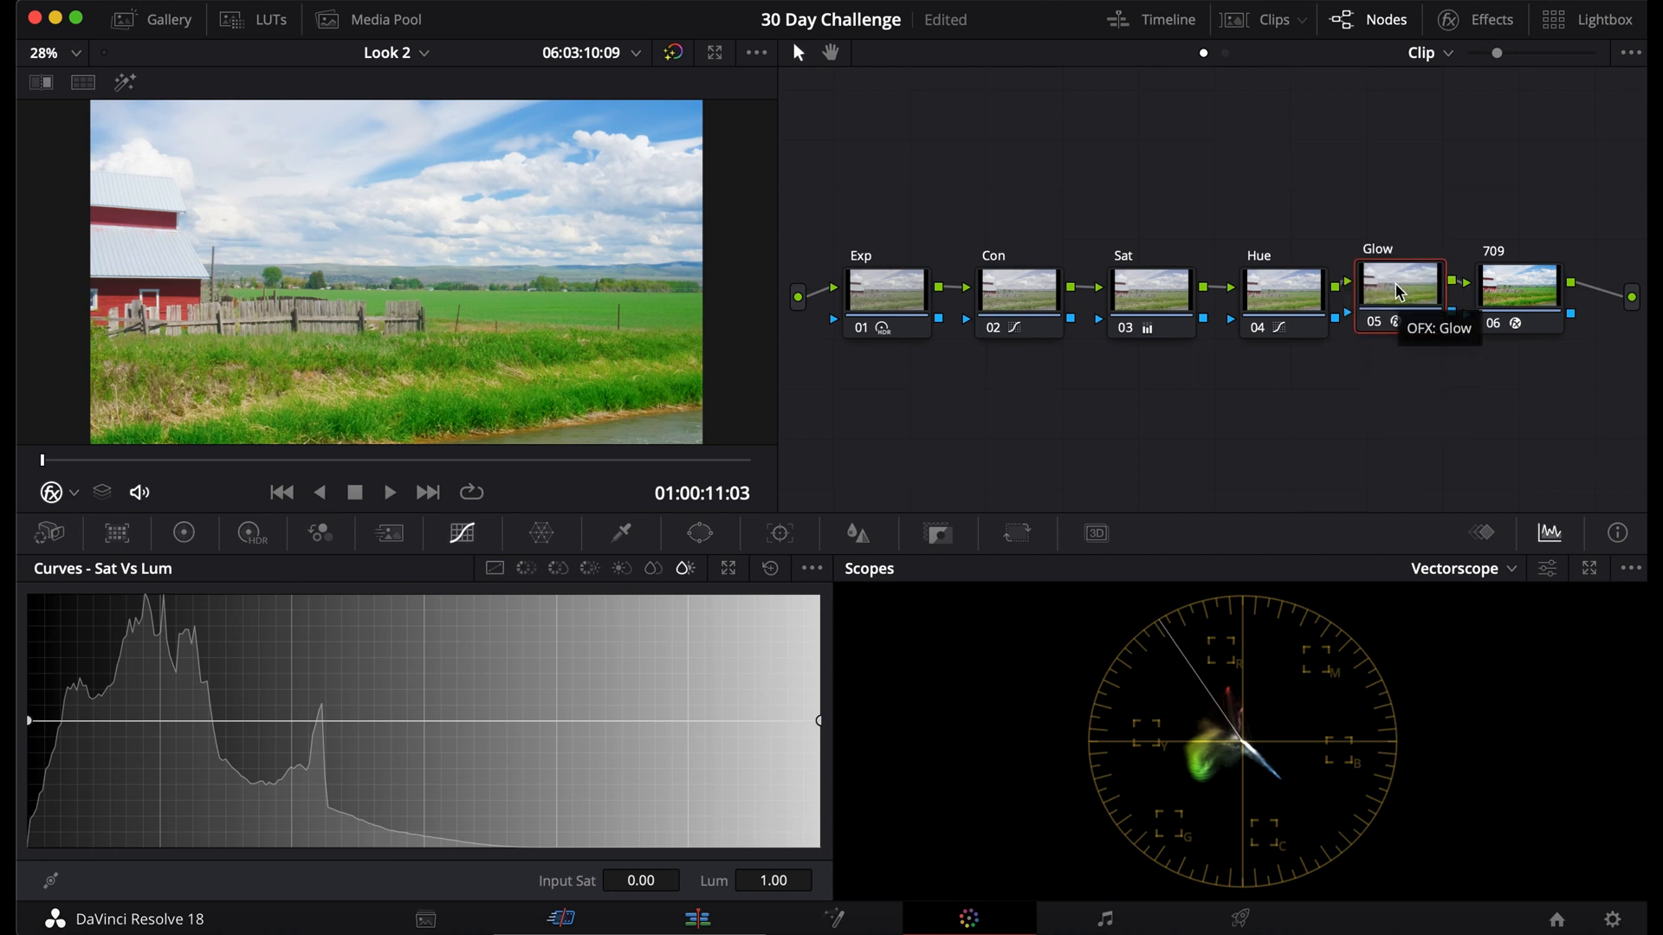
- Add a serial node after Glow, place it below the node row, and apply the Watercolor effect to it
key(alt+s)
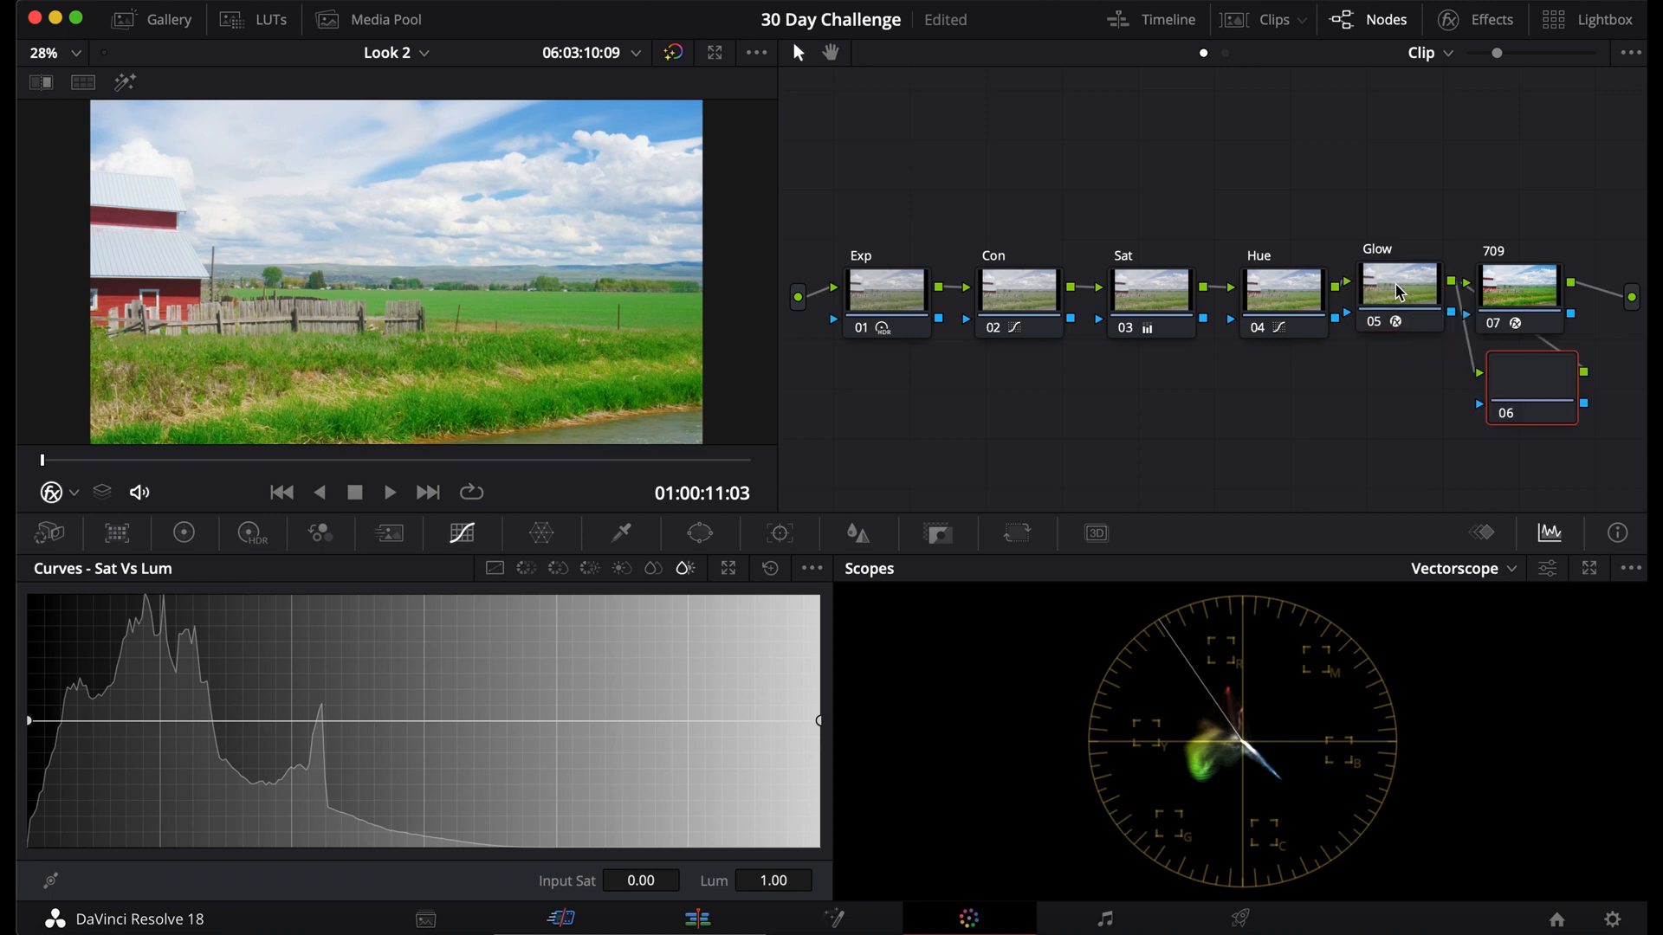
drag(1528, 380, 1245, 438)
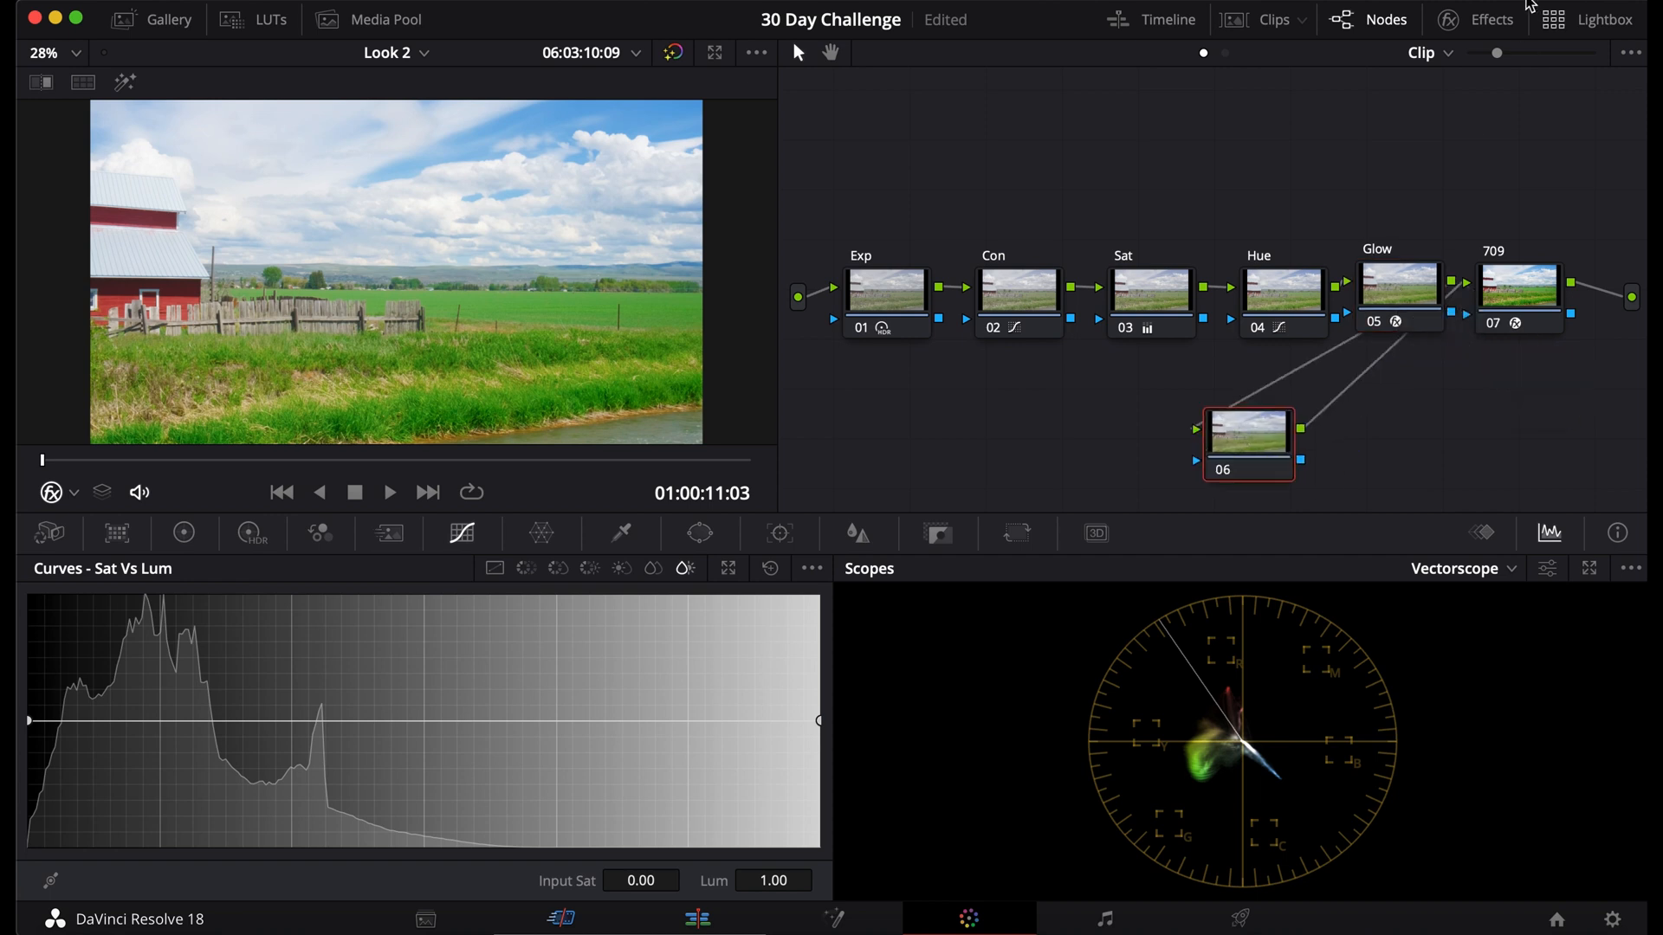
click(1476, 21)
text(water)
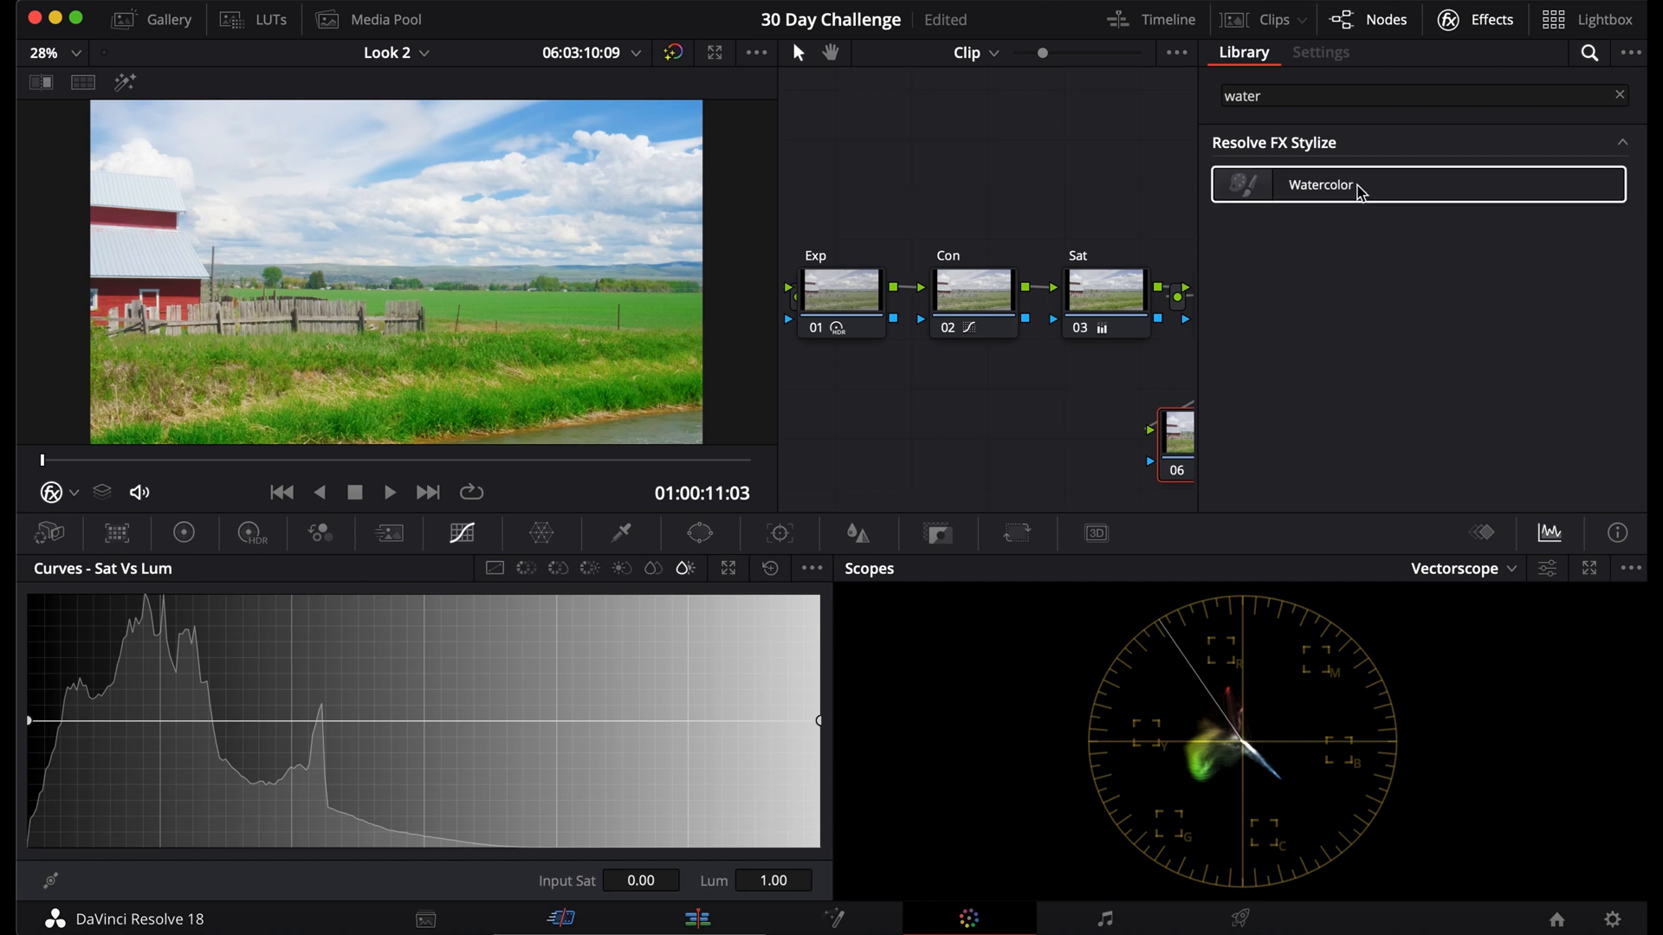
drag(1362, 186, 1185, 456)
- Try the Watercolor effect on RGB channels, lower its smoothness to 0.001, and switch the channels to Luminance Only
click(1429, 175)
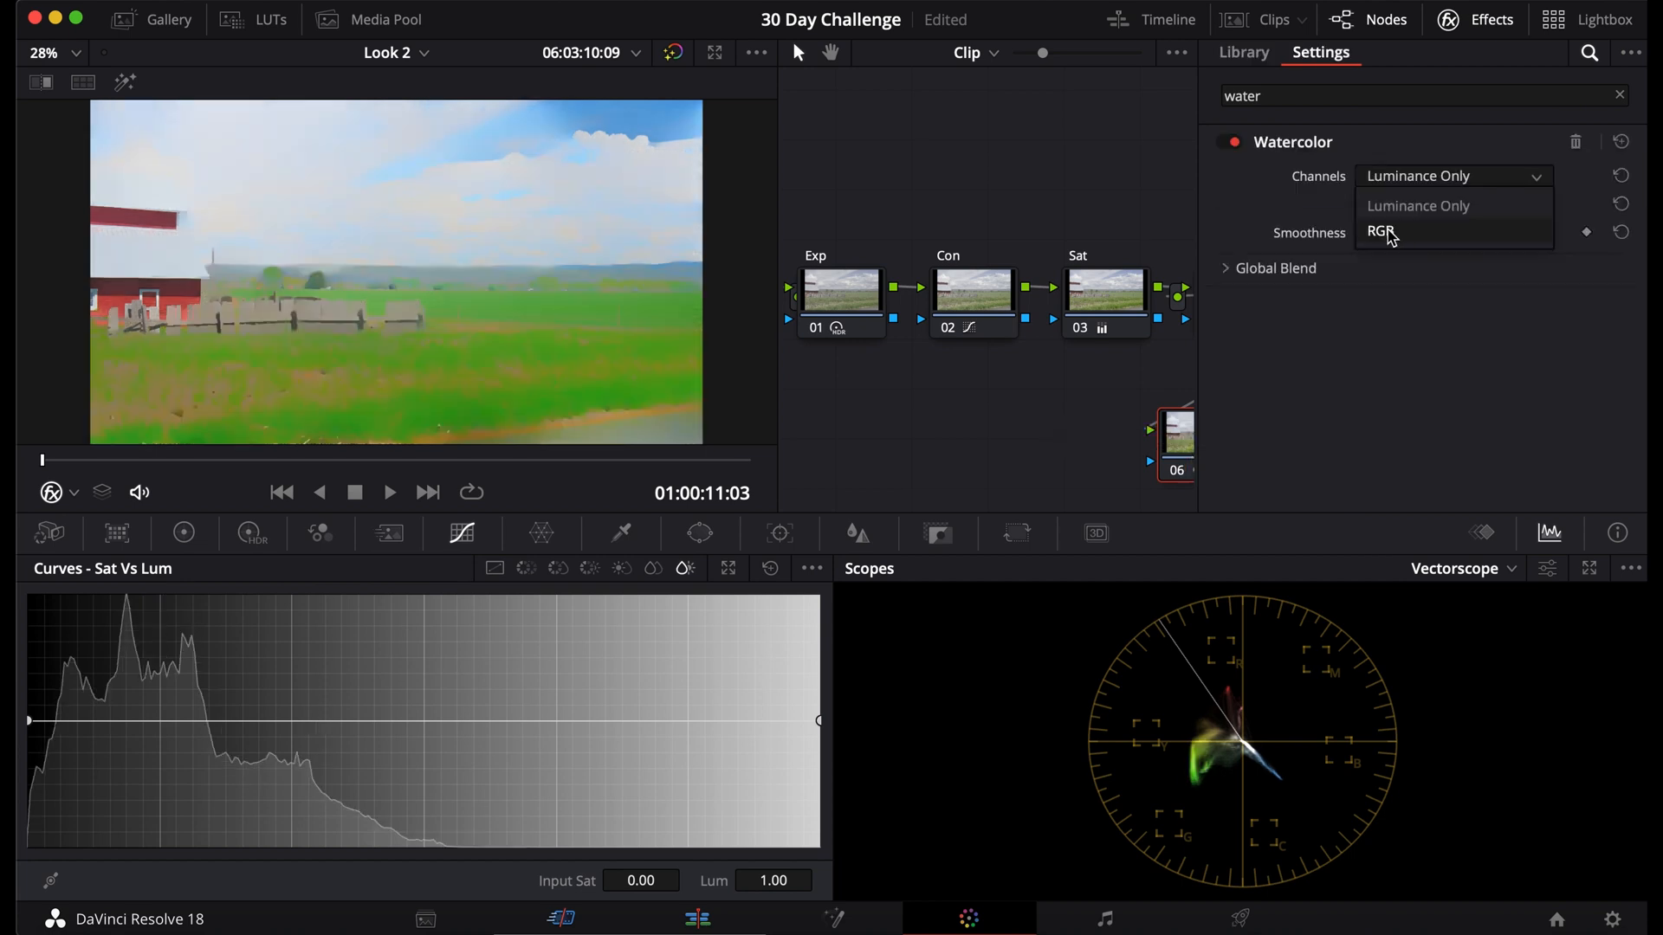
click(1380, 223)
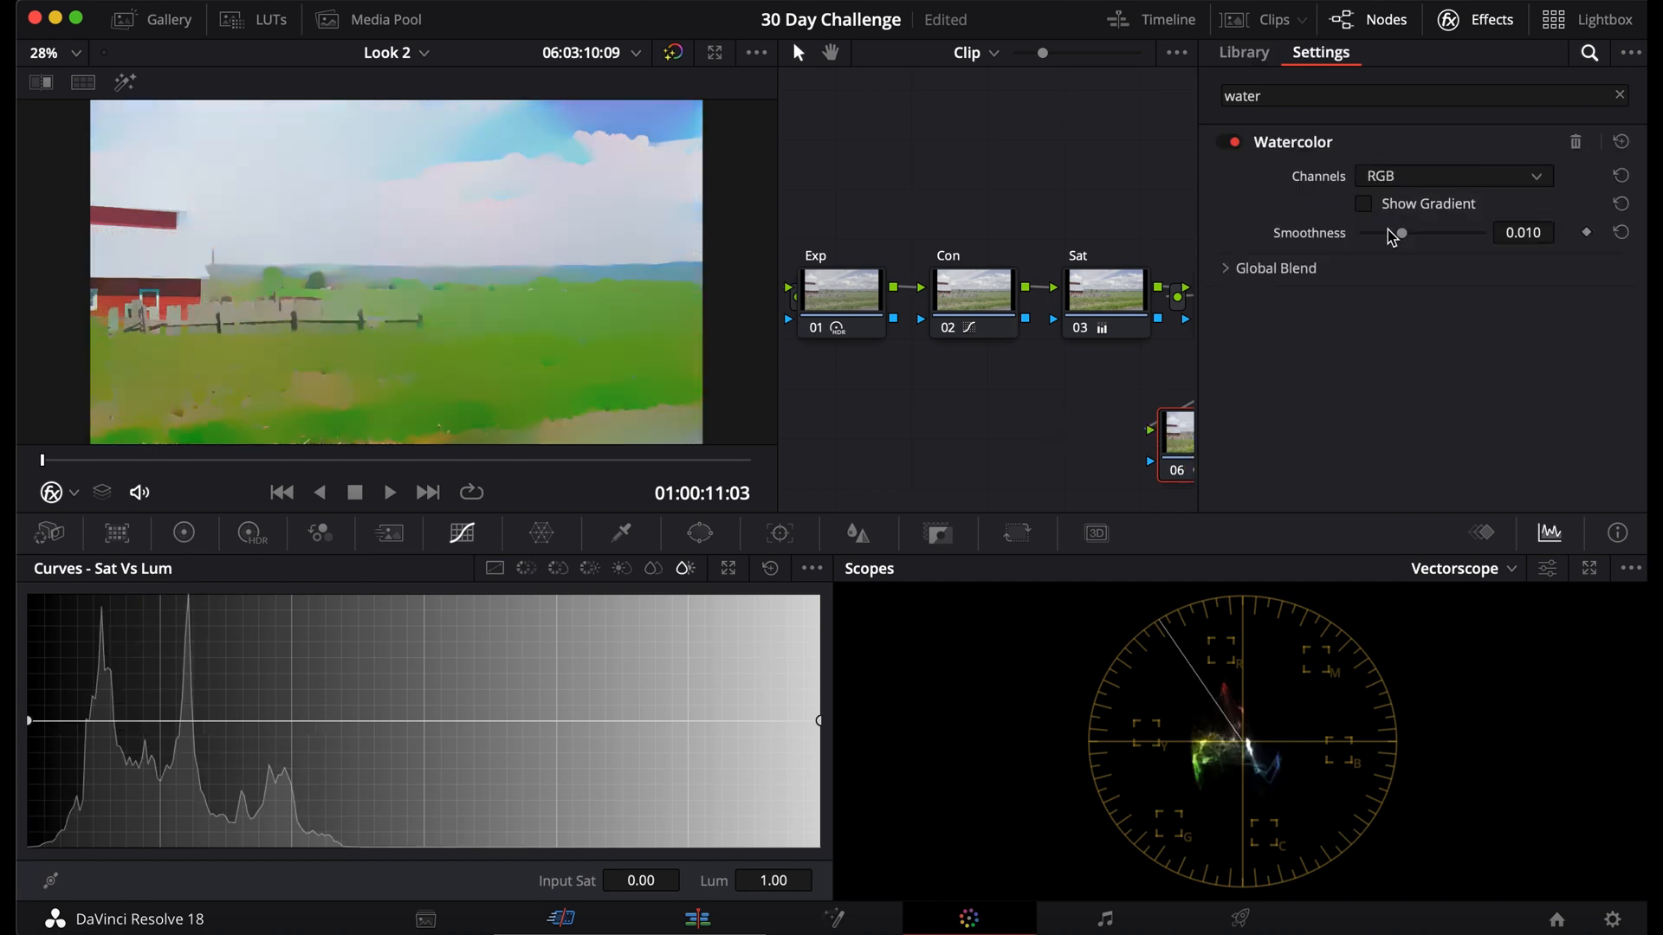
drag(1392, 238, 1367, 232)
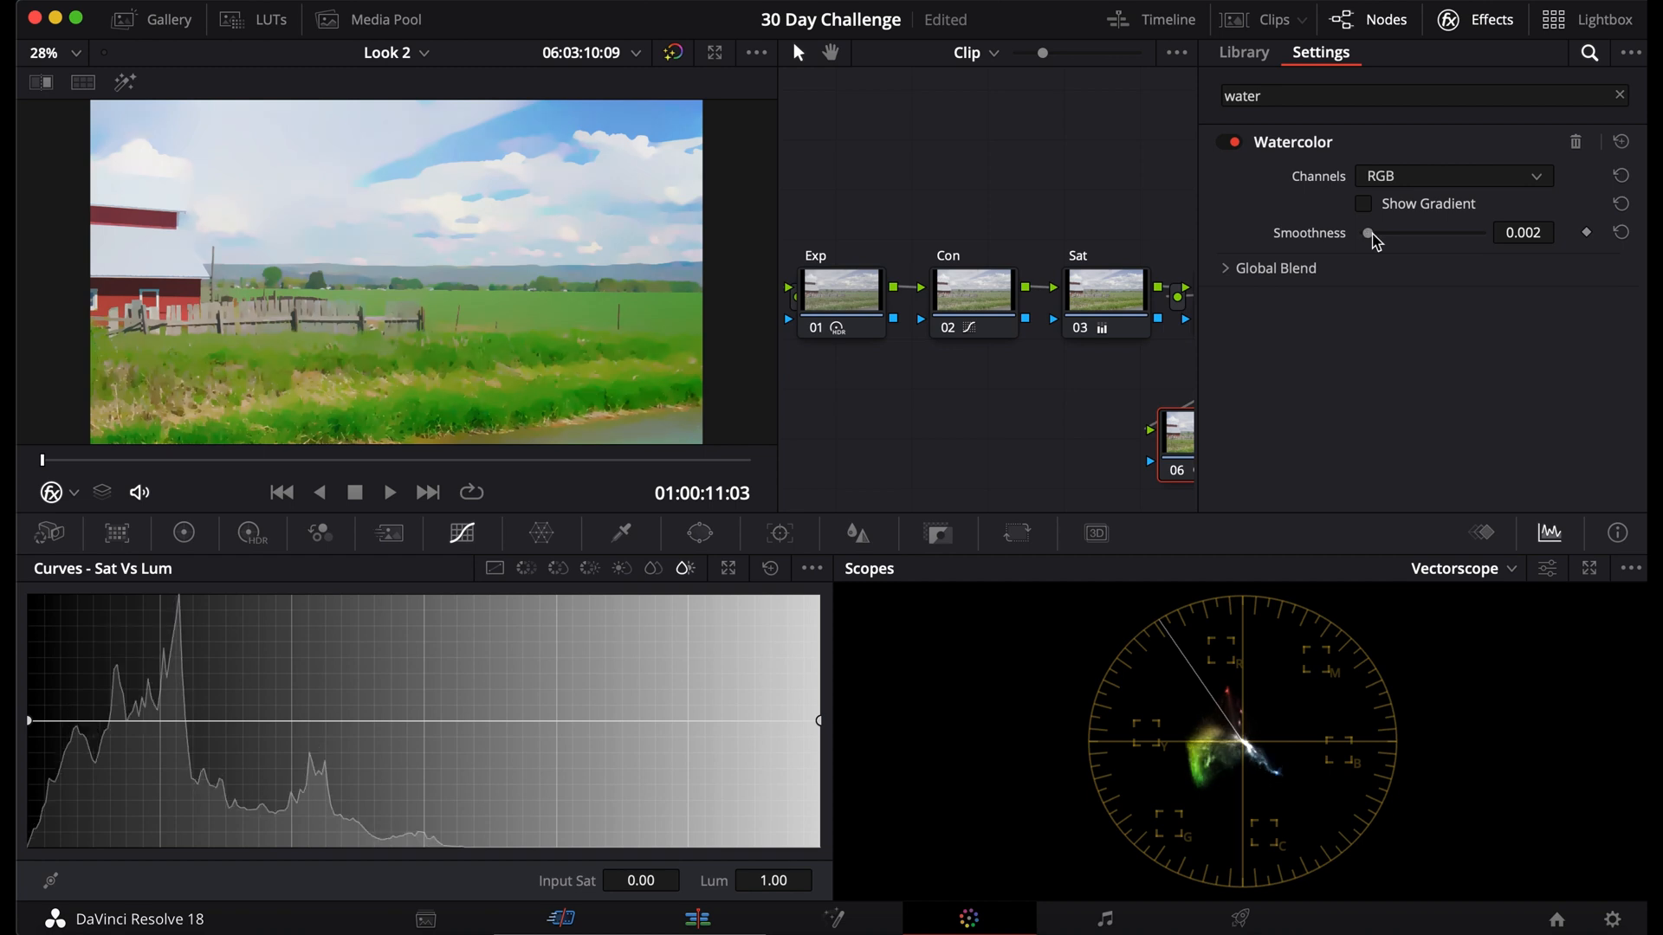
click(1454, 176)
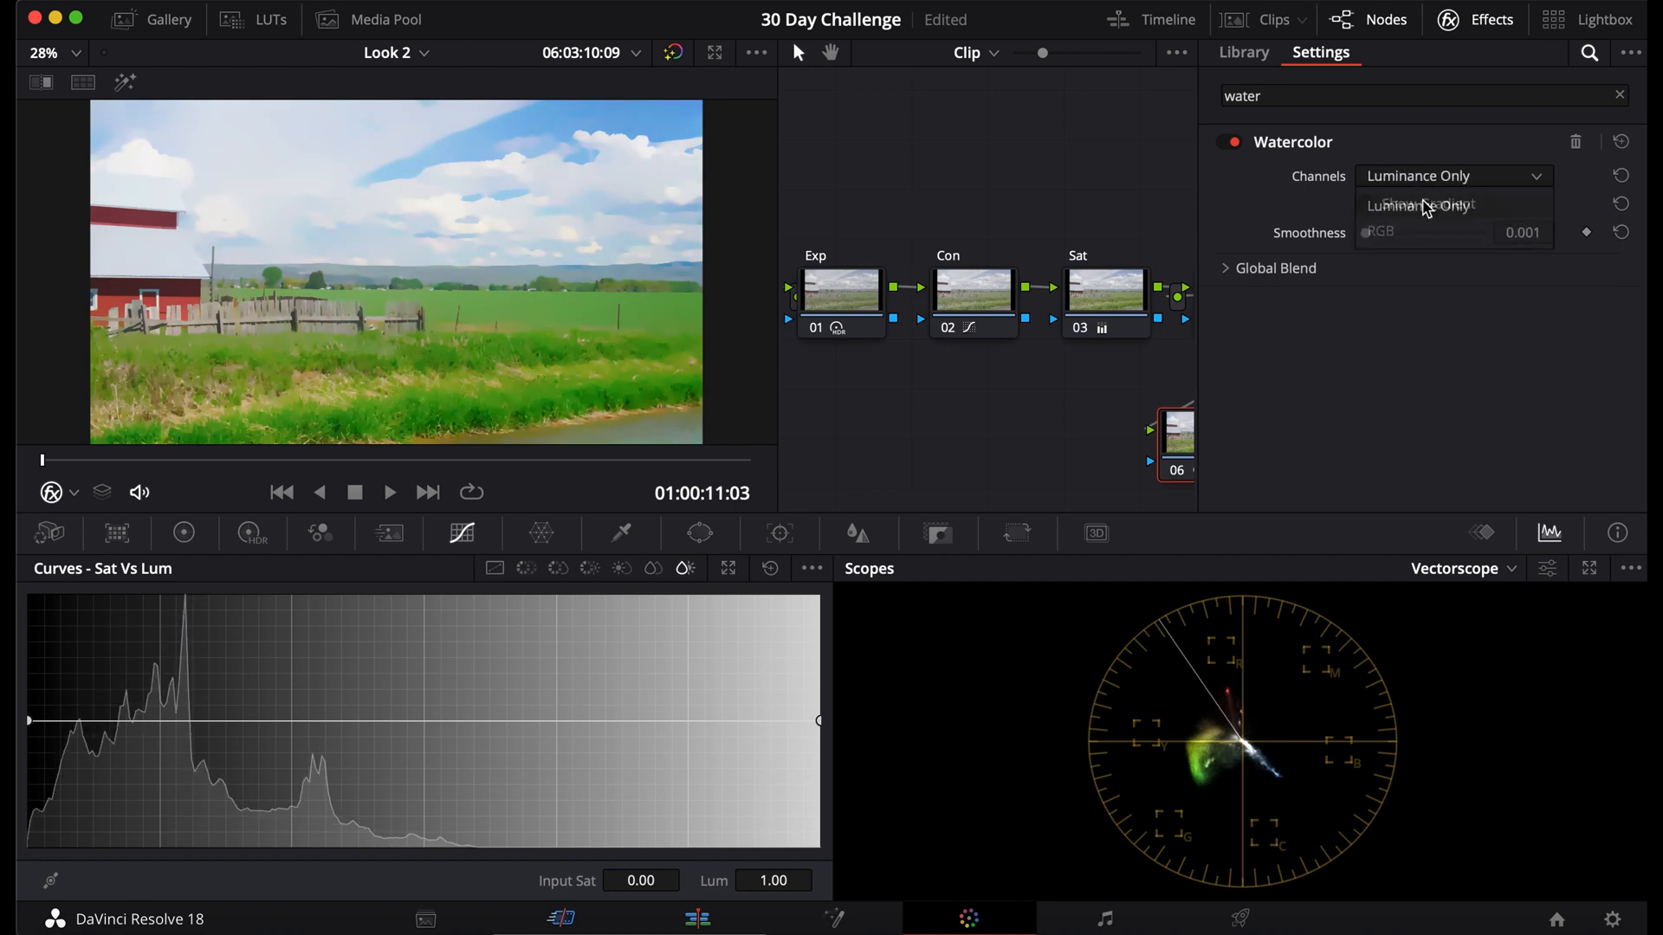
click(1426, 205)
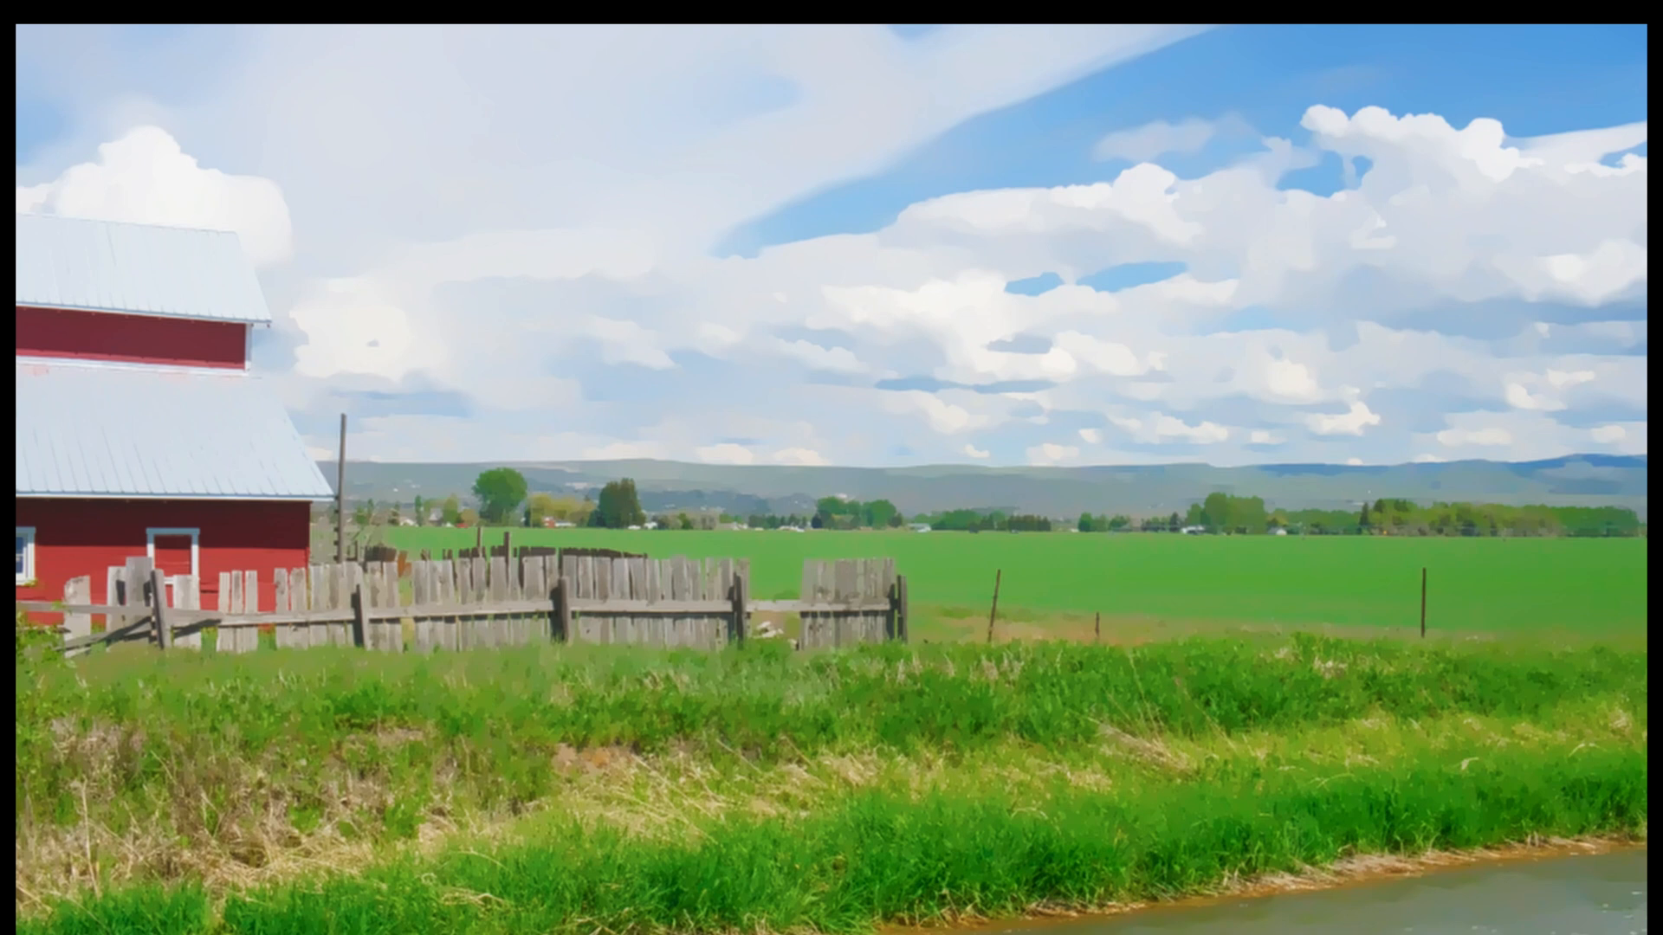
- Compare the full-screen image with and without the Watercolor effect, and delete its node
mouse_move(1408, 772)
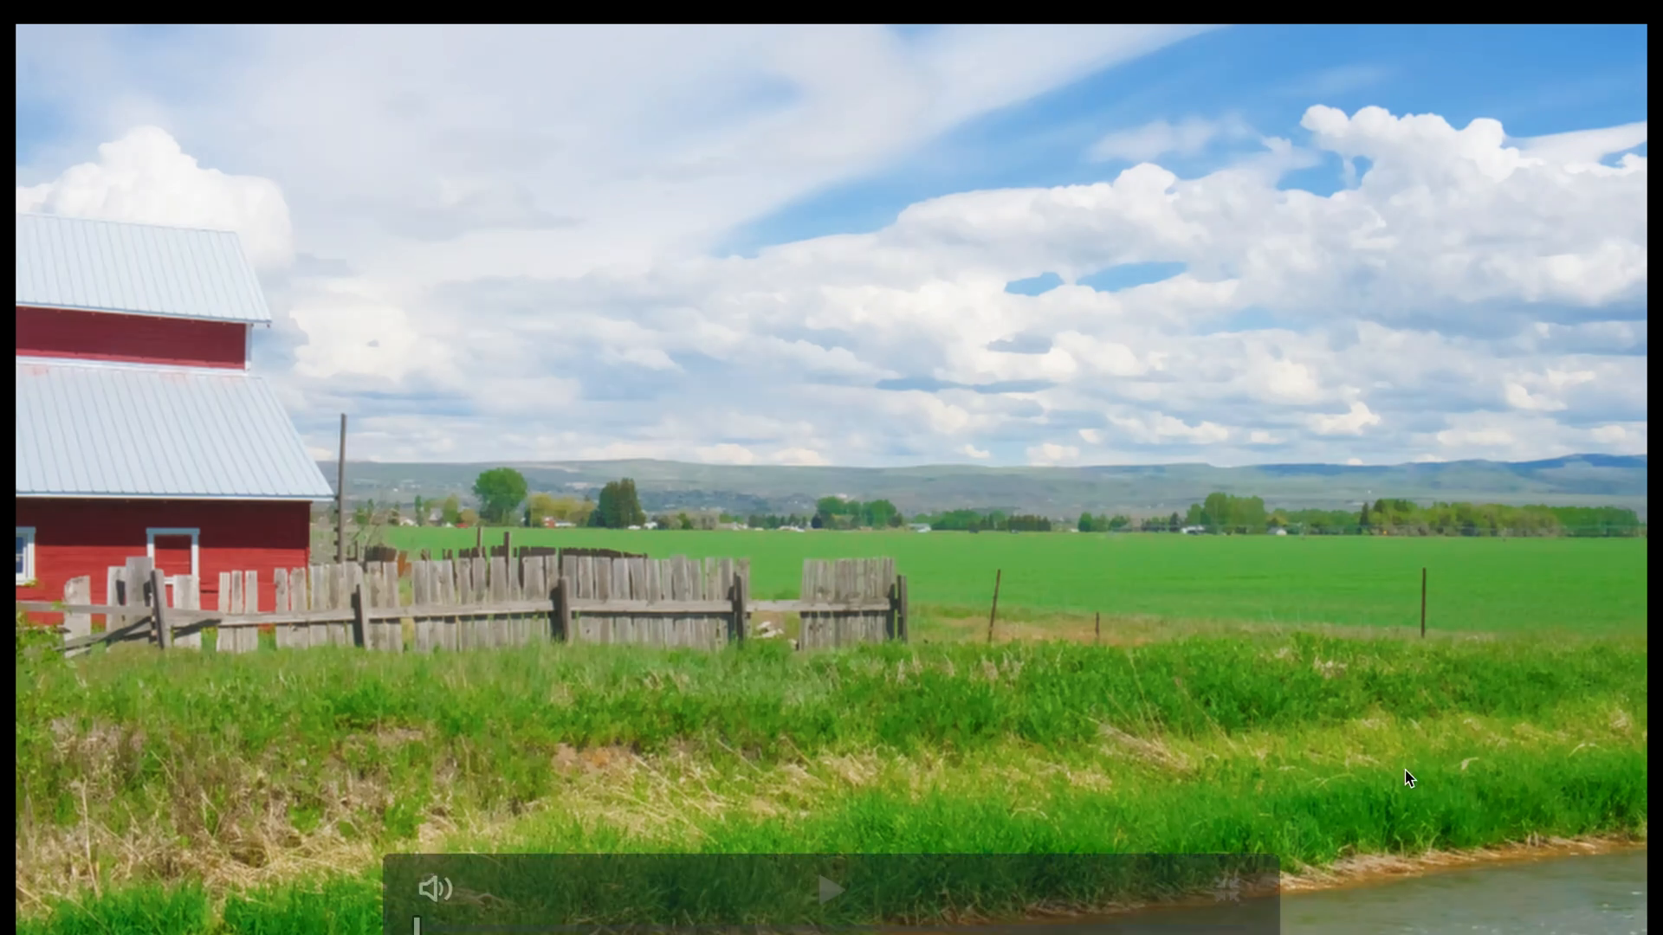
click(1226, 892)
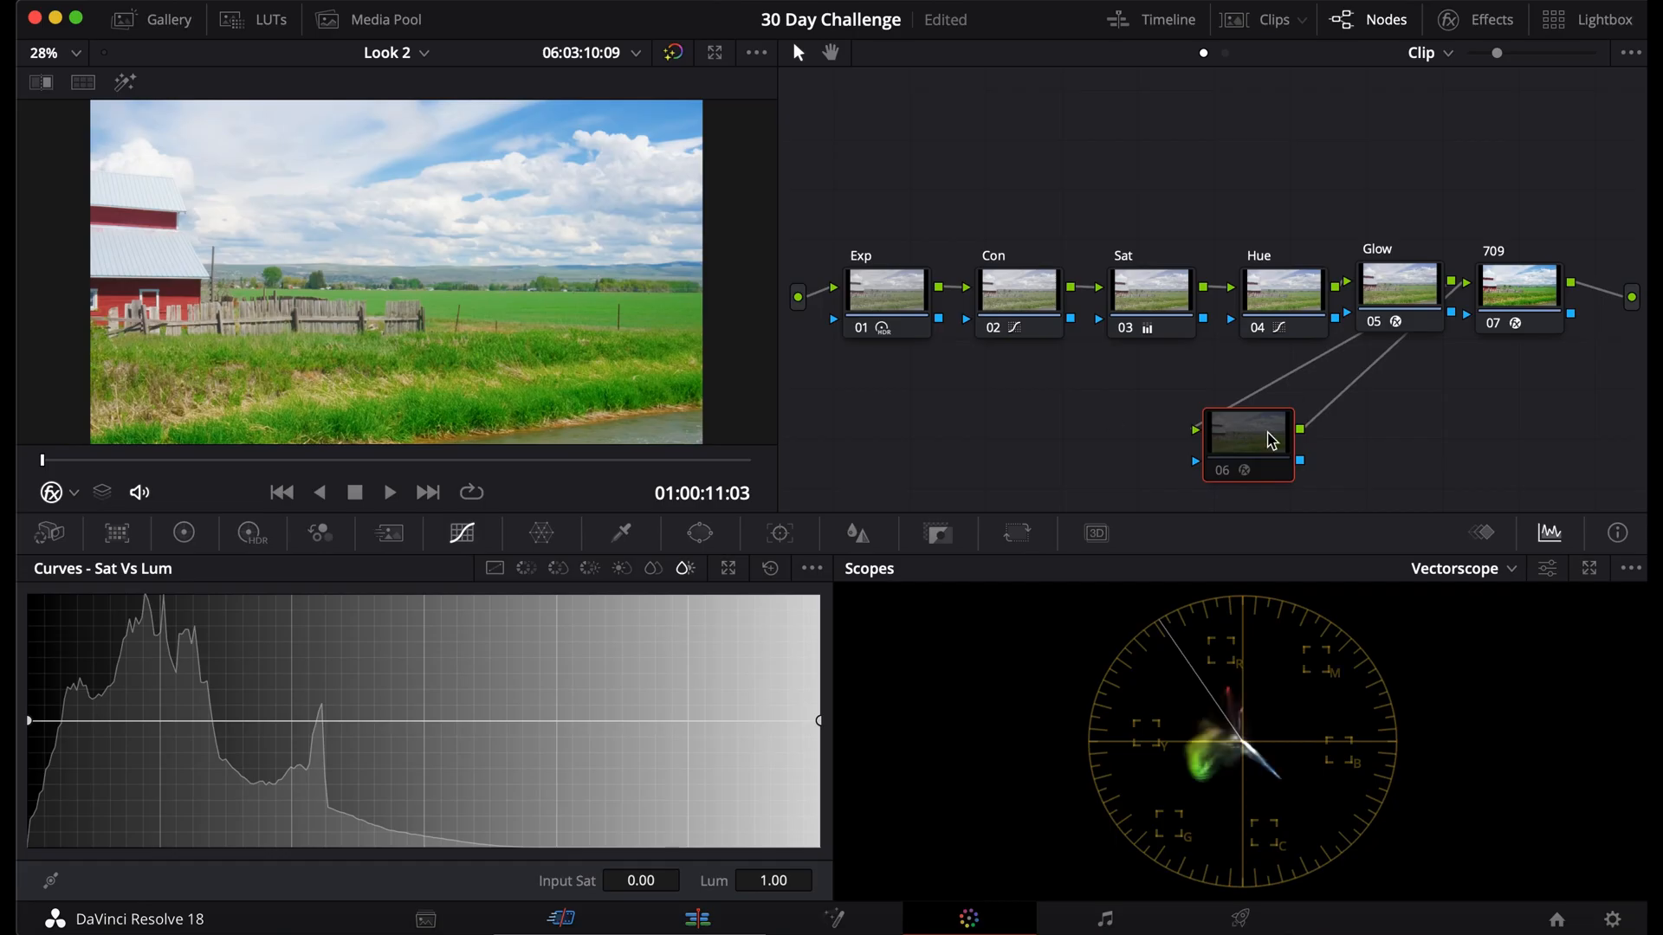
key(Delete)
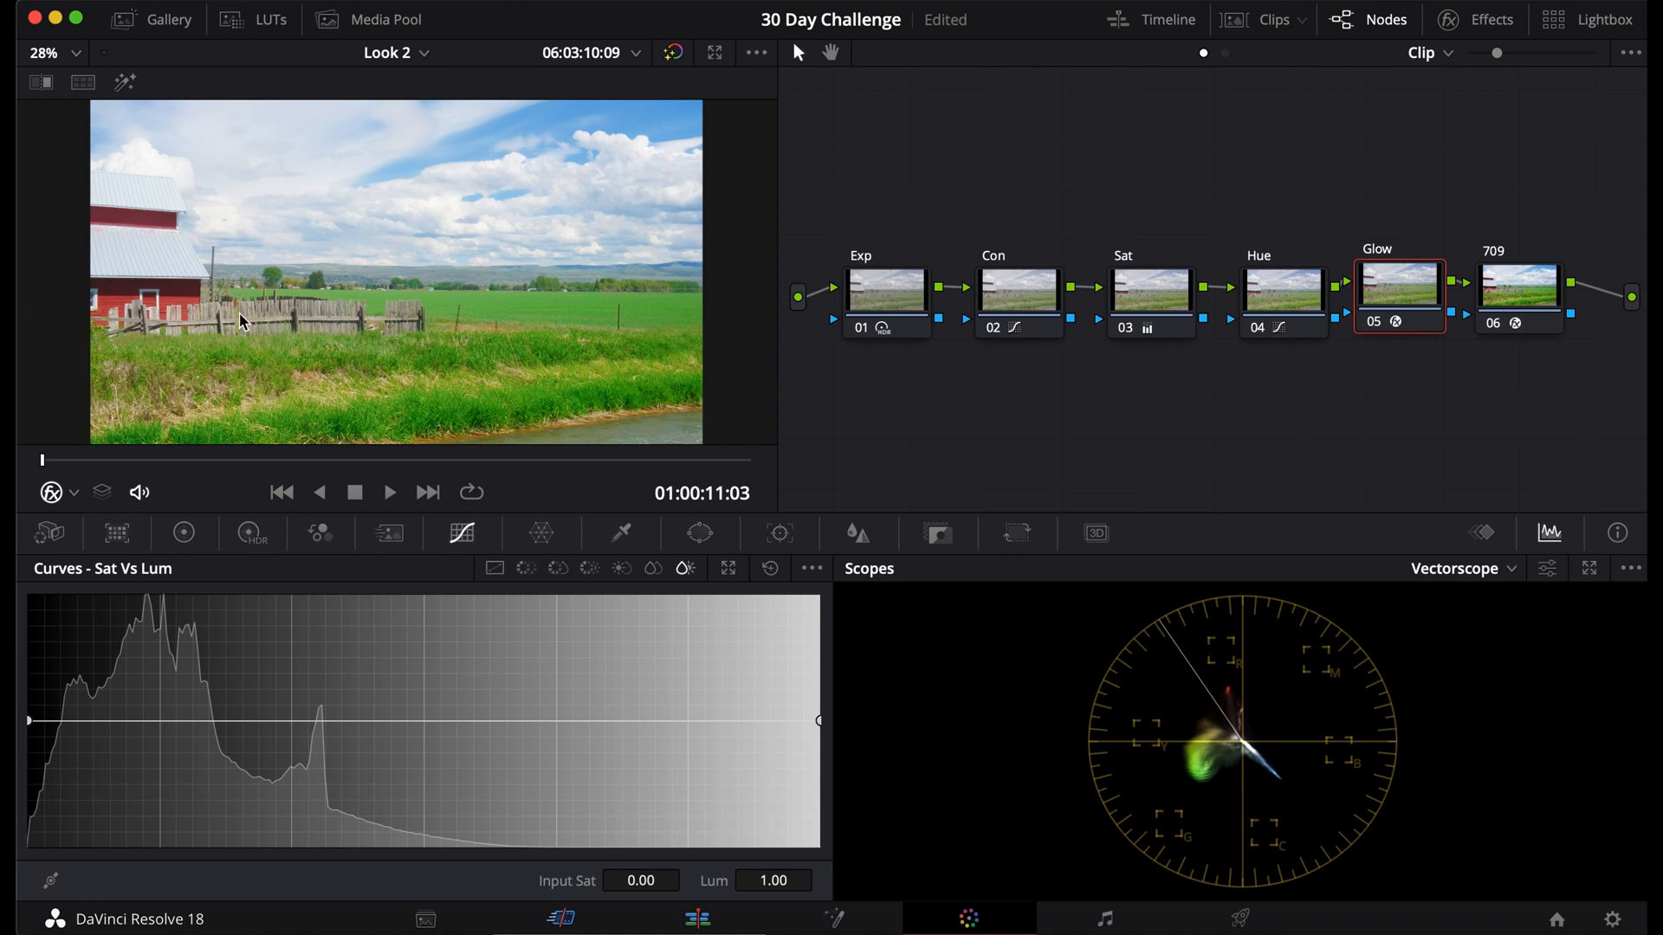
- Add a serial node after Glow and set its Color Warper grid to hue resolution 24 and saturation resolution 16
key(alt+o)
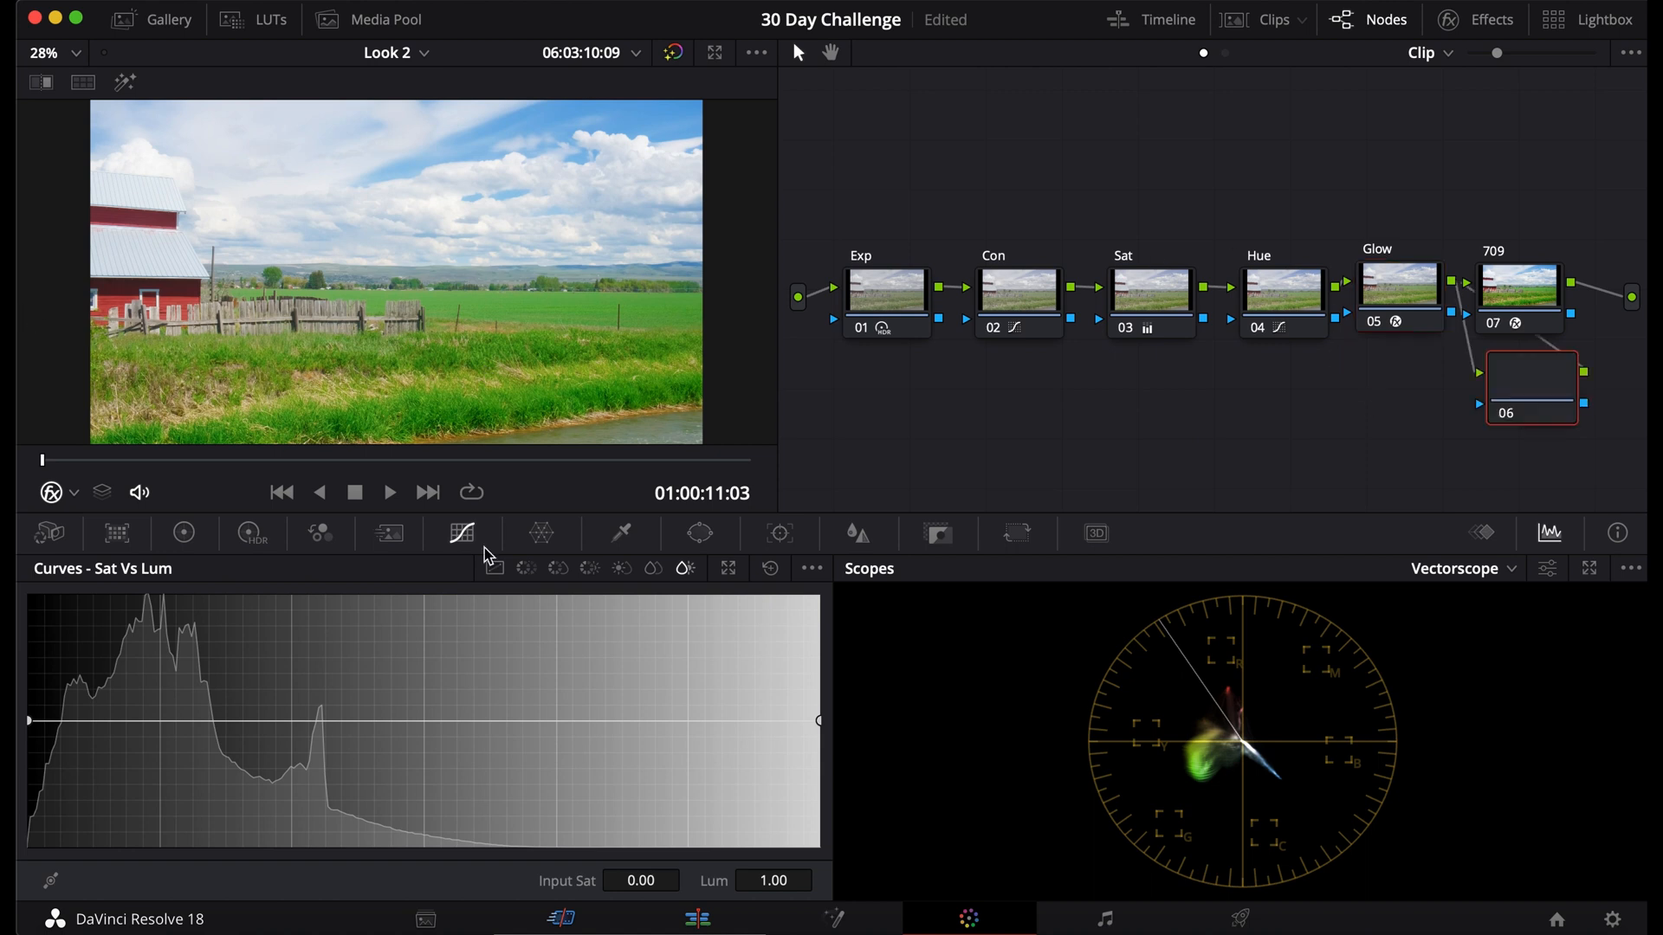
click(541, 533)
click(84, 880)
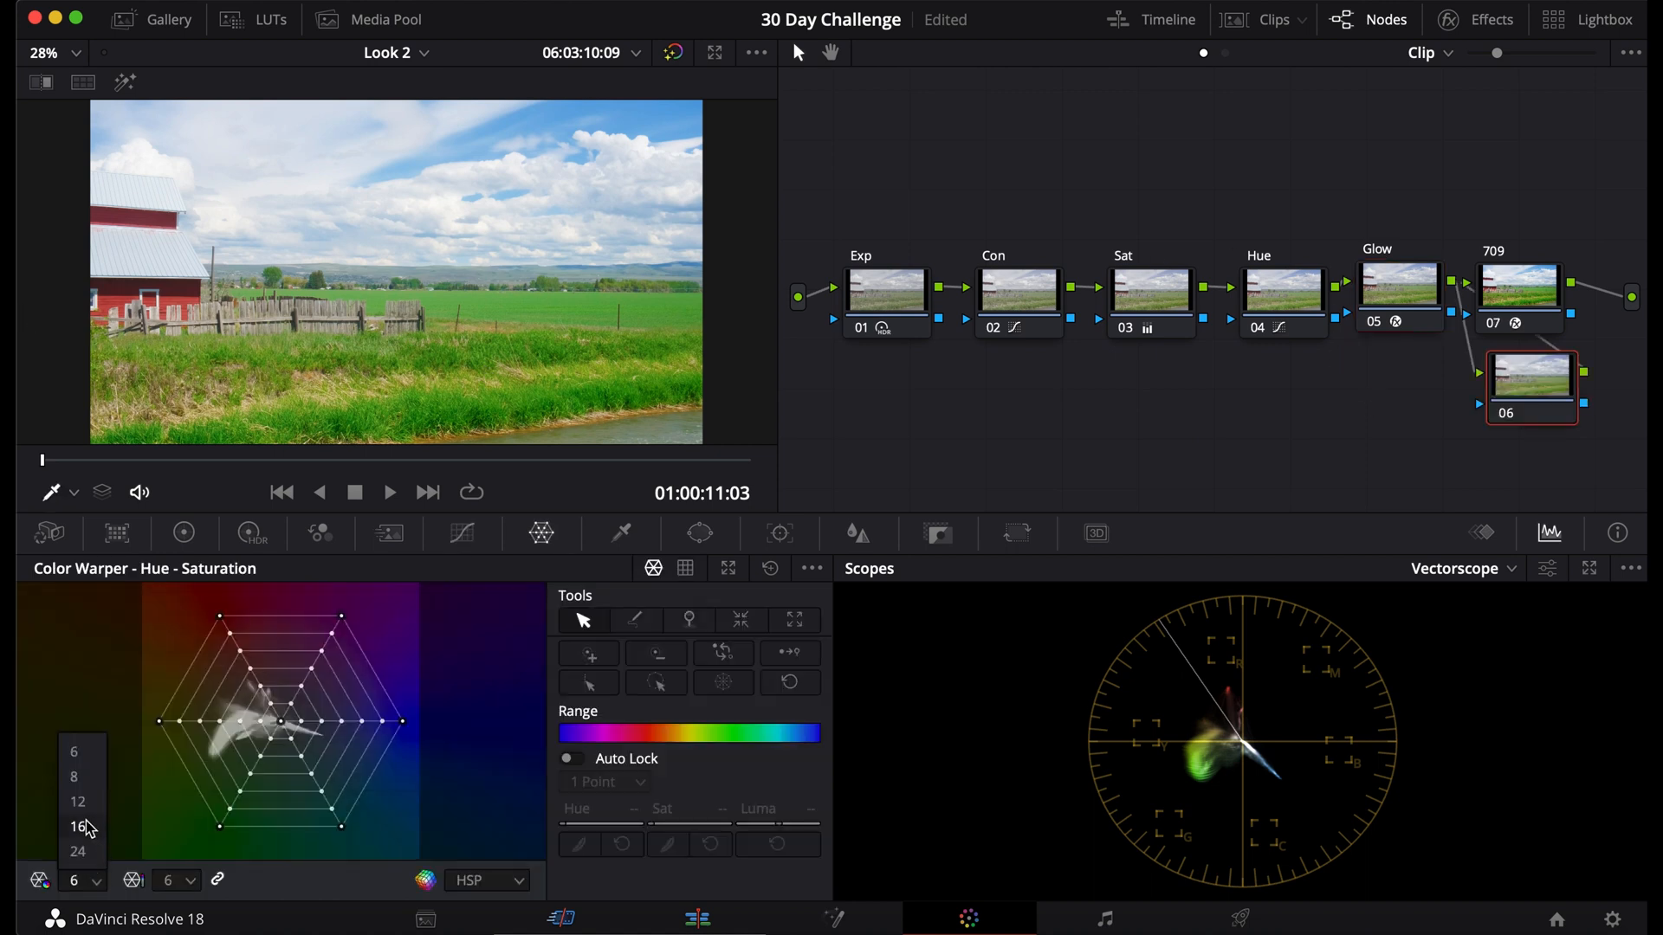
click(83, 827)
click(80, 880)
click(80, 851)
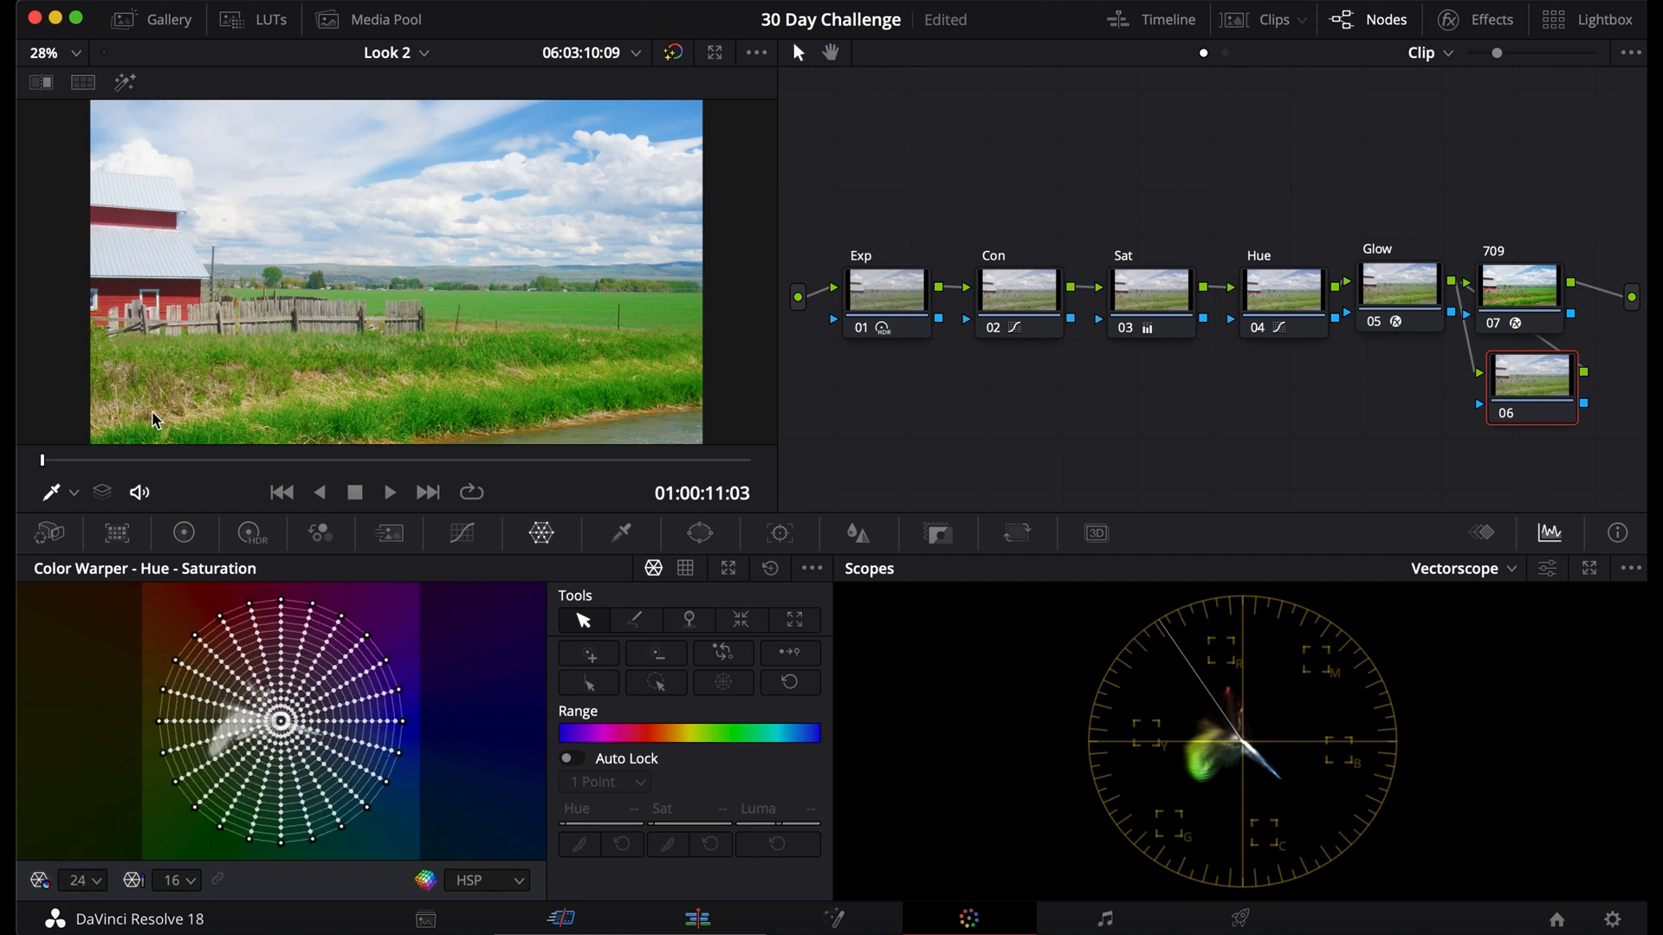
- Try shifting the hue of the Color Warper point over the grass colours to 0.78 and then 0.80
click(227, 721)
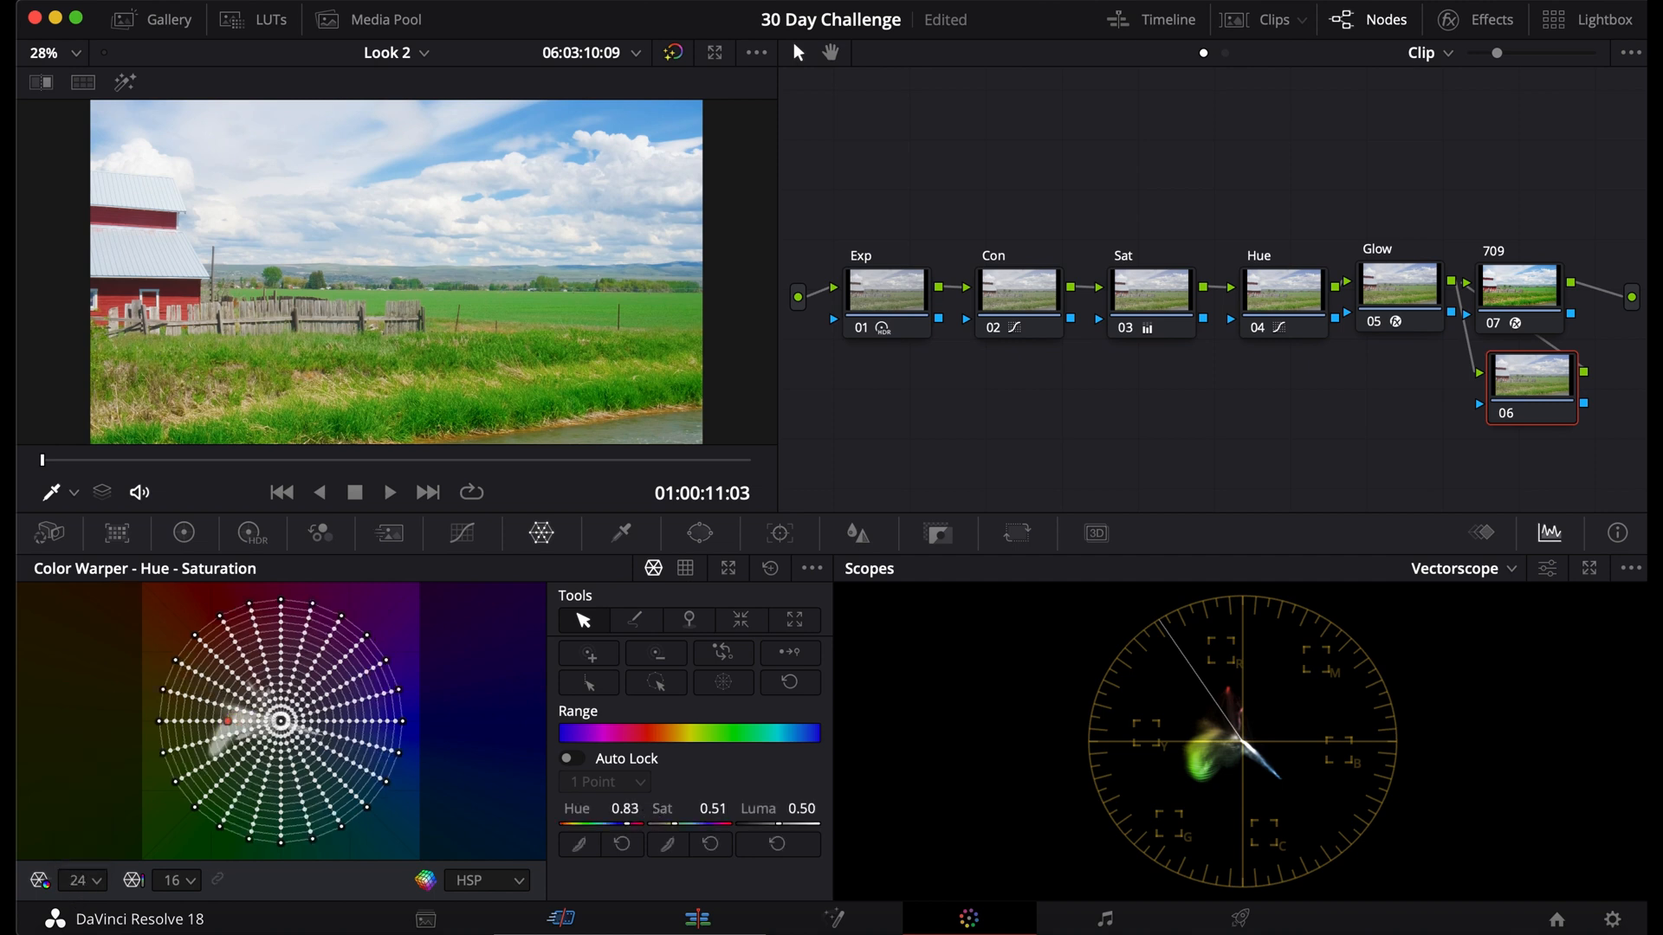
drag(625, 817, 603, 818)
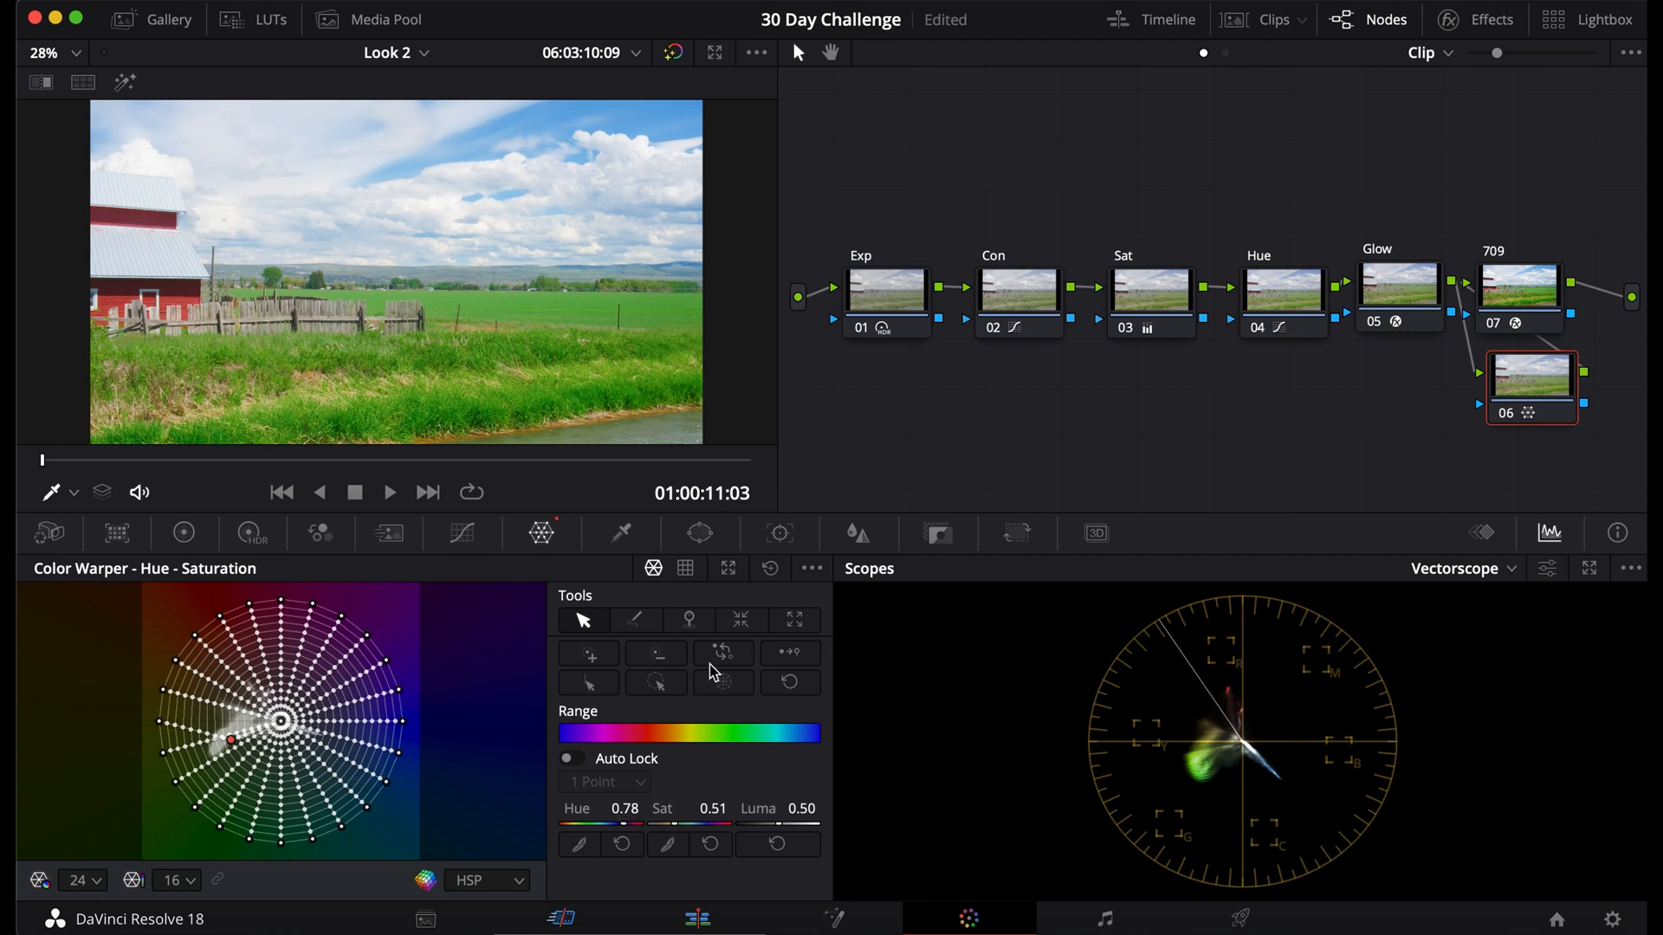
double_click(625, 808)
text(.)
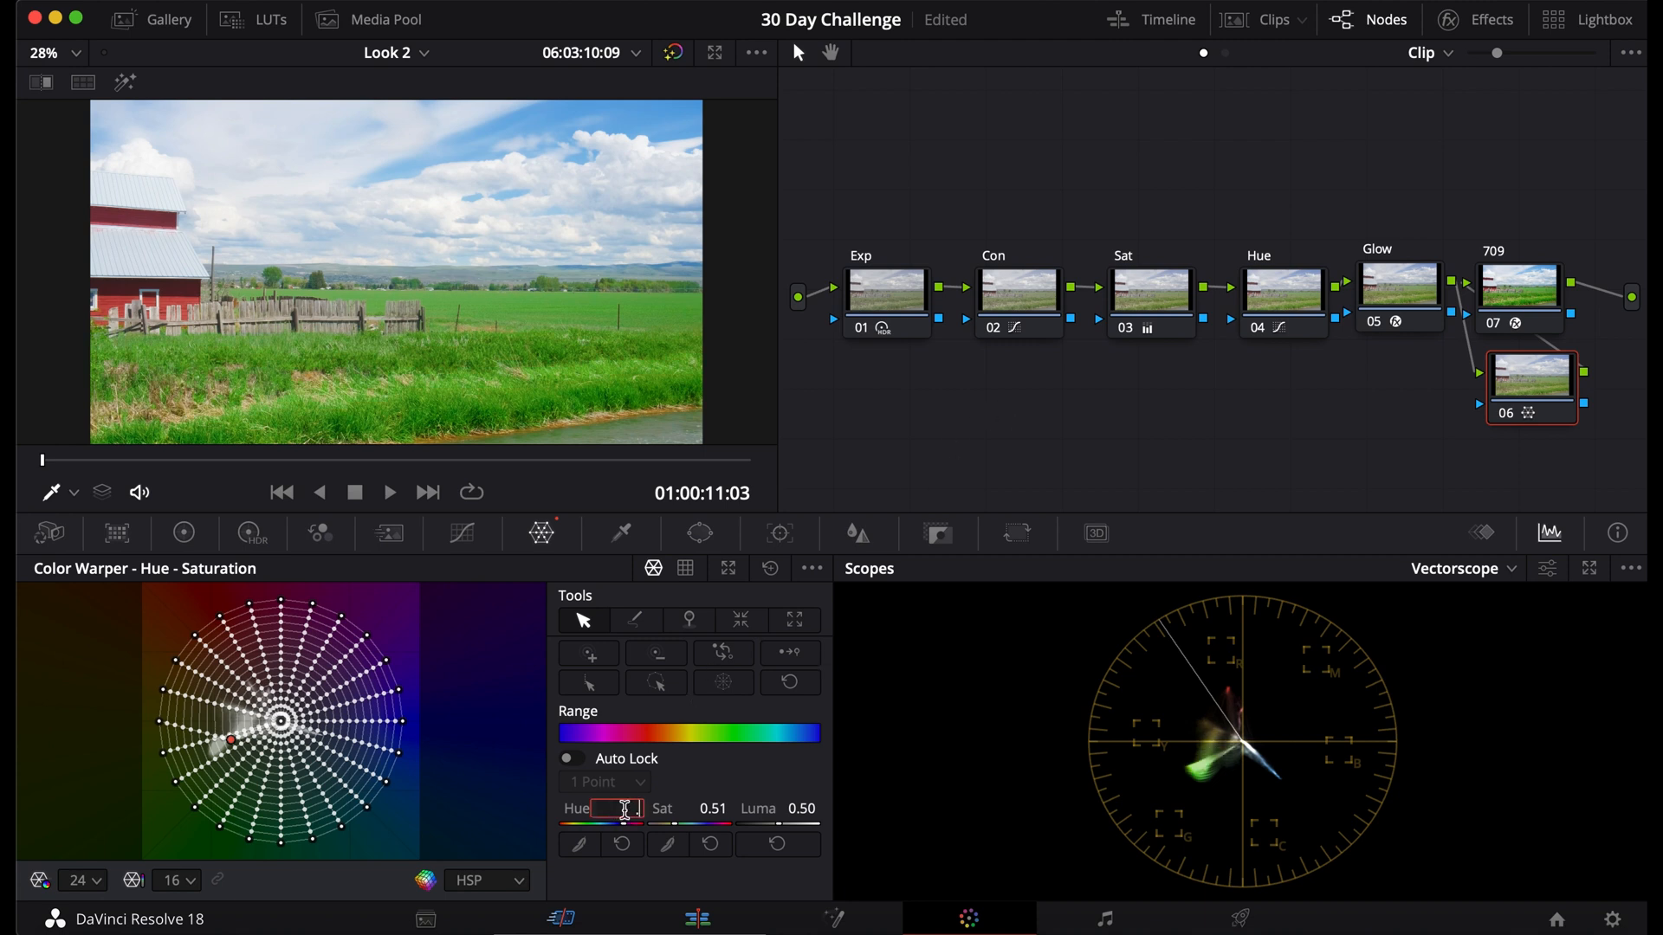
text(8)
key(Return)
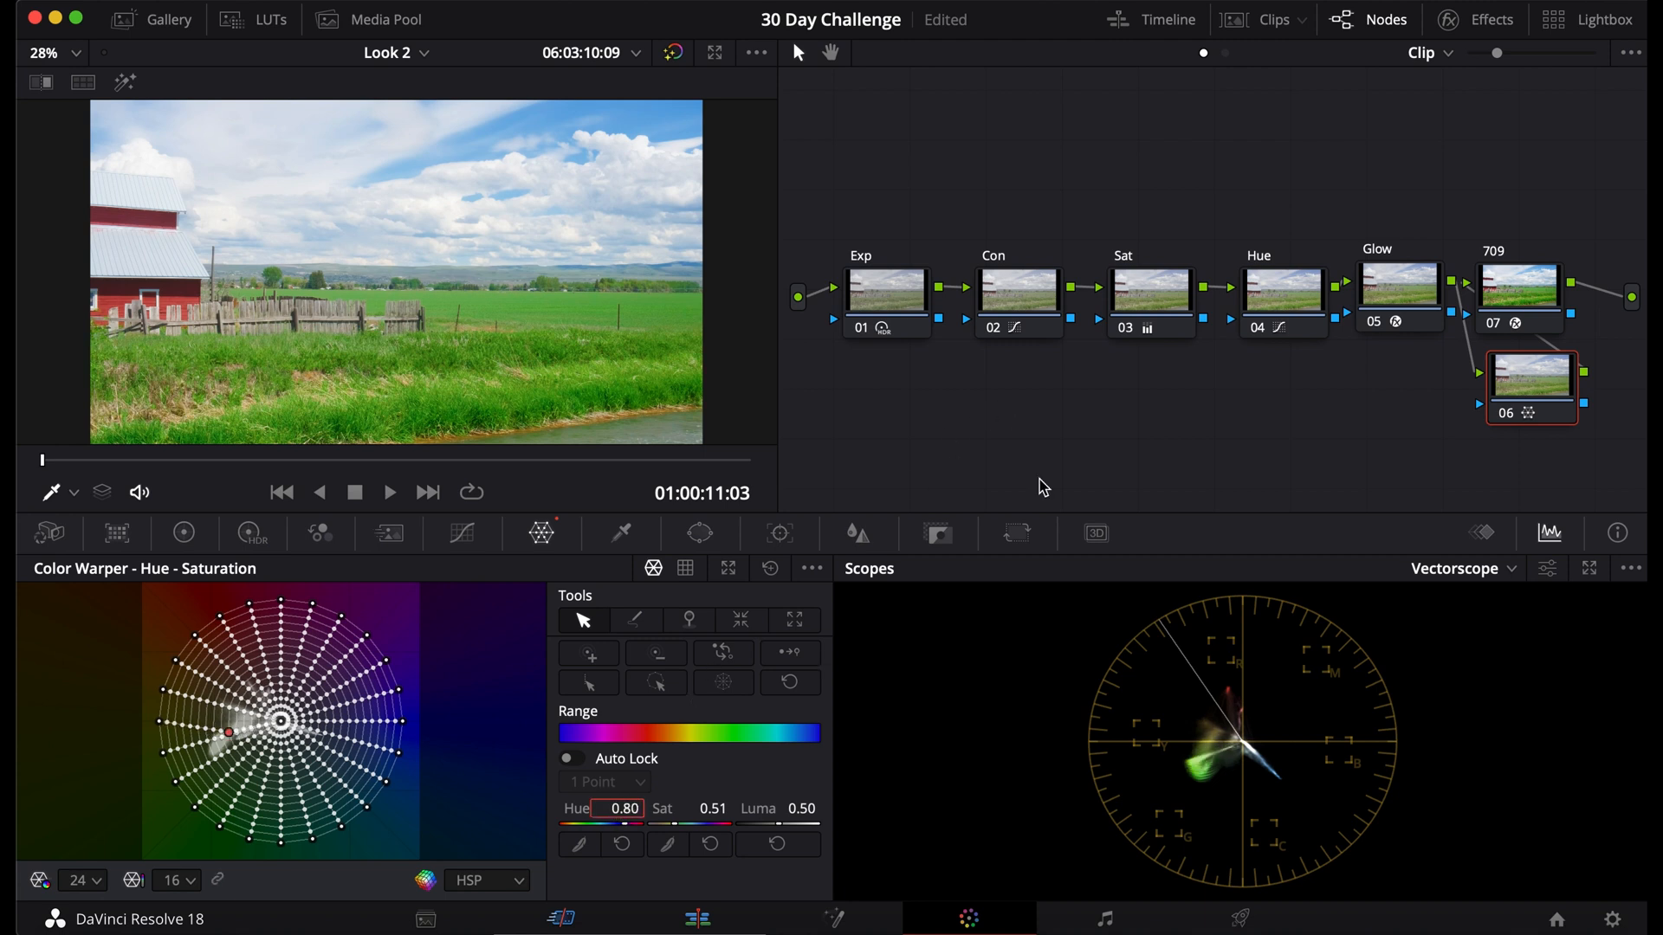
- Set the hue of the selected grass-colour point in the Color Warper to 0.83
double_click(625, 808)
text(.83)
key(Return)
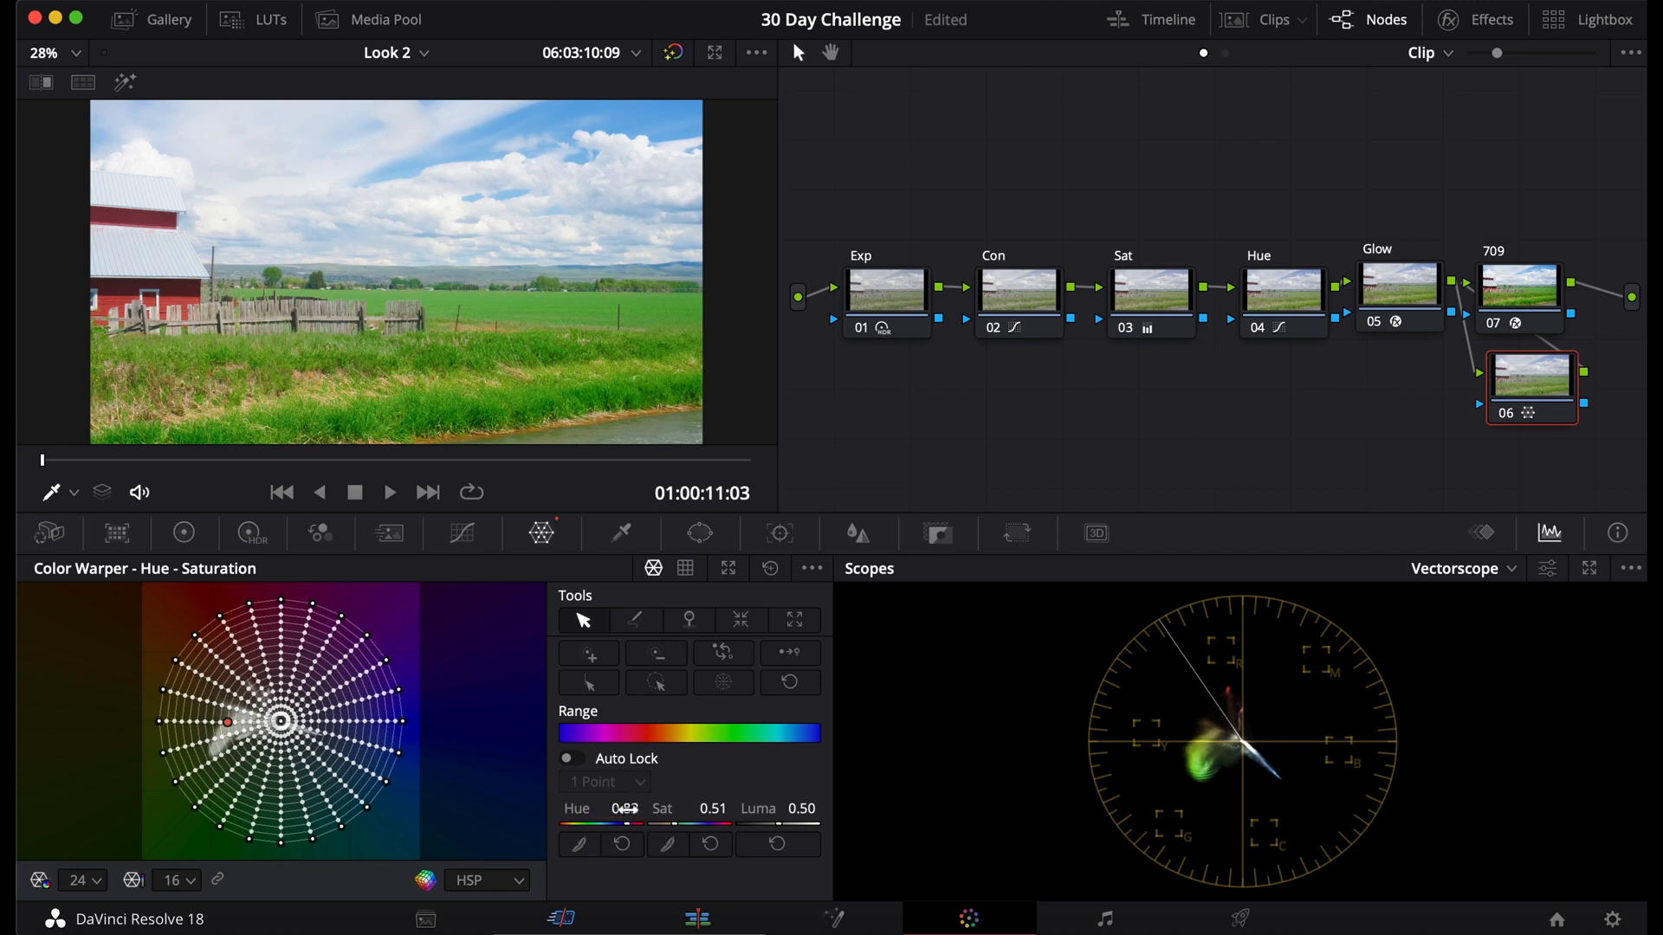